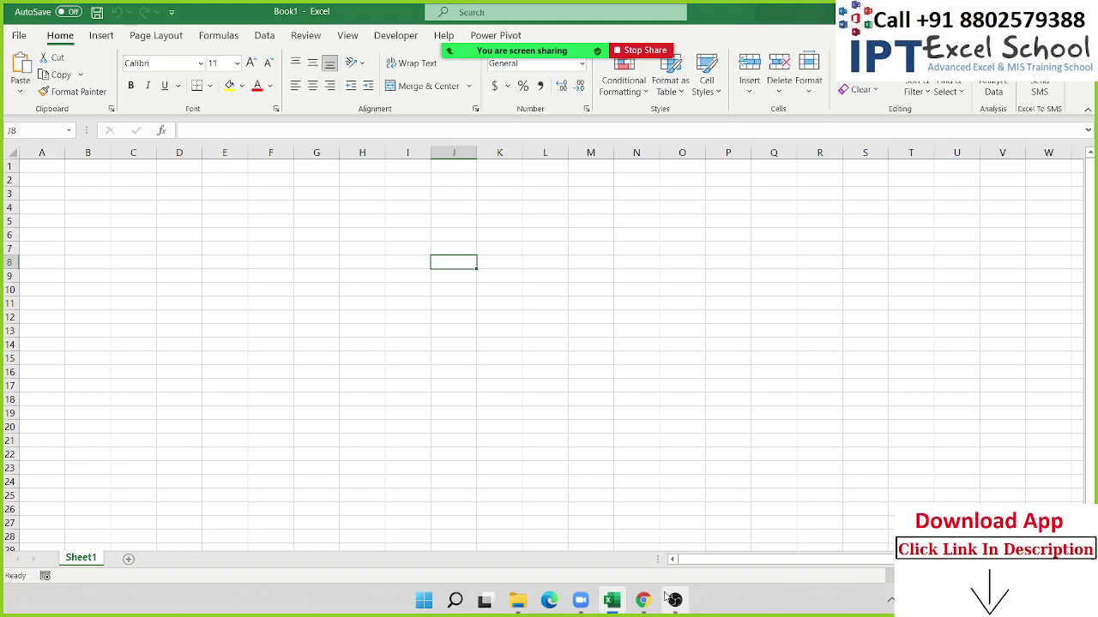
# Step: Enter the time 8:06 PM in B3 and check its stored value
pyautogui.click(577, 303)
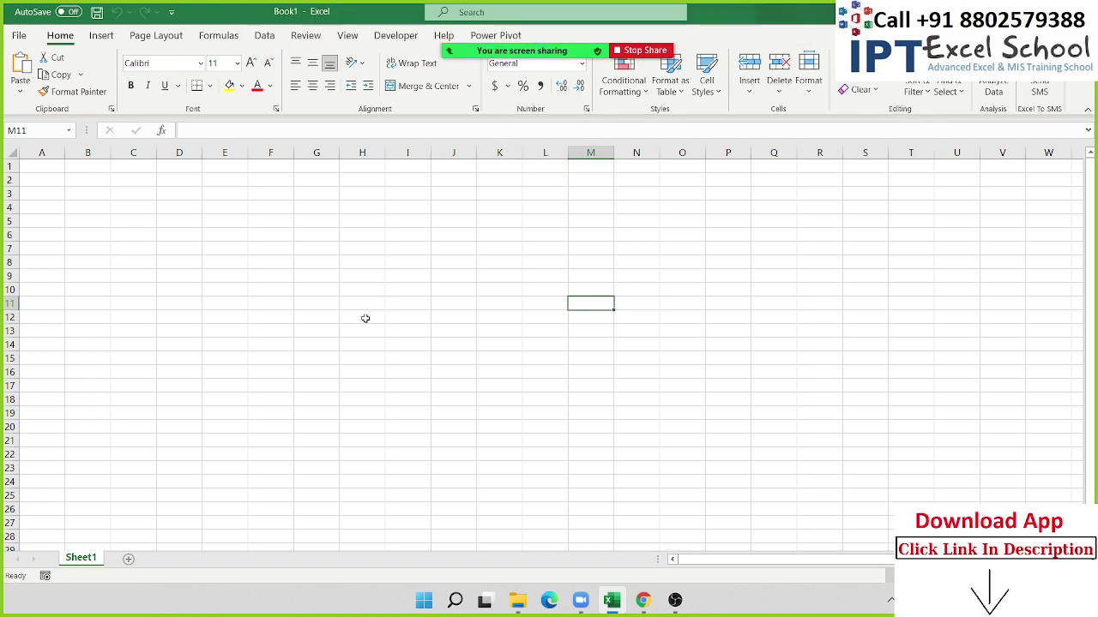
pyautogui.click(334, 229)
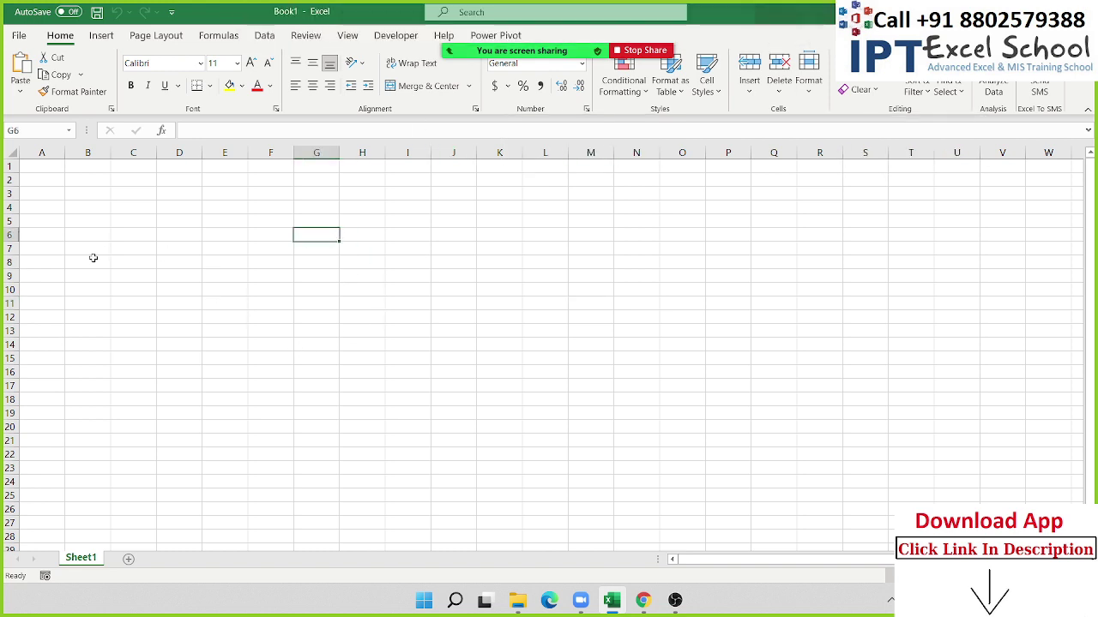
pyautogui.scroll(5, 133, 253)
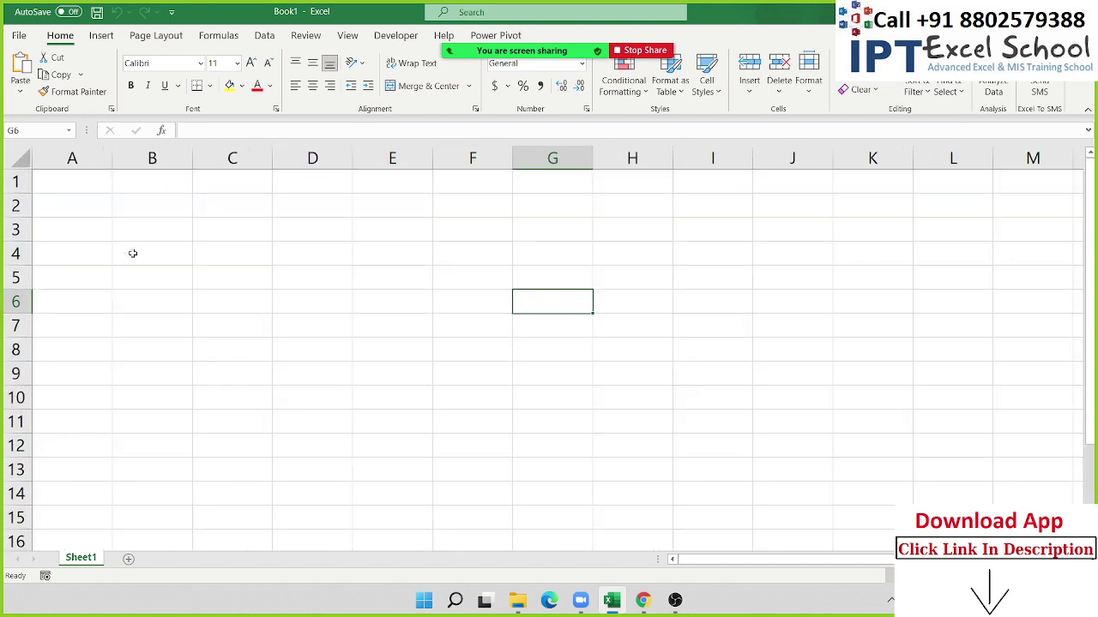
pyautogui.scroll(1, 141, 245)
pyautogui.scroll(1, 141, 246)
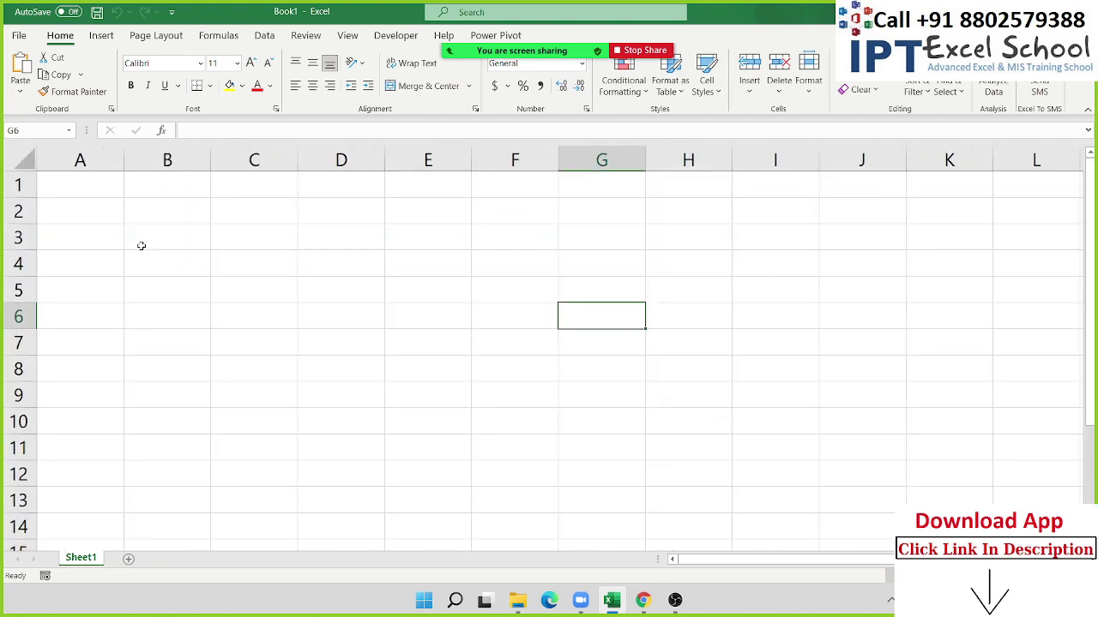
pyautogui.click(152, 228)
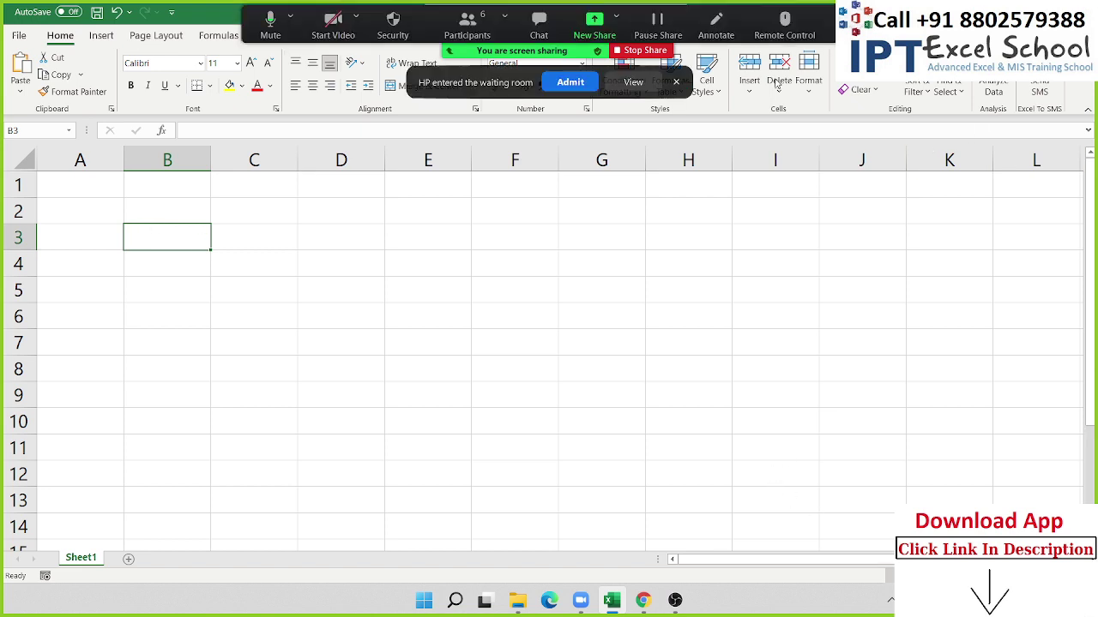
pyautogui.click(592, 81)
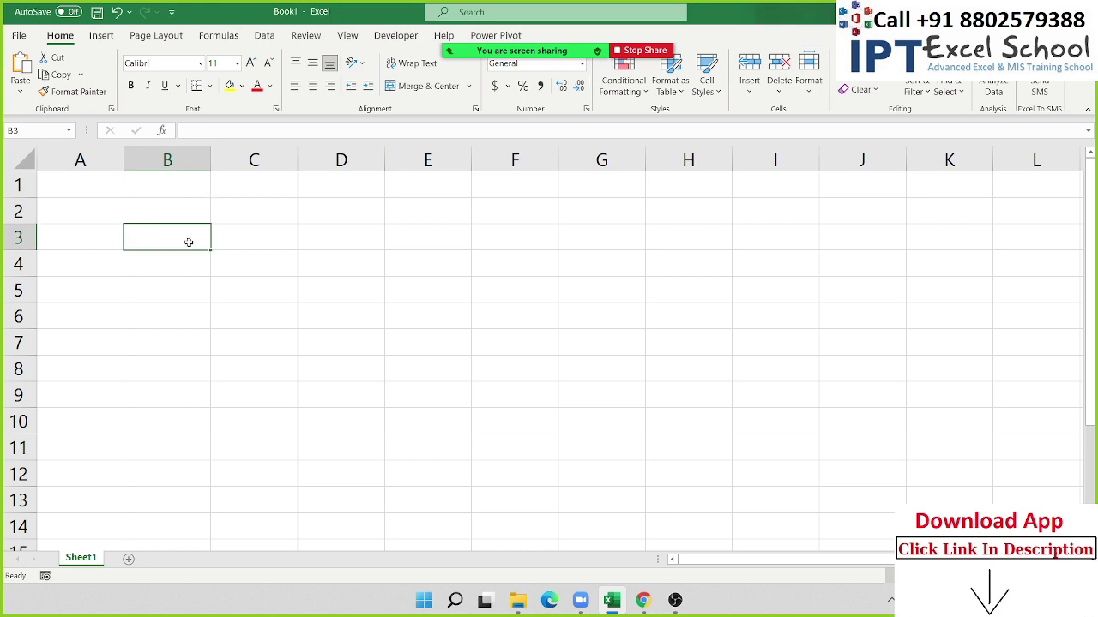
pyautogui.write('8')
pyautogui.write(':')
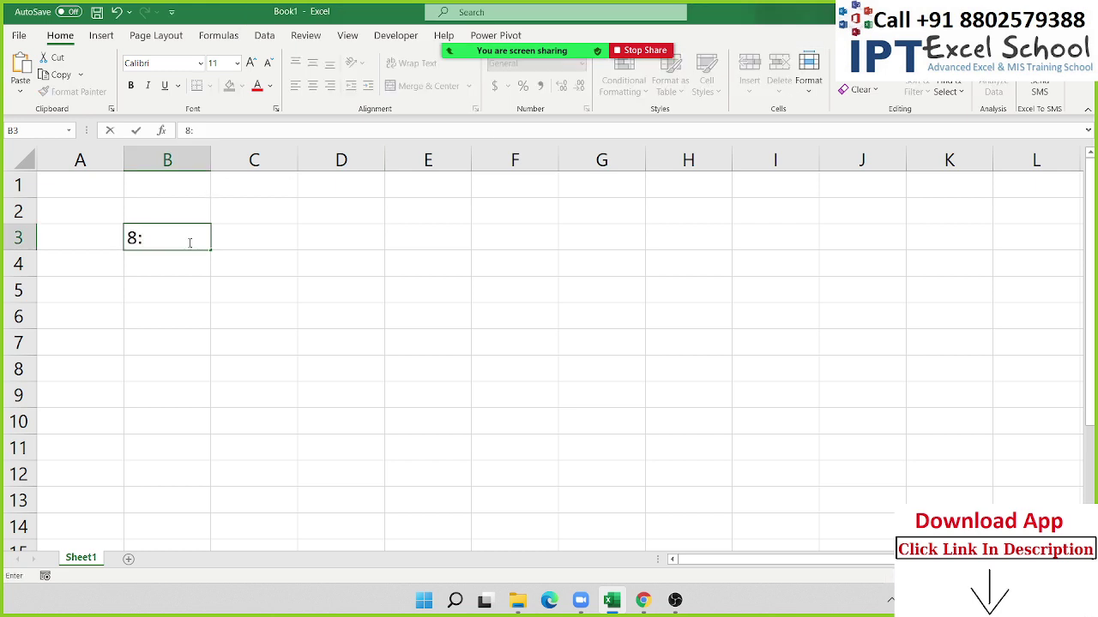
pyautogui.write('06 P')
pyautogui.write('M')
pyautogui.press('Return')
pyautogui.click(188, 241)
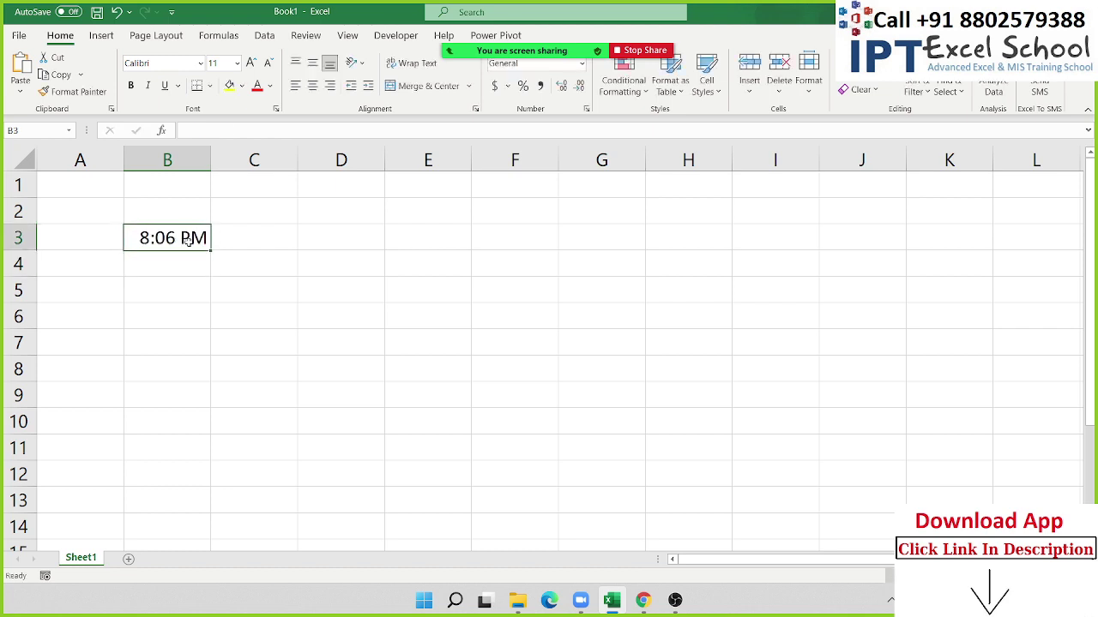
pyautogui.press('Tab')
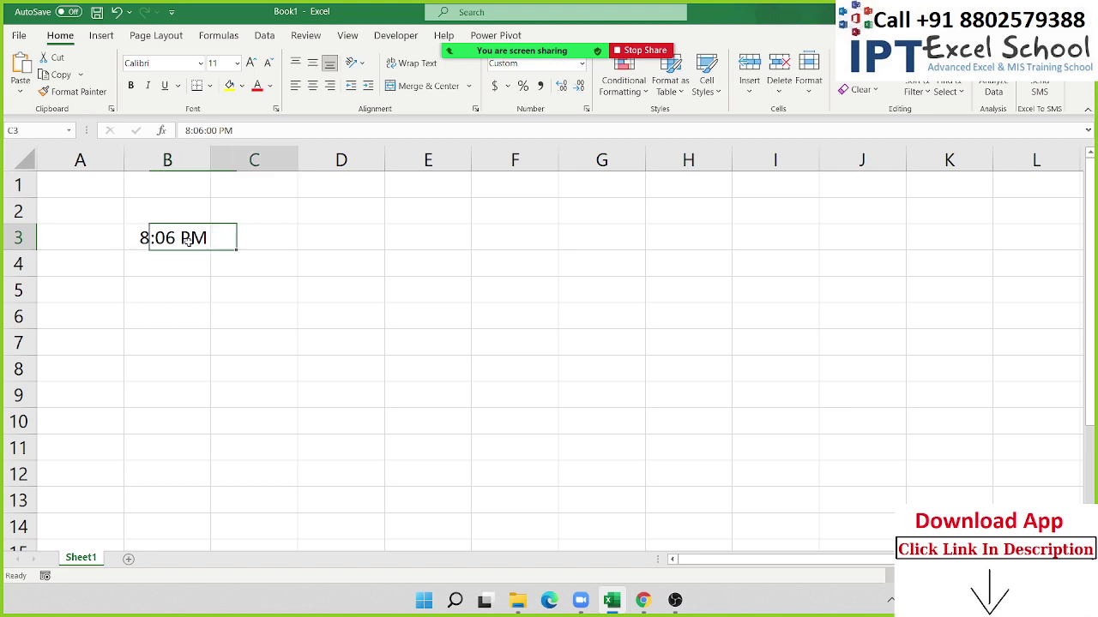
pyautogui.press('Return')
# Step: Try 8:06 and then 20:06 in B4, then clear both B4 and B3
pyautogui.write('8')
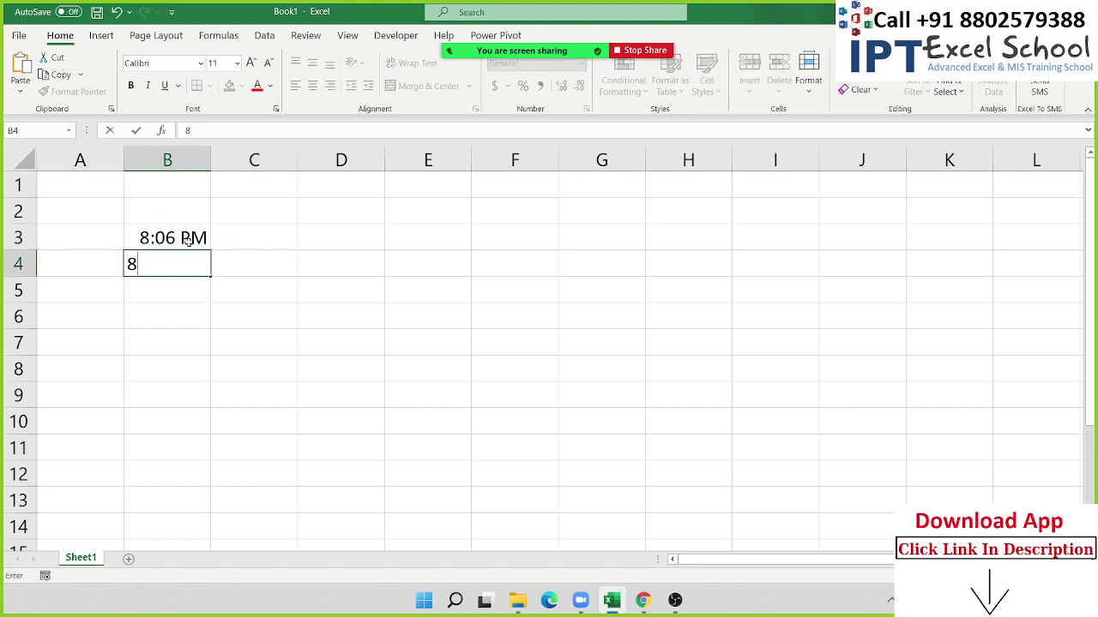
pyautogui.write(':06')
pyautogui.press('Return')
pyautogui.press('Up')
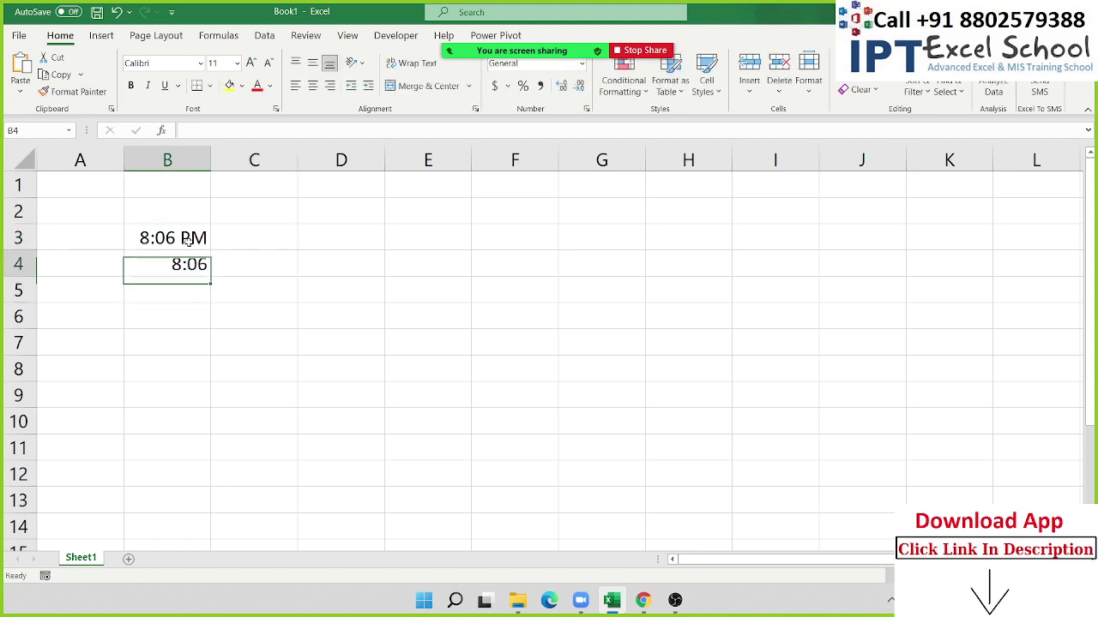
pyautogui.doubleClick(227, 130)
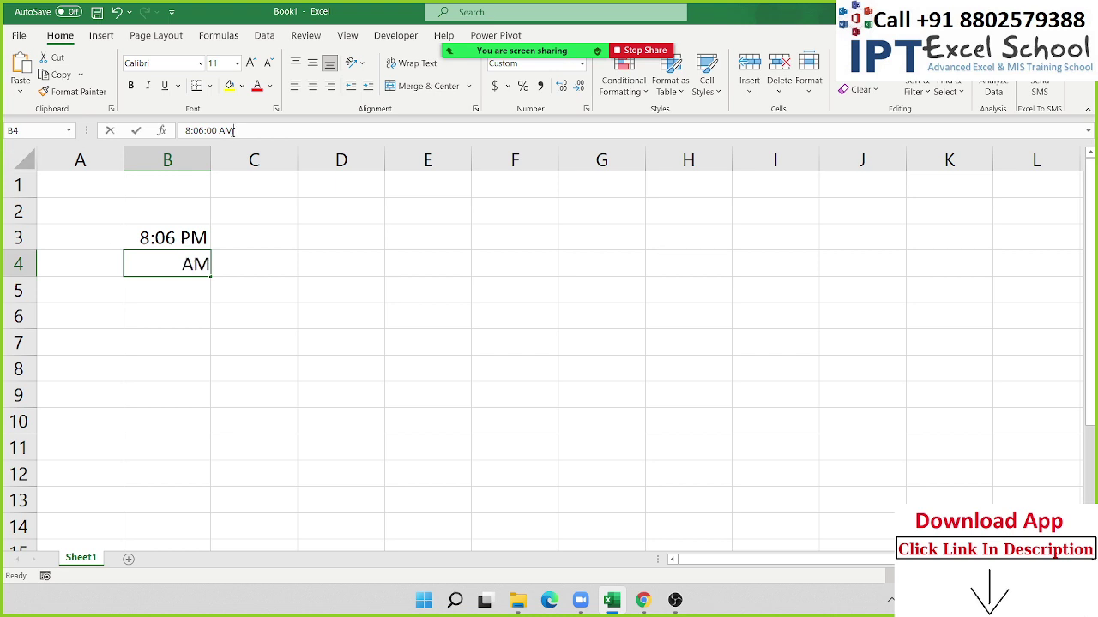
pyautogui.press('Escape')
pyautogui.press('Delete')
pyautogui.write('20')
pyautogui.write(':')
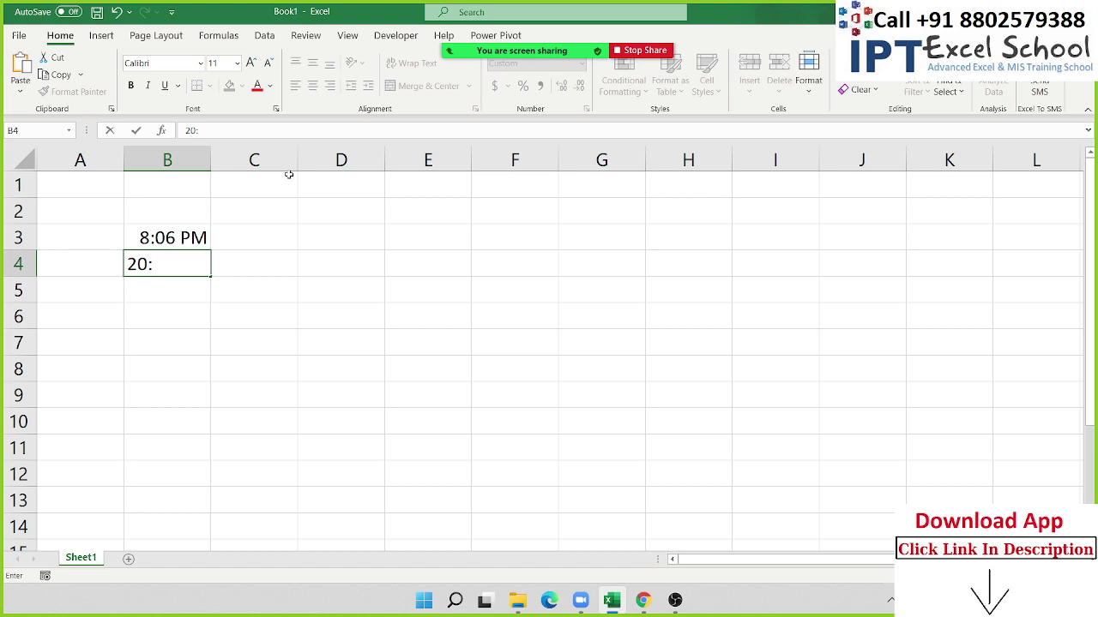
pyautogui.write('06')
pyautogui.press('Return')
pyautogui.press('Up')
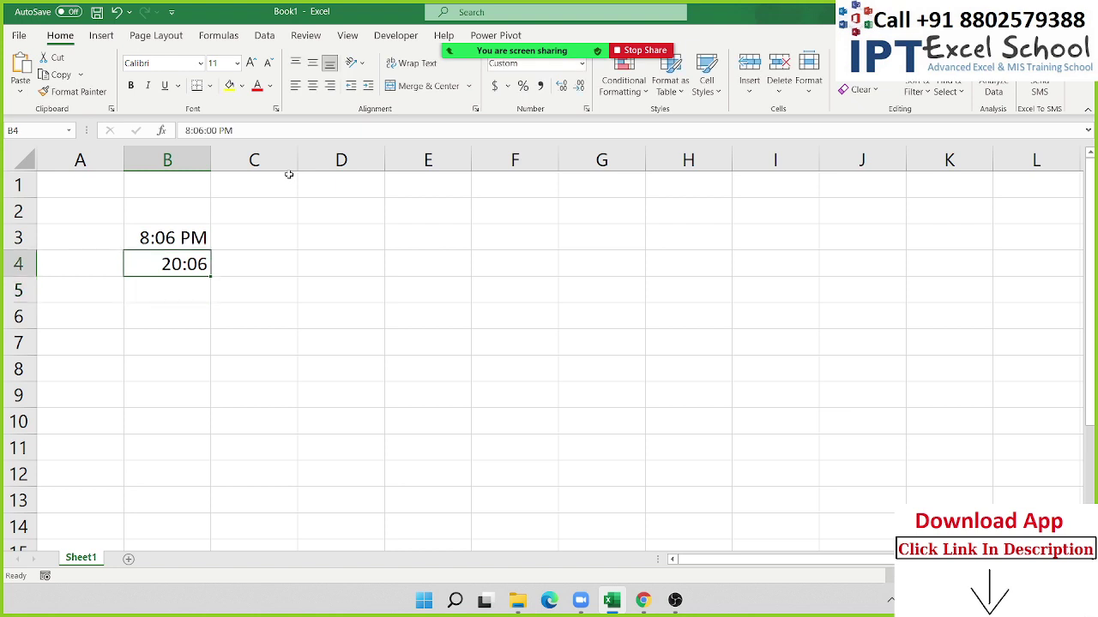
pyautogui.press('Delete')
pyautogui.press('Up')
pyautogui.press('Delete')
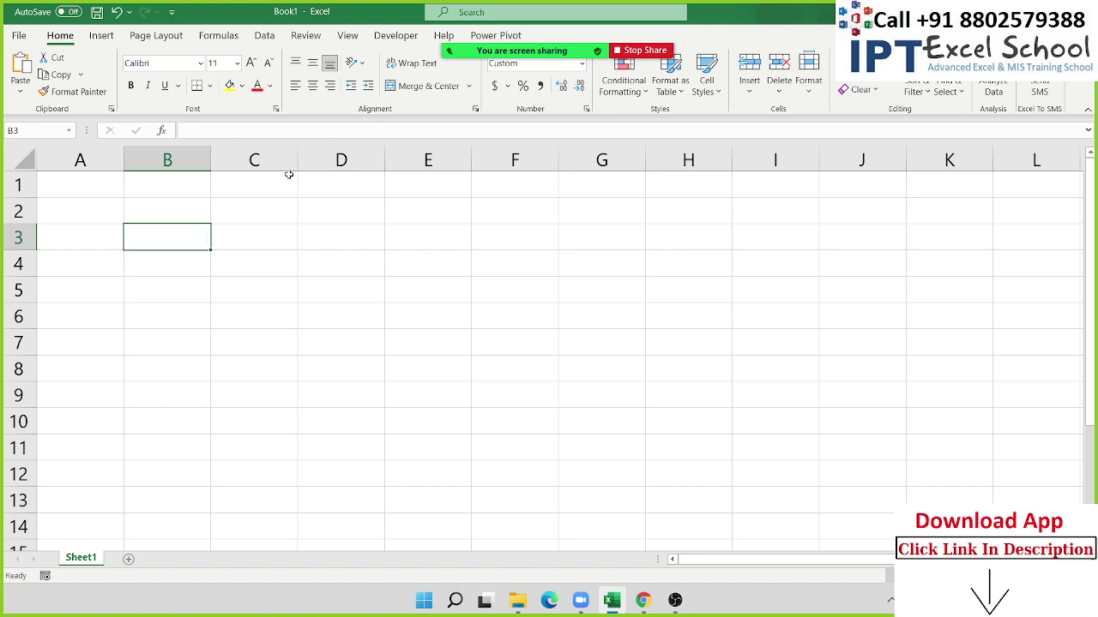
# Step: Enter =NOW() in B3 to show the current date and time
pyautogui.write('no')
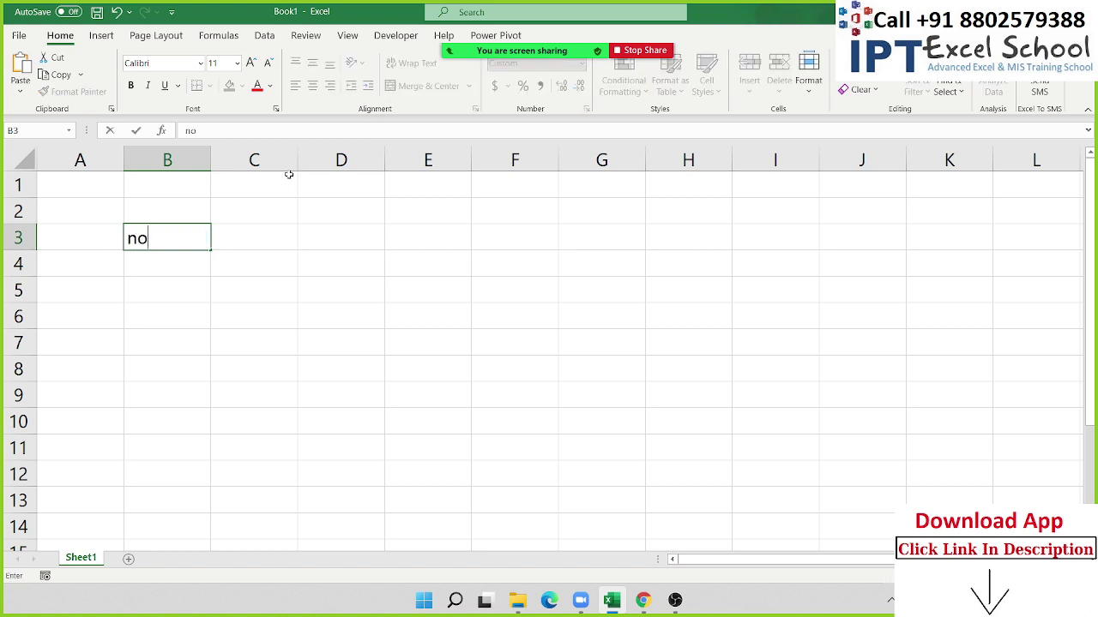
pyautogui.press('BackSpace')
pyautogui.press('BackSpace')
pyautogui.write('=')
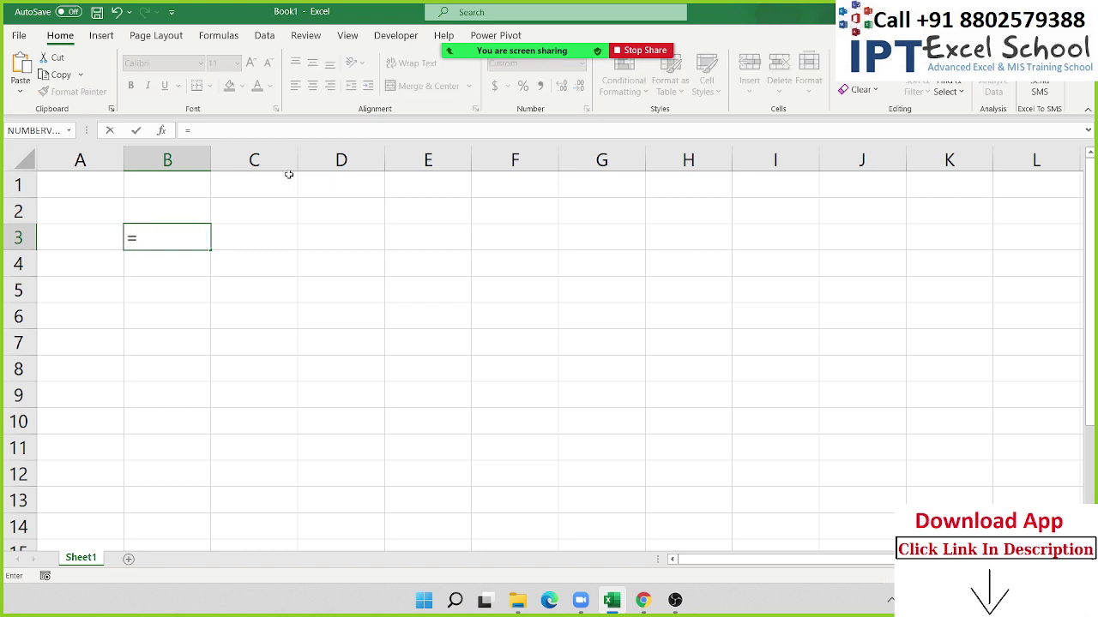
pyautogui.write('now')
pyautogui.press('Tab')
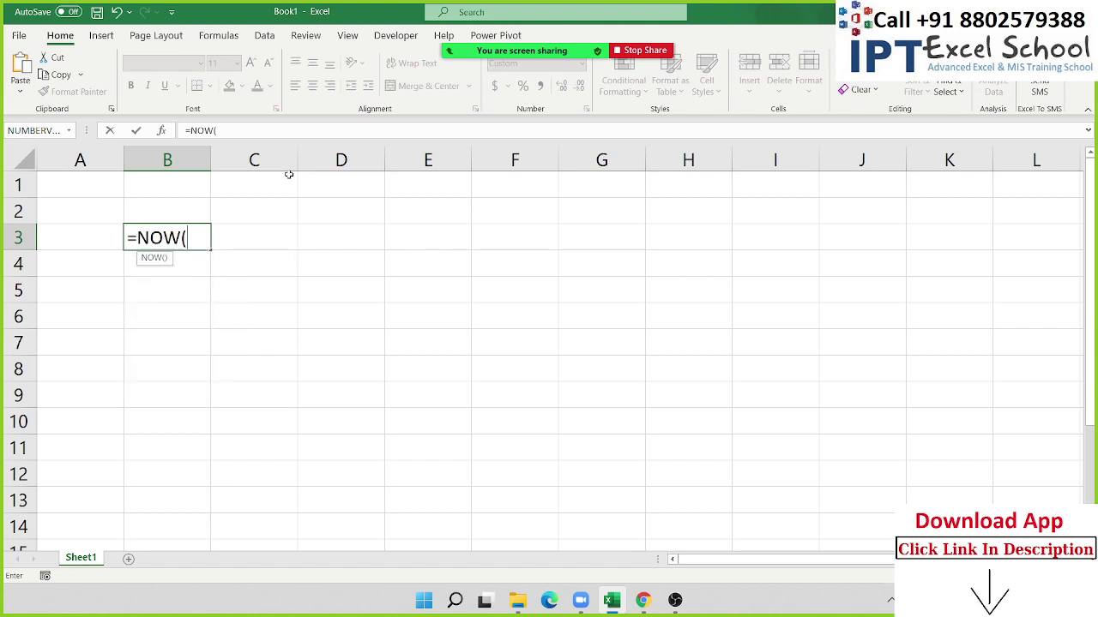
pyautogui.write(')')
pyautogui.press('Return')
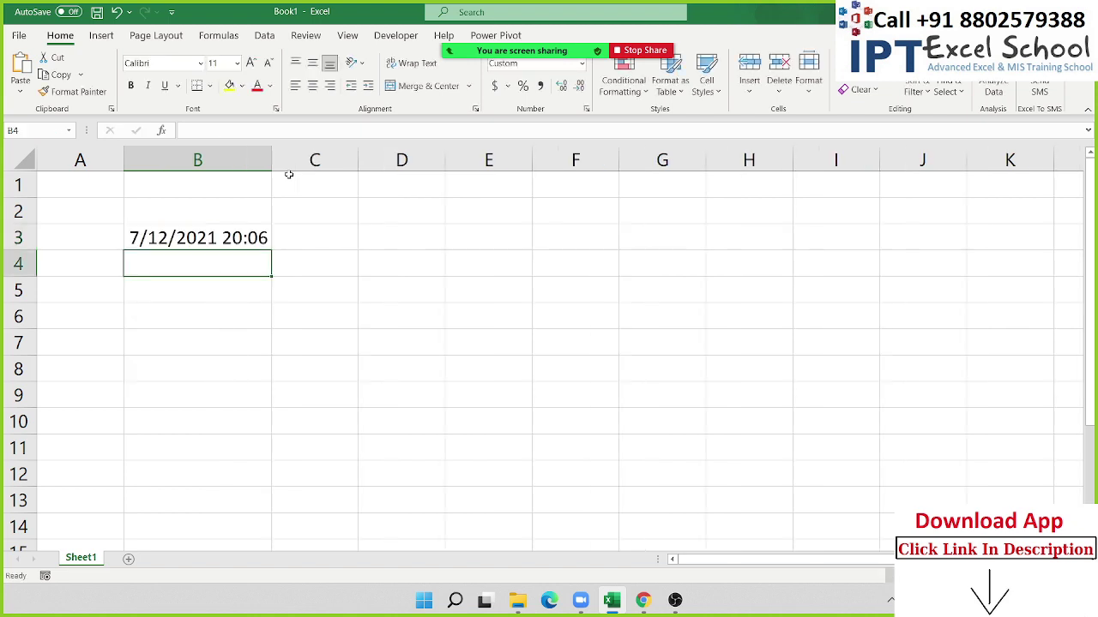
pyautogui.press('Up')
# Step: Label C2, D2 and E2 with the headings H, M and S
pyautogui.press('Right')
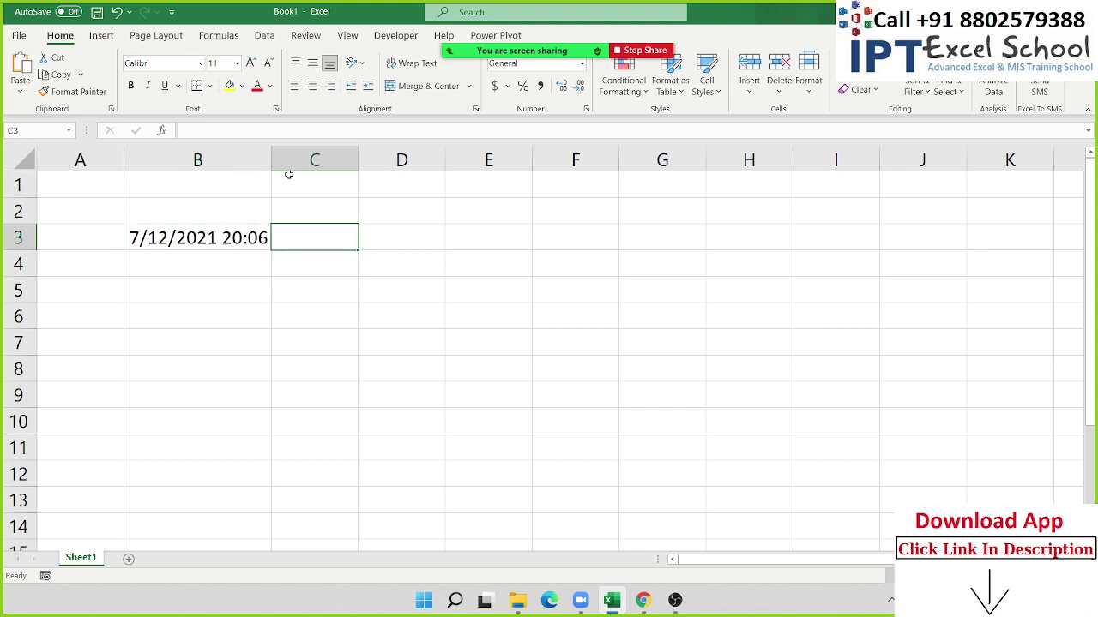
pyautogui.press('Up')
pyautogui.write('H')
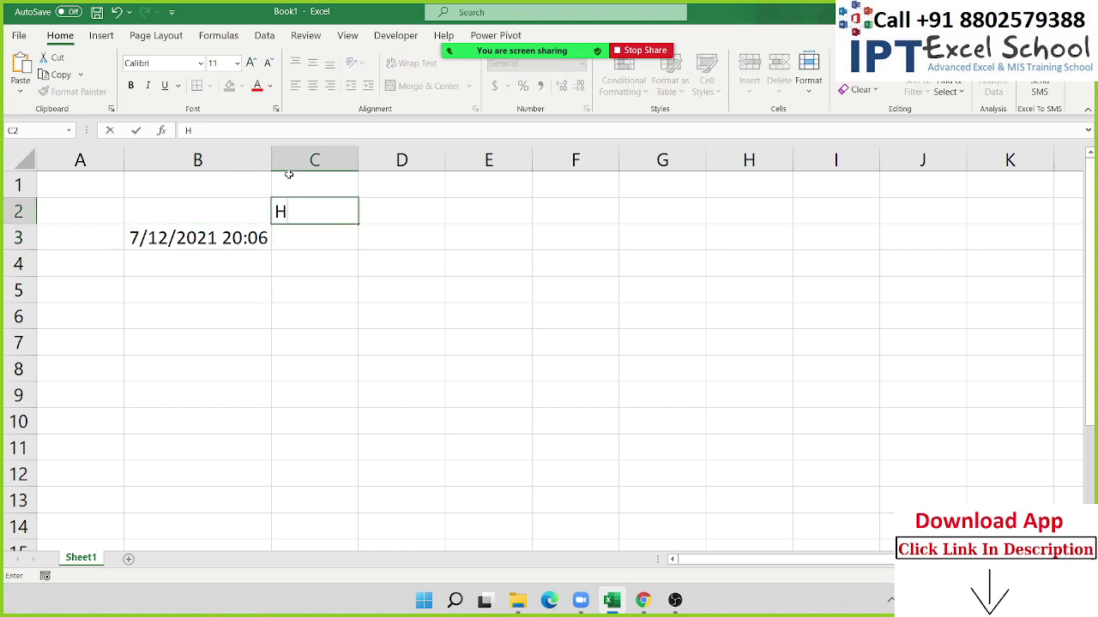
pyautogui.press('Tab')
pyautogui.write('M')
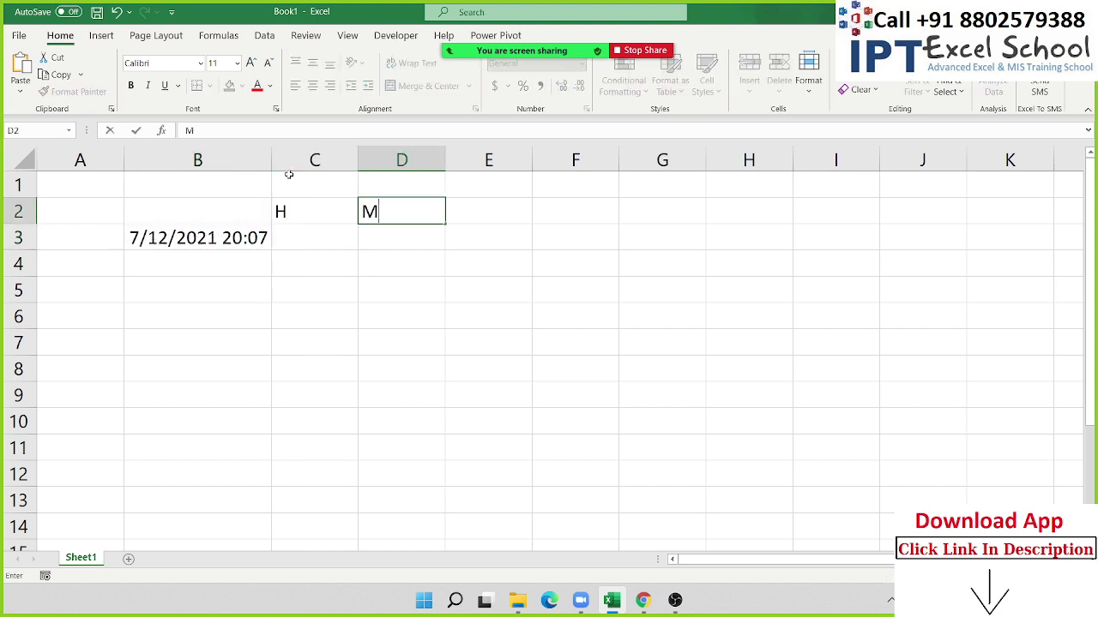
pyautogui.press('Tab')
pyautogui.write('S')
pyautogui.press('Return')
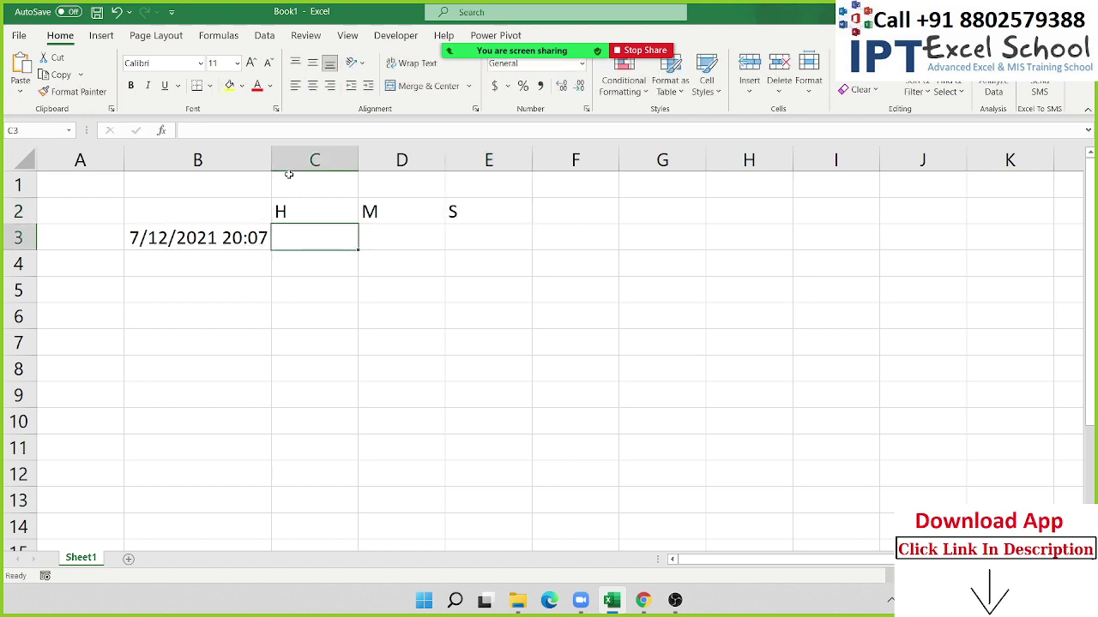
# Step: Enter =HOUR(B3) in C3, giving 20
pyautogui.write('=hou')
pyautogui.press('Tab')
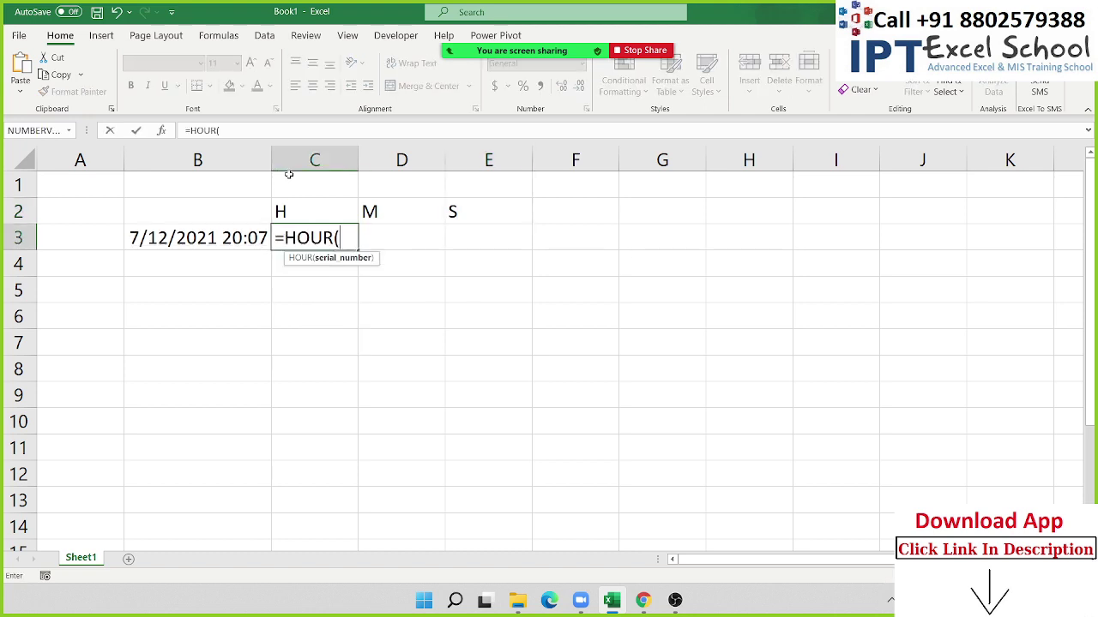
pyautogui.press('Left')
pyautogui.press('Return')
pyautogui.press('Right')
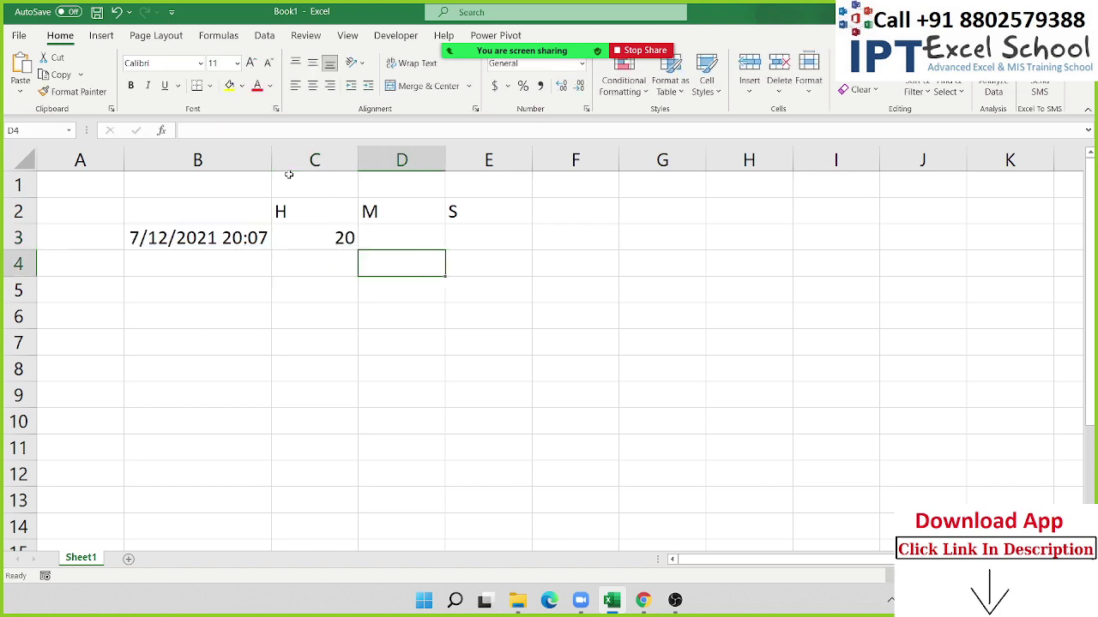
pyautogui.press('Up')
# Step: Enter =MINUTE(B3) in D3, giving 7
pyautogui.write('=m')
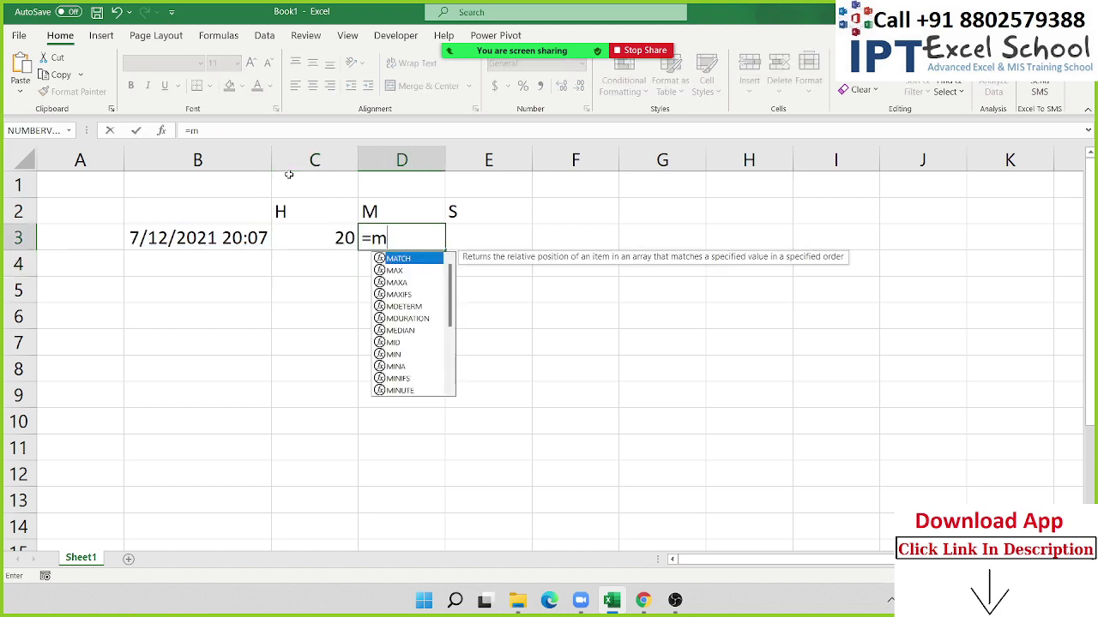
pyautogui.write('i')
pyautogui.press('Down')
pyautogui.press('Down')
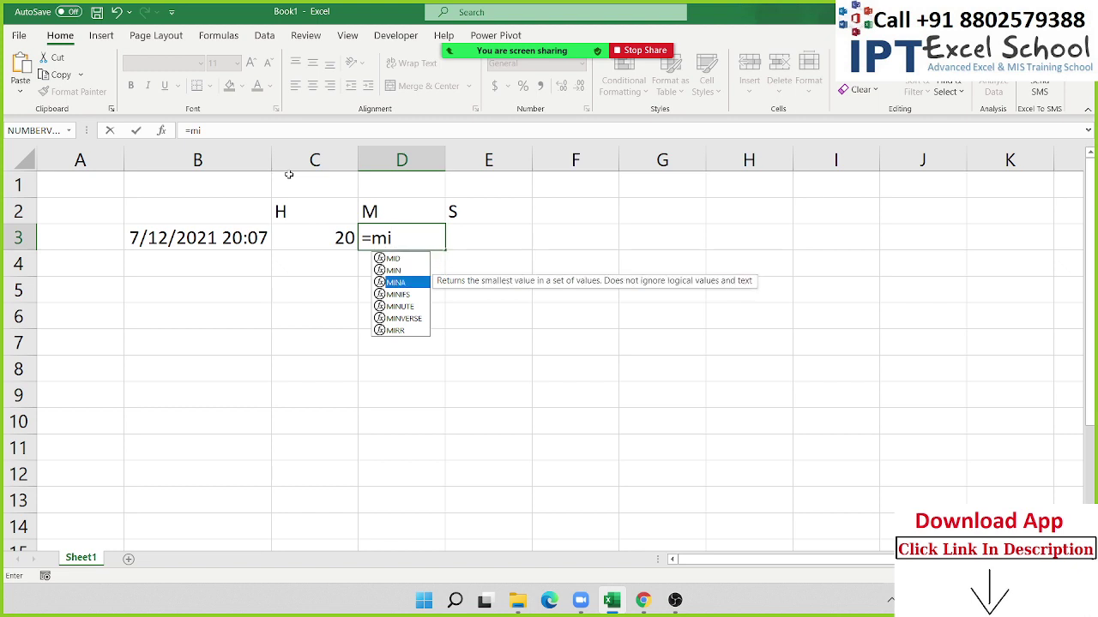
pyautogui.press('Down')
pyautogui.press('Down')
pyautogui.press('Tab')
pyautogui.press('Left')
pyautogui.press('Left')
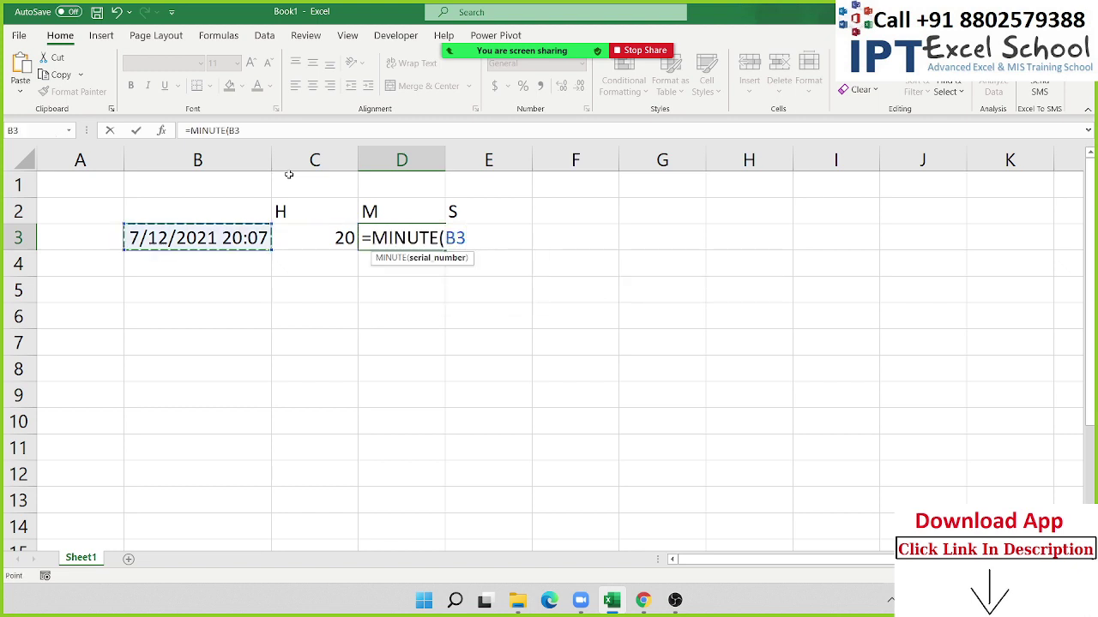
pyautogui.press('Return')
pyautogui.press('Up')
# Step: Enter =SECOND(B3) in E3, giving 21
pyautogui.press('Right')
pyautogui.write('=')
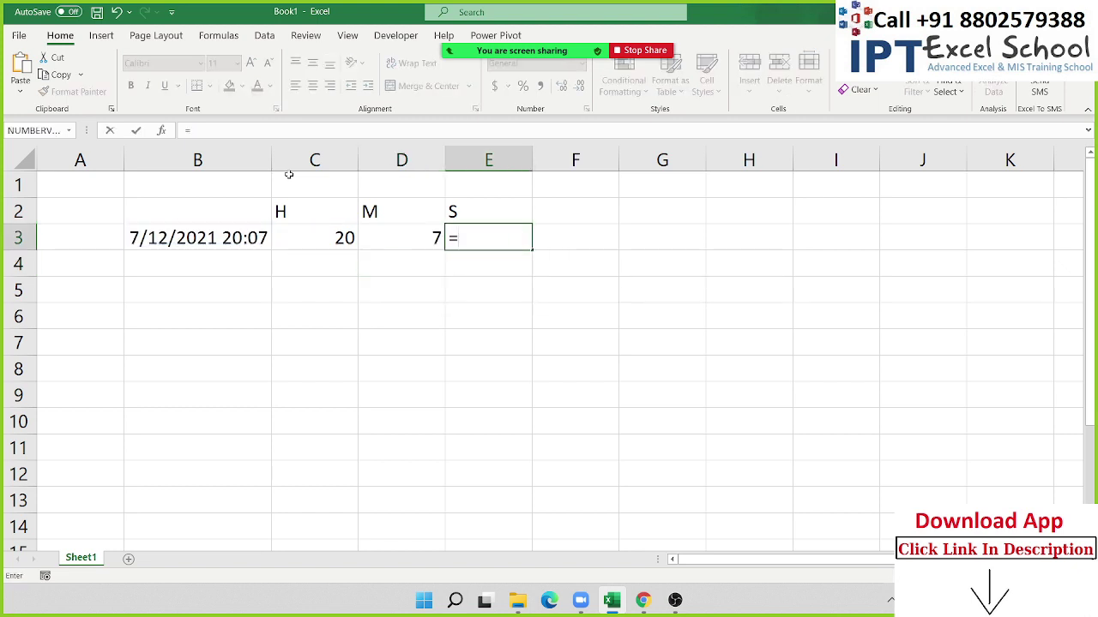
pyautogui.write('se')
pyautogui.press('Down')
pyautogui.press('Down')
pyautogui.press('Down')
pyautogui.press('Tab')
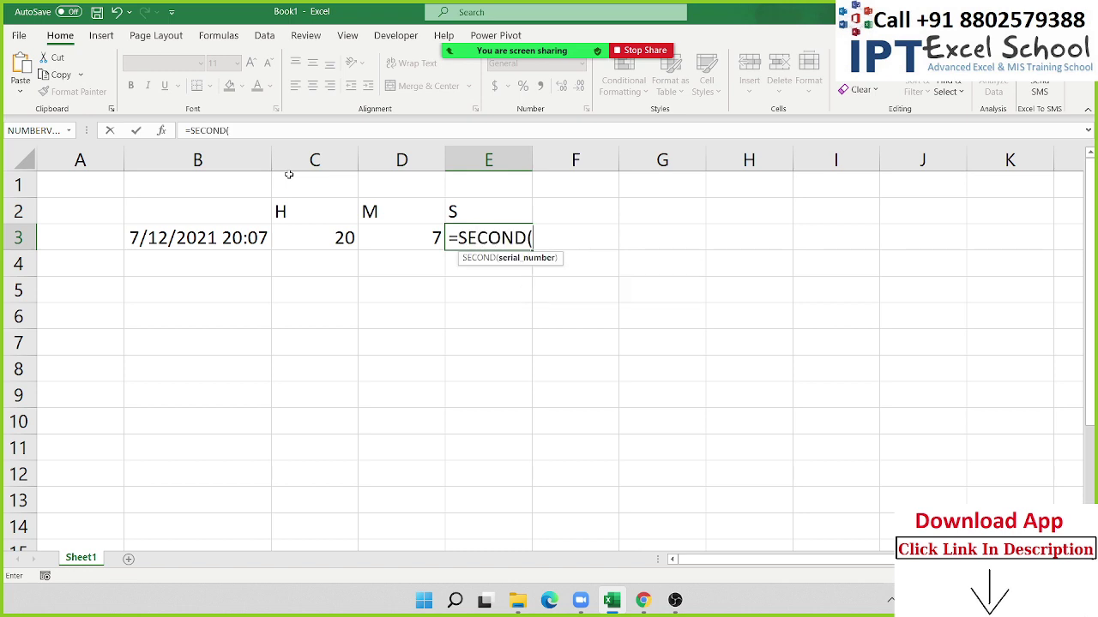
pyautogui.press('Left')
pyautogui.press('Left')
# Step: Review the HOUR, MINUTE and SECOND formulas in C3, D3 and E3
pyautogui.press('Left')
pyautogui.press('Return')
pyautogui.press('Up')
pyautogui.press('Left')
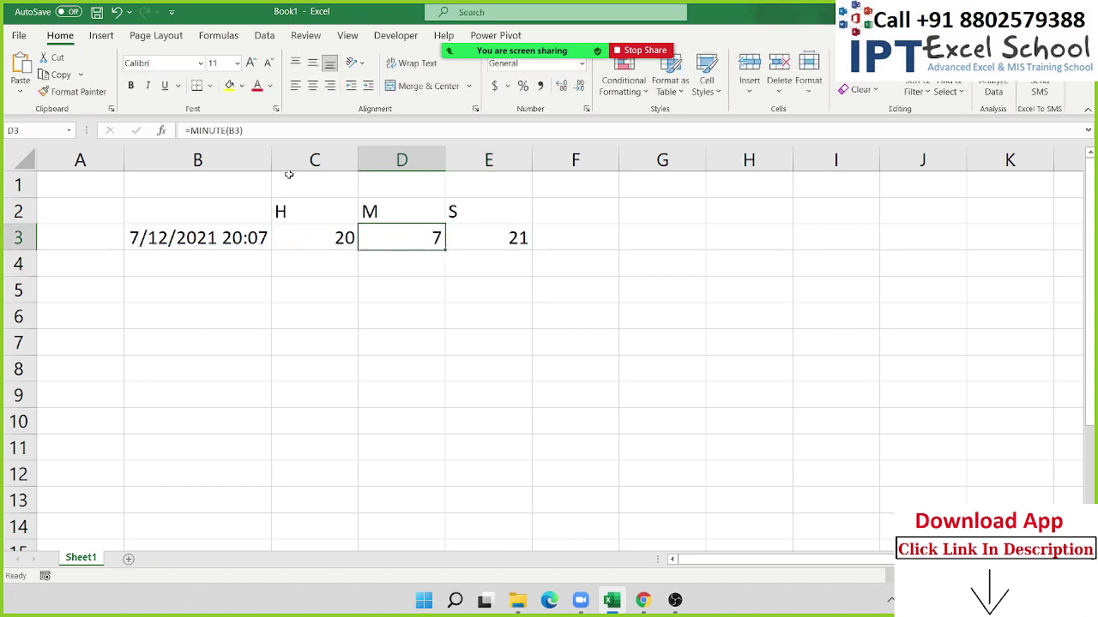
pyautogui.press('Left')
pyautogui.press('Right')
pyautogui.press('Right')
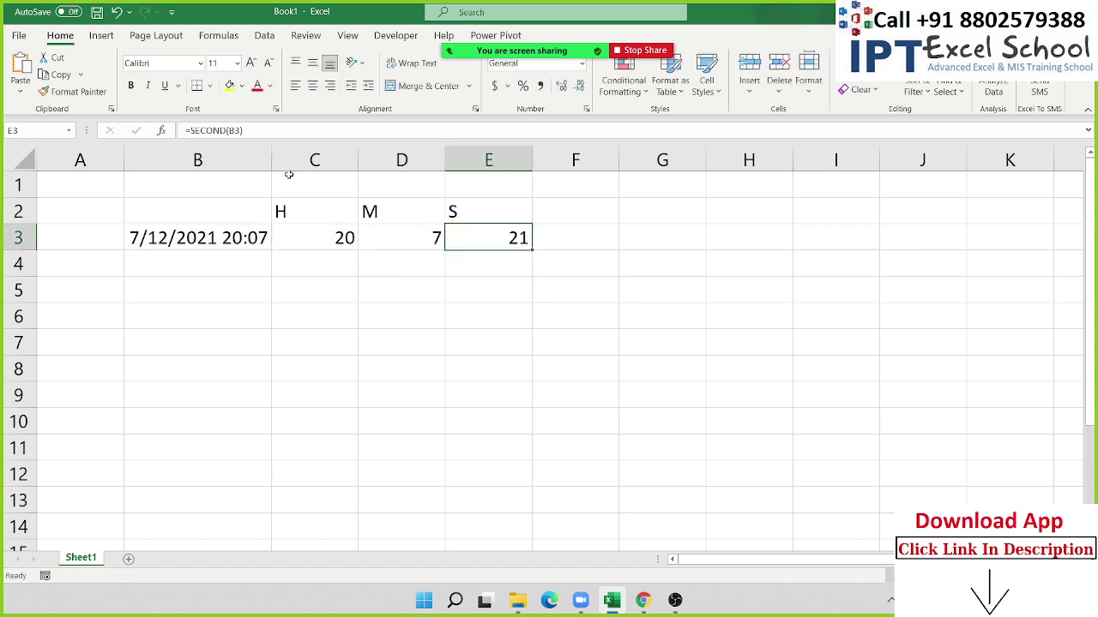
pyautogui.hotkey('shift', 'Left')
pyautogui.hotkey('shift', 'Left')
pyautogui.press('Right')
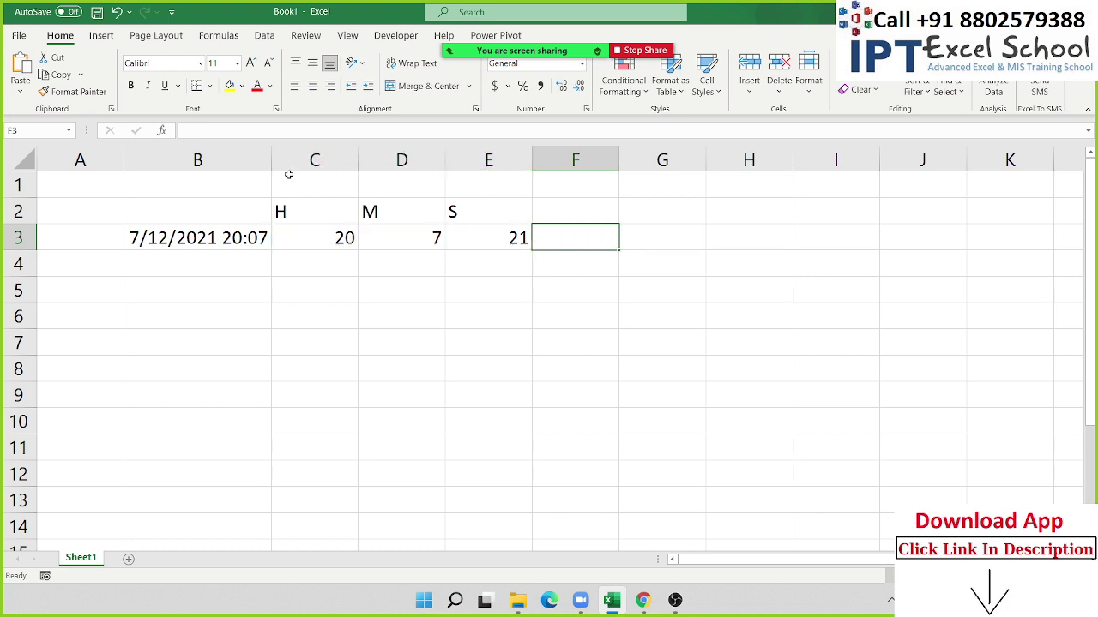
# Step: Enter =TIME(C3,D3,E3) in F3 to rebuild the time as 8:07 PM
pyautogui.write('=')
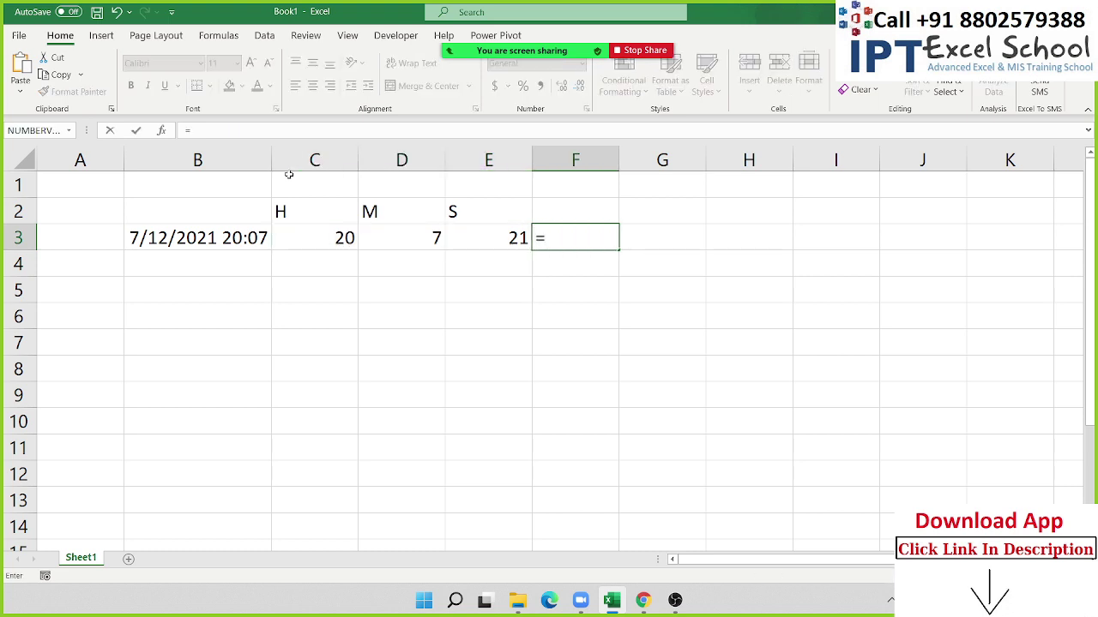
pyautogui.write('time')
pyautogui.press('Tab')
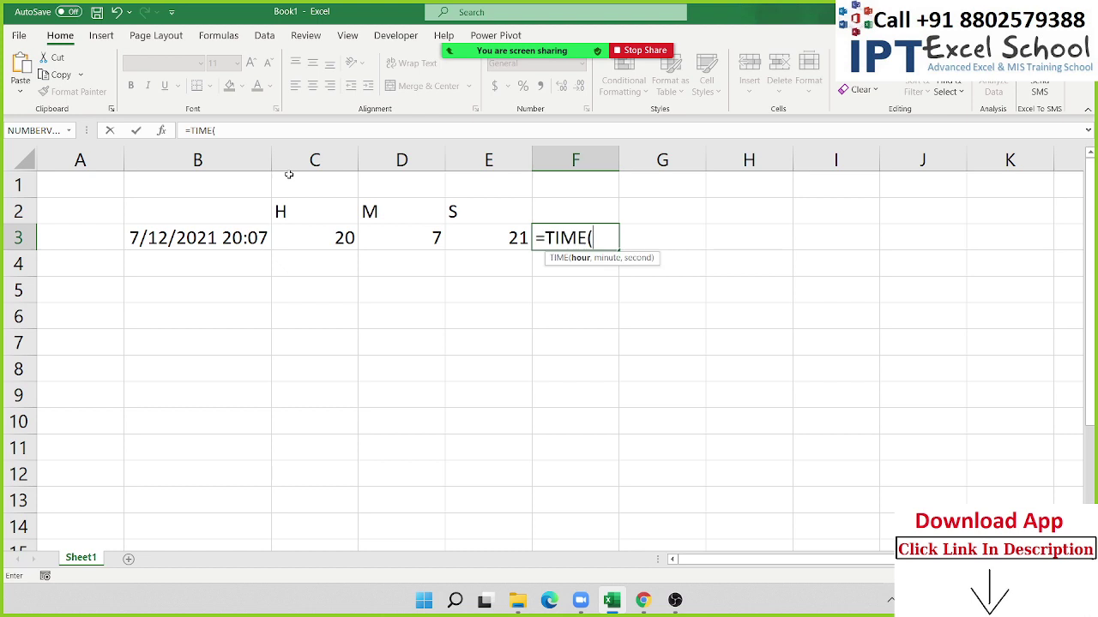
pyautogui.press('Left')
pyautogui.press('Left')
pyautogui.press('Left')
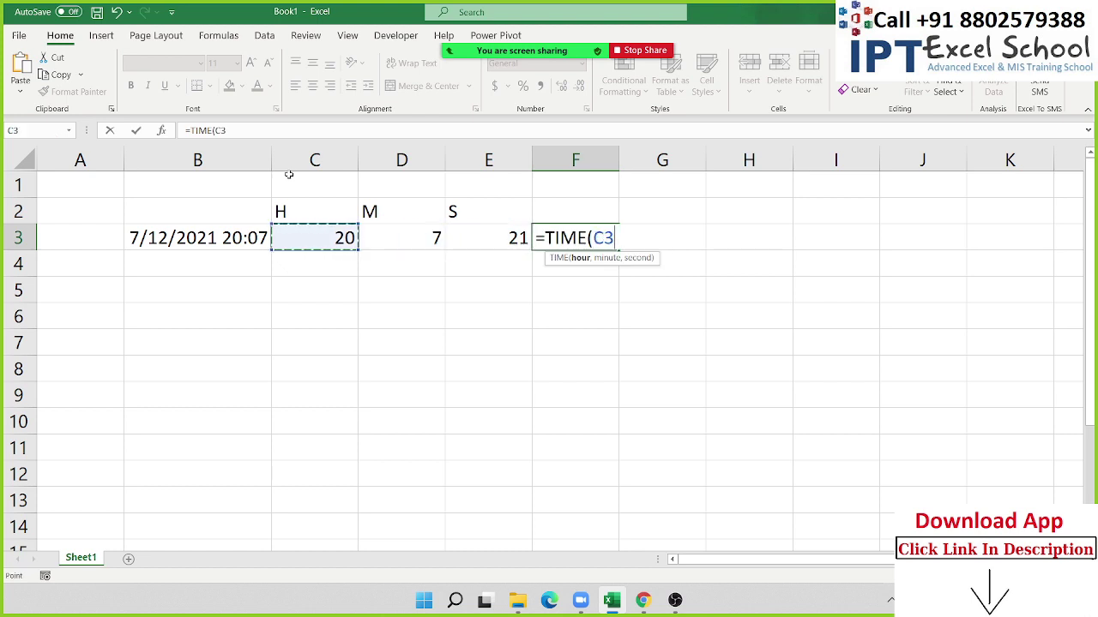
pyautogui.write(',')
pyautogui.press('Left')
pyautogui.press('Left')
pyautogui.write(',')
pyautogui.press('Left')
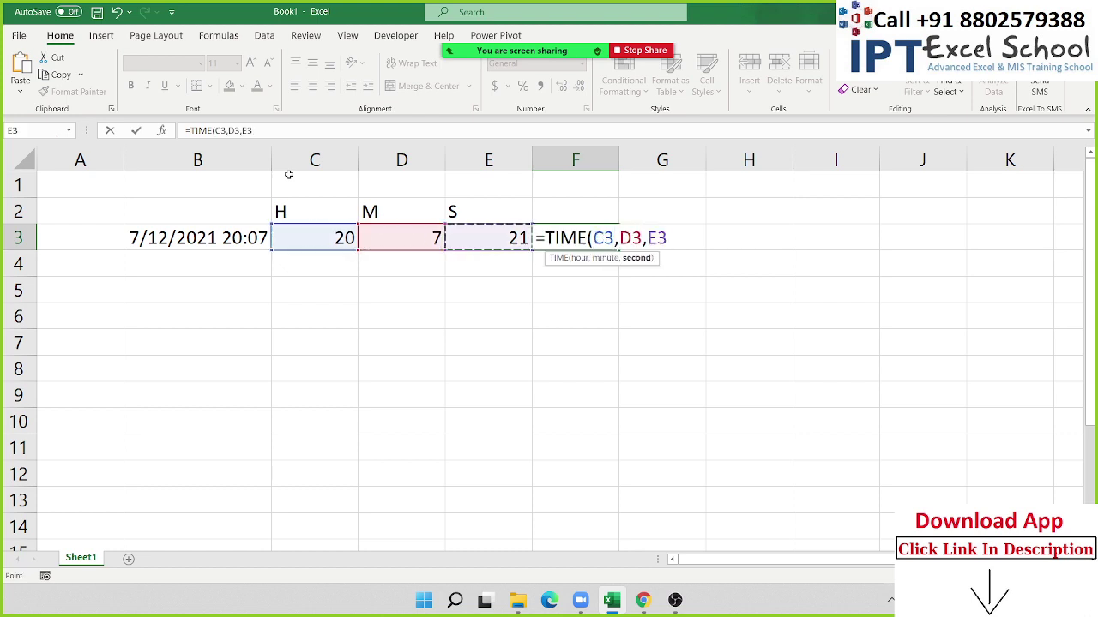
pyautogui.hotkey('ctrl', 'Return')
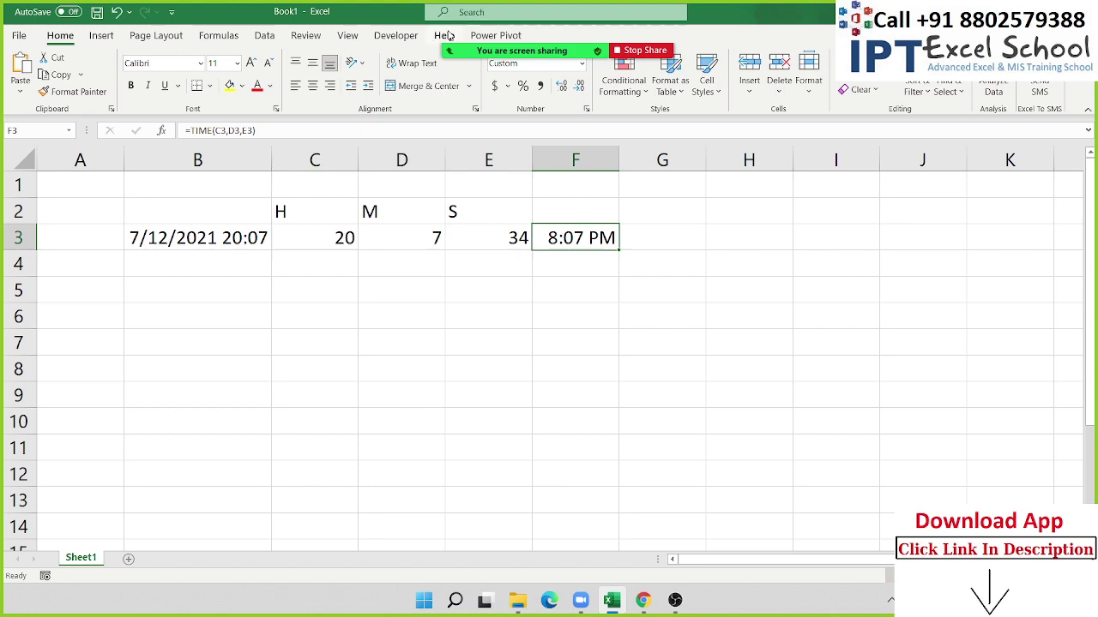
# Step: Open the Zoom Participants list and briefly bring up the browser window
pyautogui.click(466, 24)
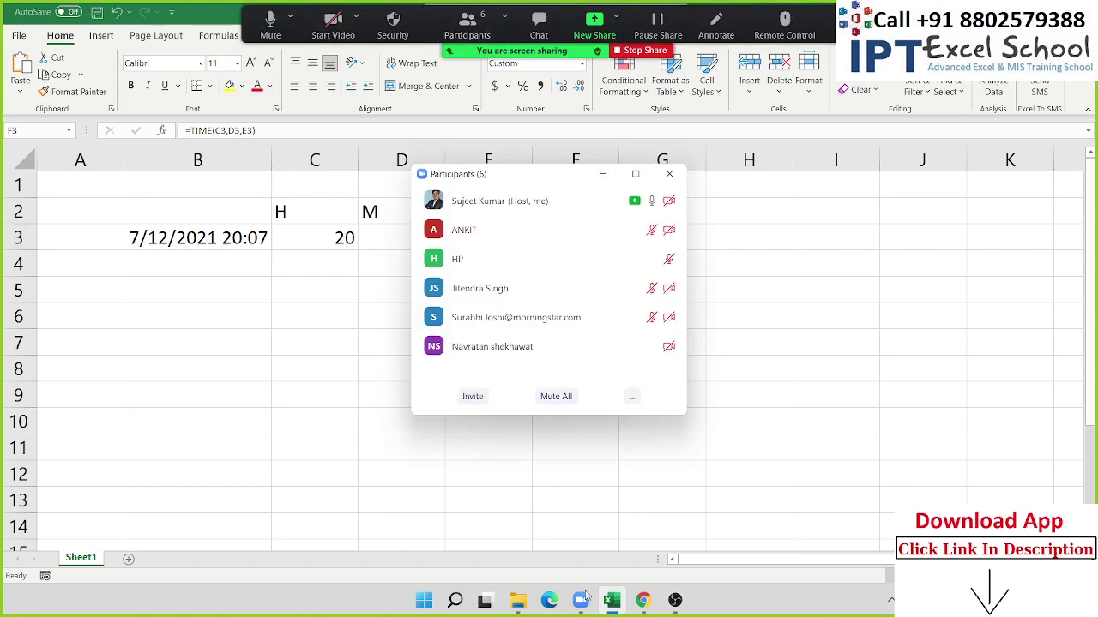
pyautogui.click(640, 607)
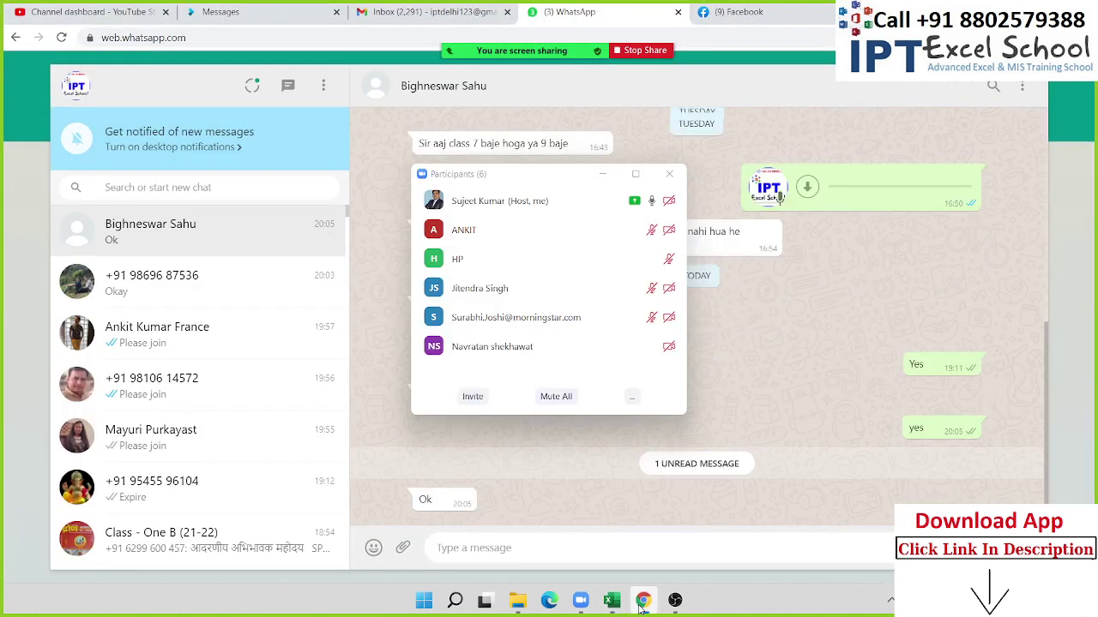
pyautogui.click(639, 607)
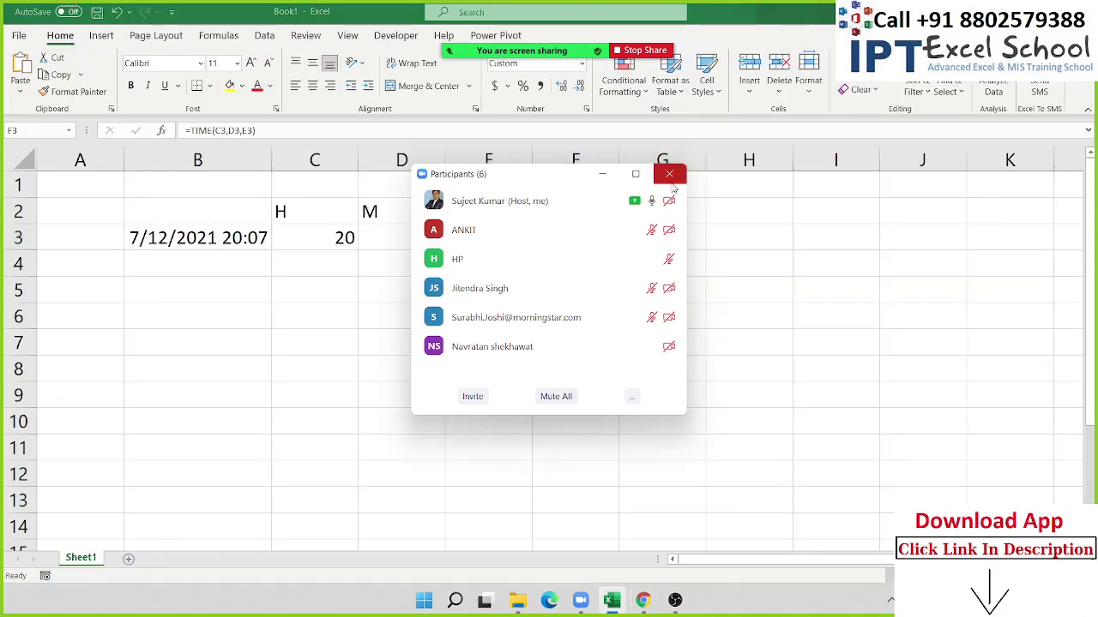
# Step: Close the Zoom Participants list and insert the current time 8:07 PM into B5
pyautogui.click(670, 175)
pyautogui.click(199, 299)
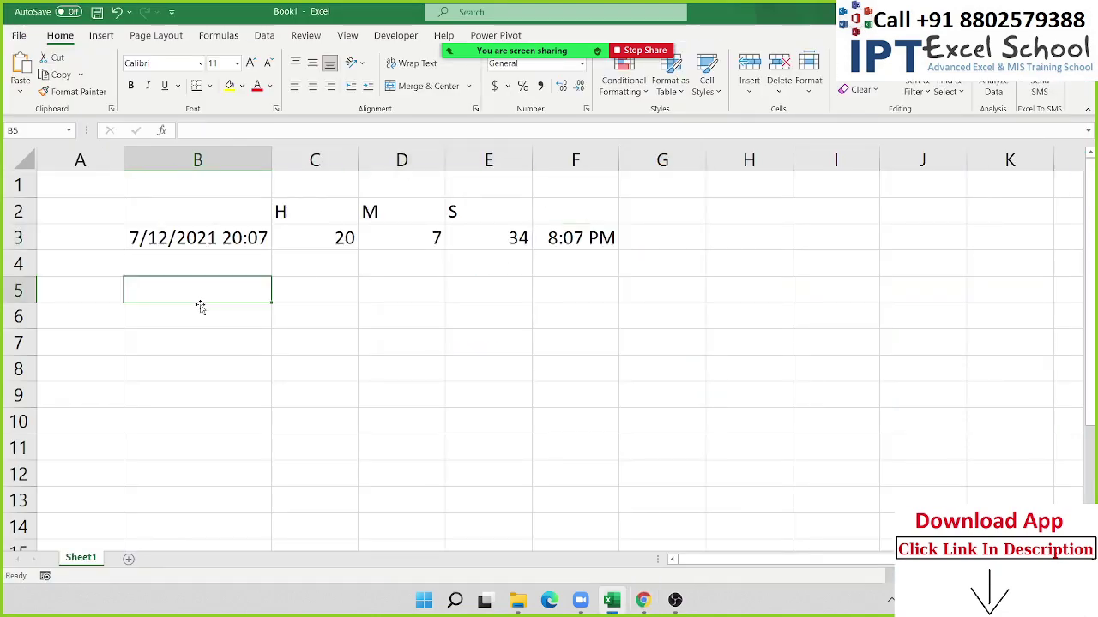
pyautogui.hotkey('ctrl', 'shift', ';')
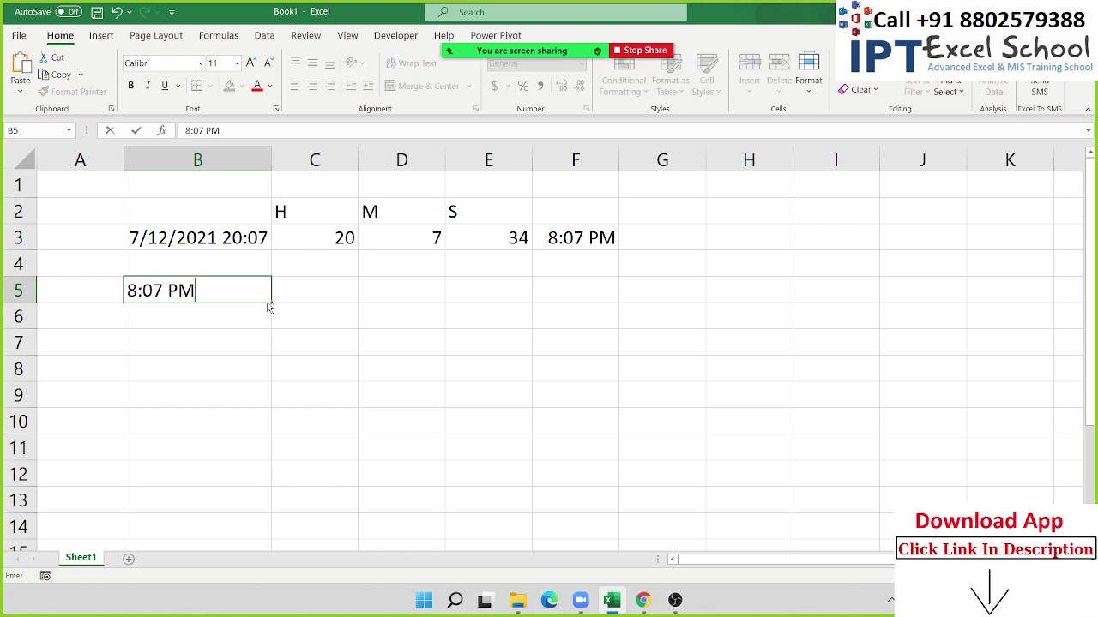
pyautogui.press('Return')
# Step: Enter the 20-minute duration 0:20 in C5, then open the Zoom chat
pyautogui.press('Up')
pyautogui.press('Right')
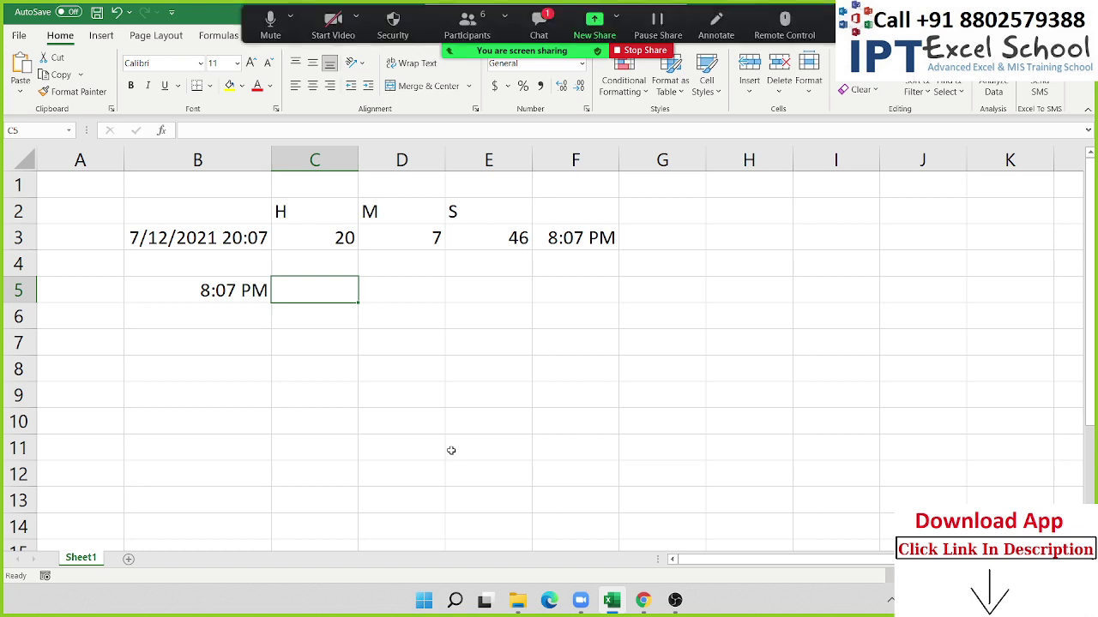
pyautogui.write('0:')
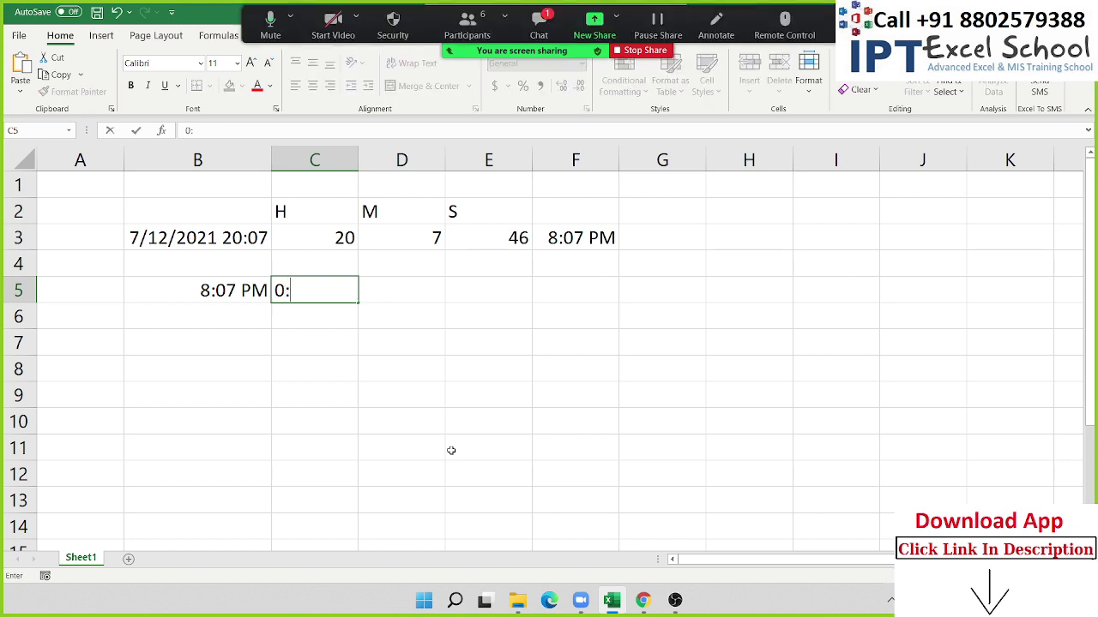
pyautogui.write('20')
pyautogui.press('Return')
pyautogui.press('Up')
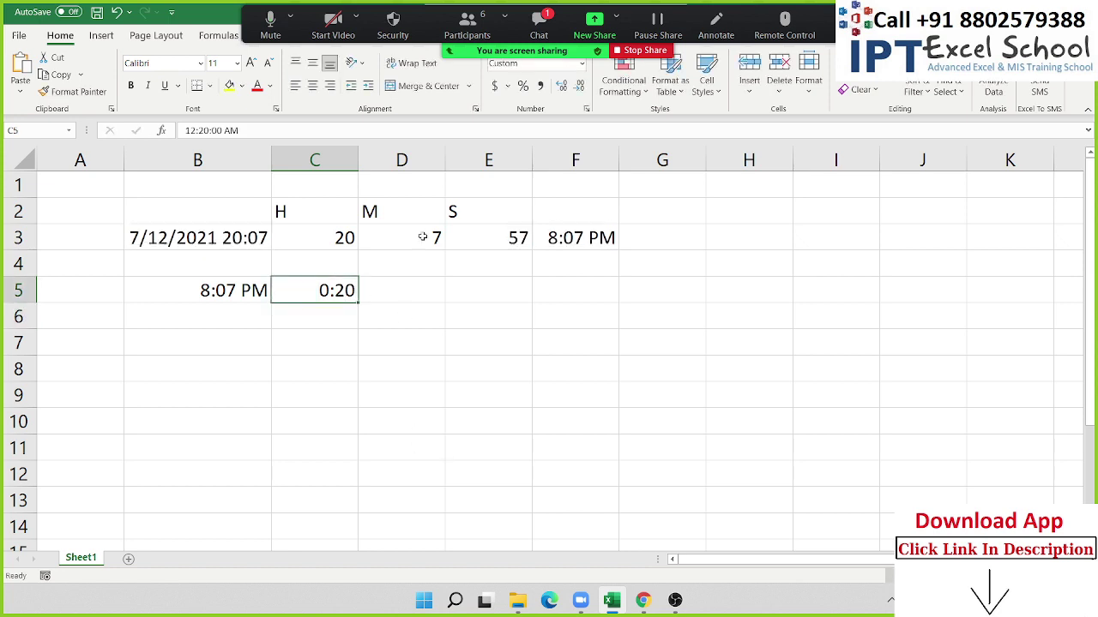
pyautogui.click(538, 22)
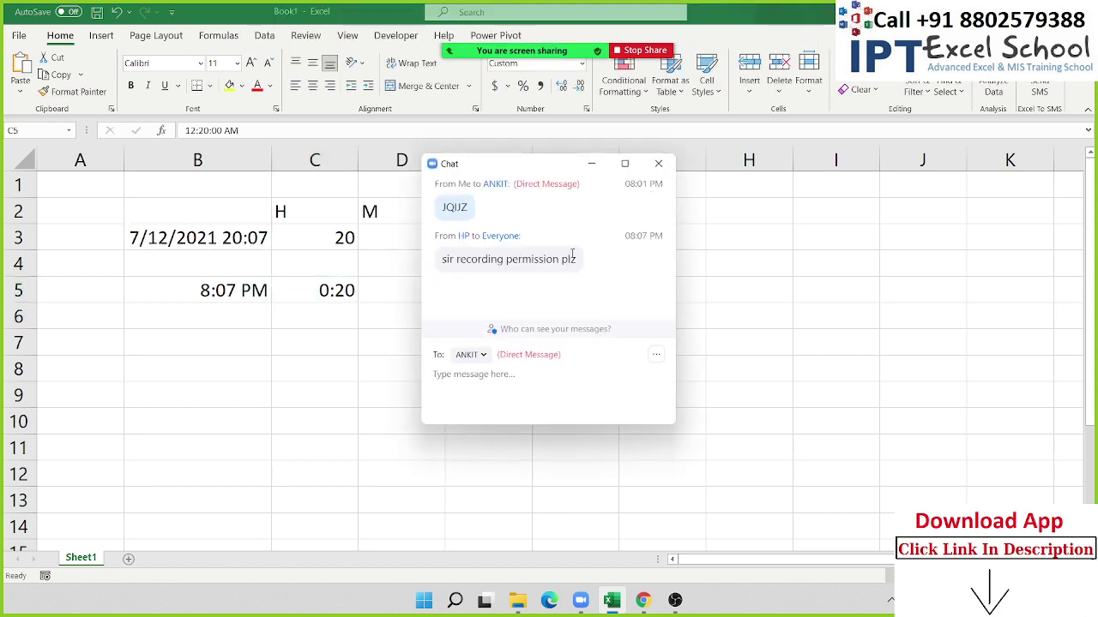
# Step: Close the Zoom chat and allow the requesting participant to record local files
pyautogui.click(657, 163)
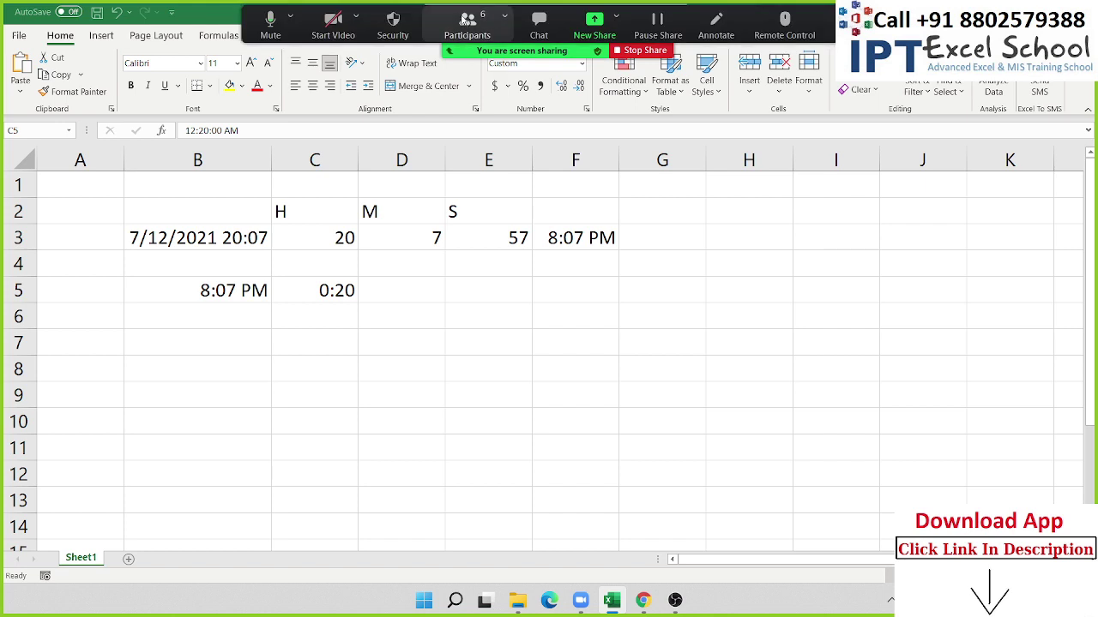
pyautogui.click(467, 25)
pyautogui.moveTo(642, 317)
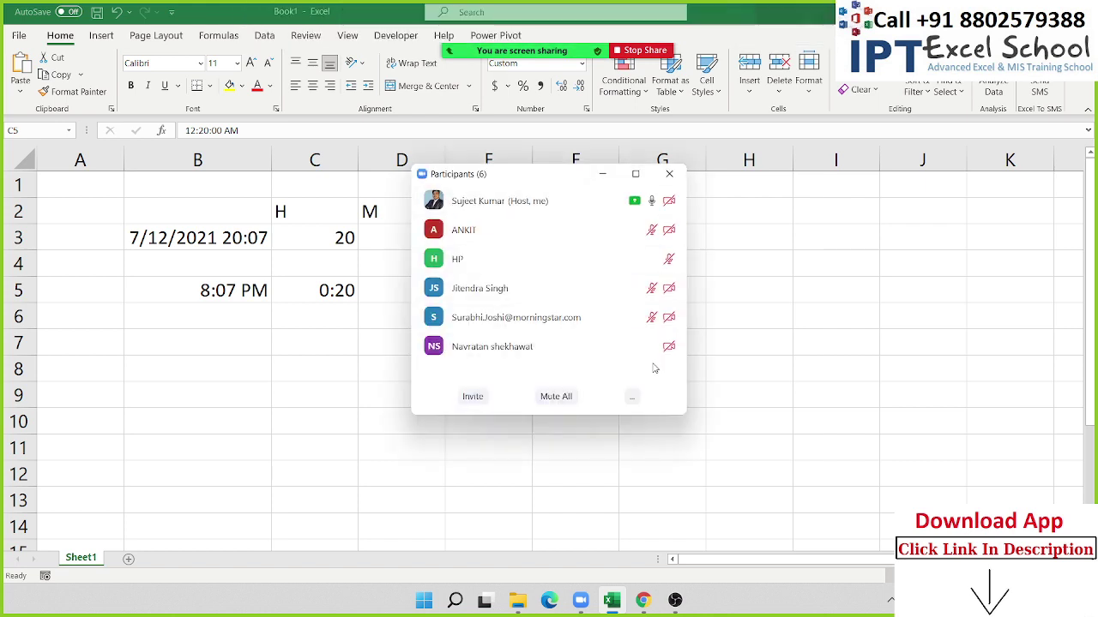
pyautogui.click(649, 318)
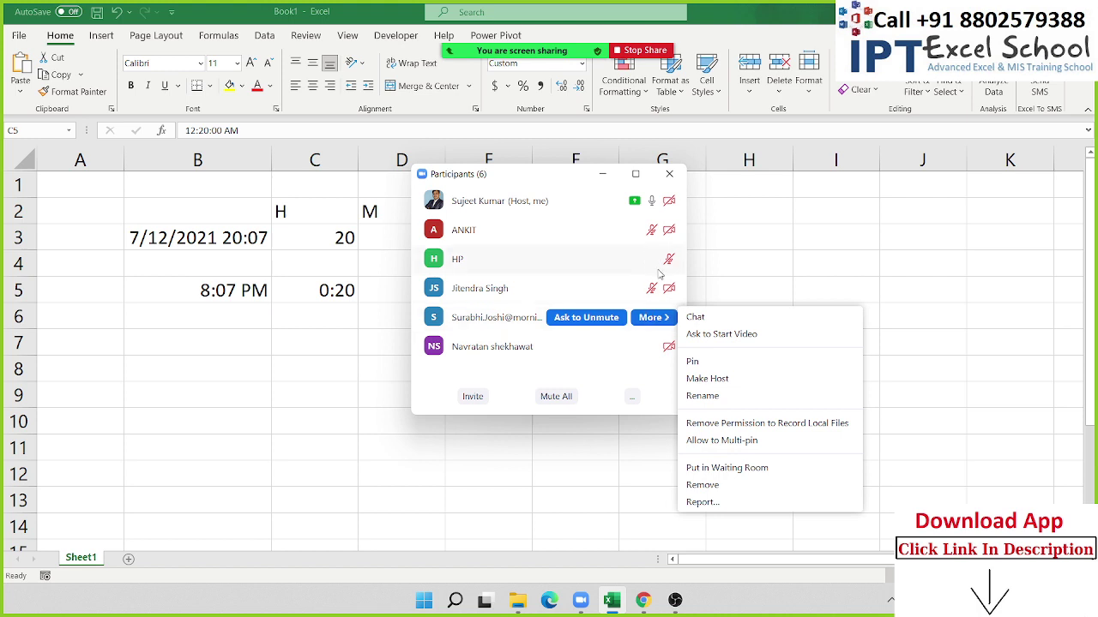
pyautogui.click(658, 270)
pyautogui.click(658, 270)
pyautogui.click(721, 348)
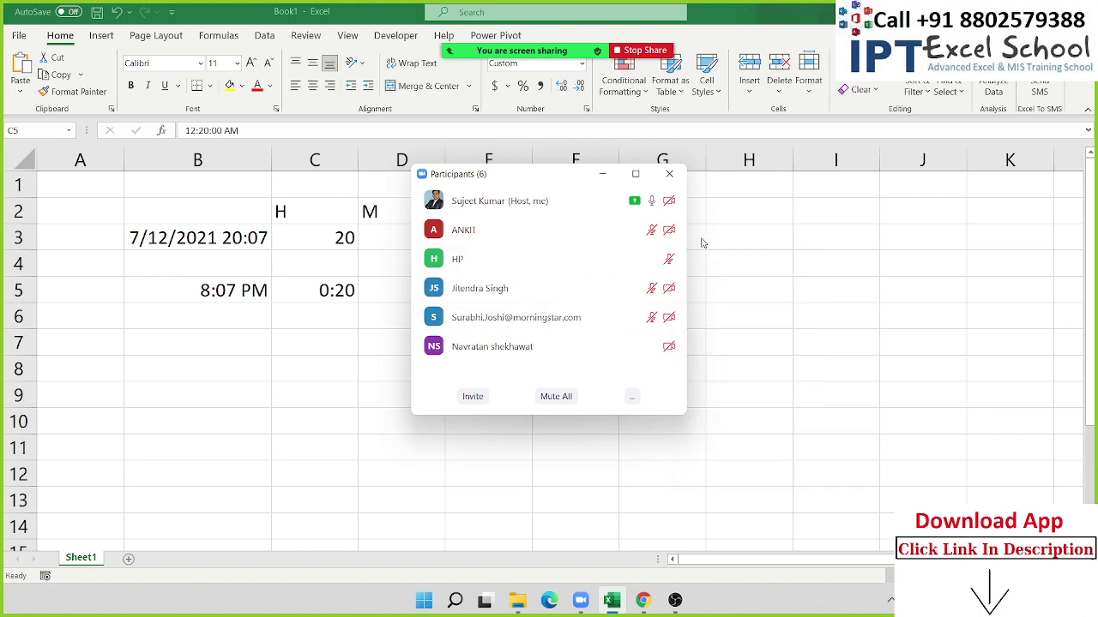
# Step: Close Participants, dismiss the recording notice and switch back to Excel
pyautogui.click(670, 175)
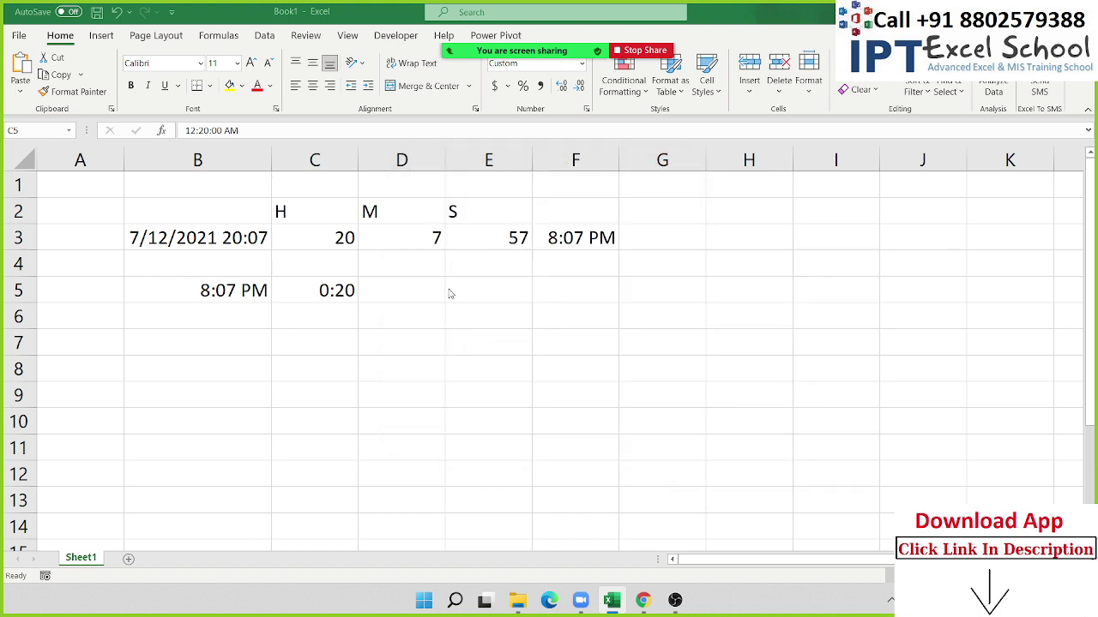
pyautogui.click(602, 357)
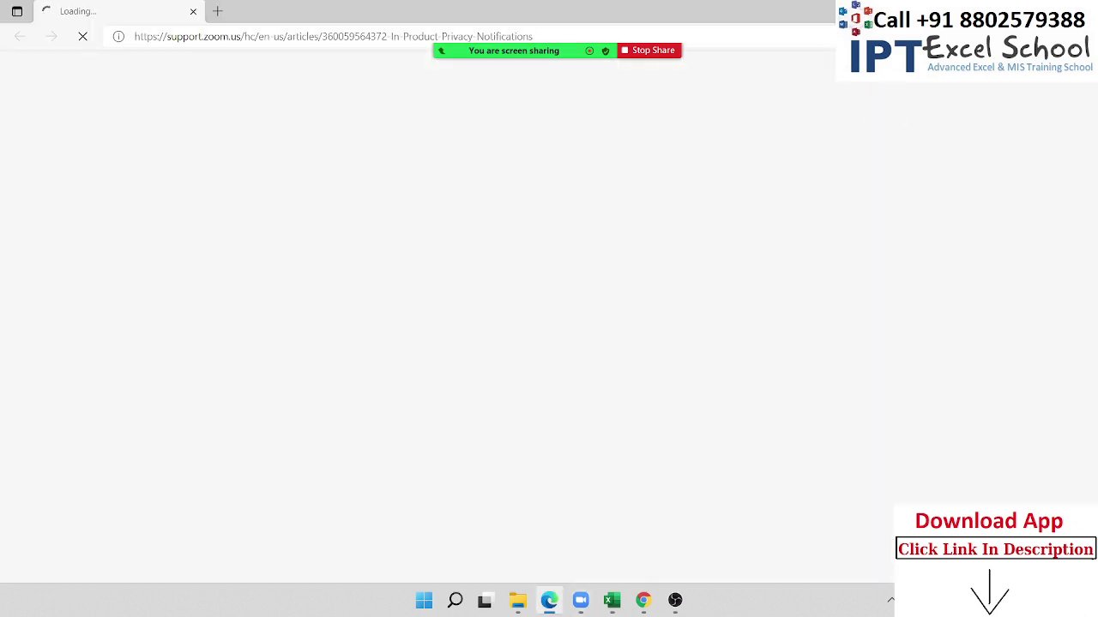
pyautogui.hotkey('alt', 'Tab')
# Step: Enter =B5+C5 in D5 to get the end time 8:27 PM
pyautogui.click(335, 301)
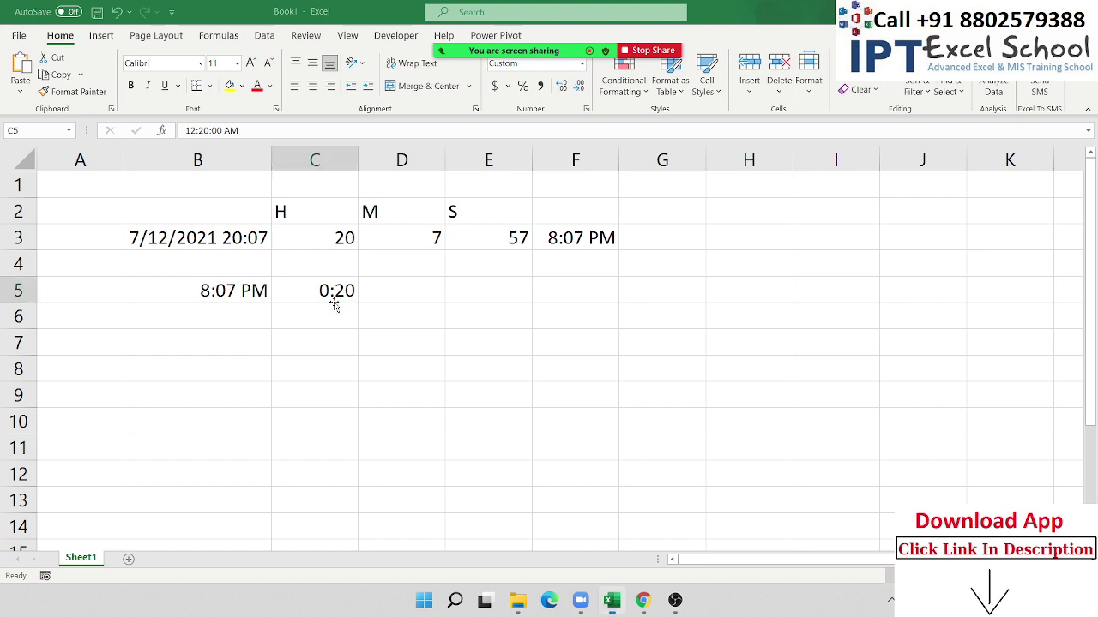
pyautogui.click(408, 294)
pyautogui.write('=')
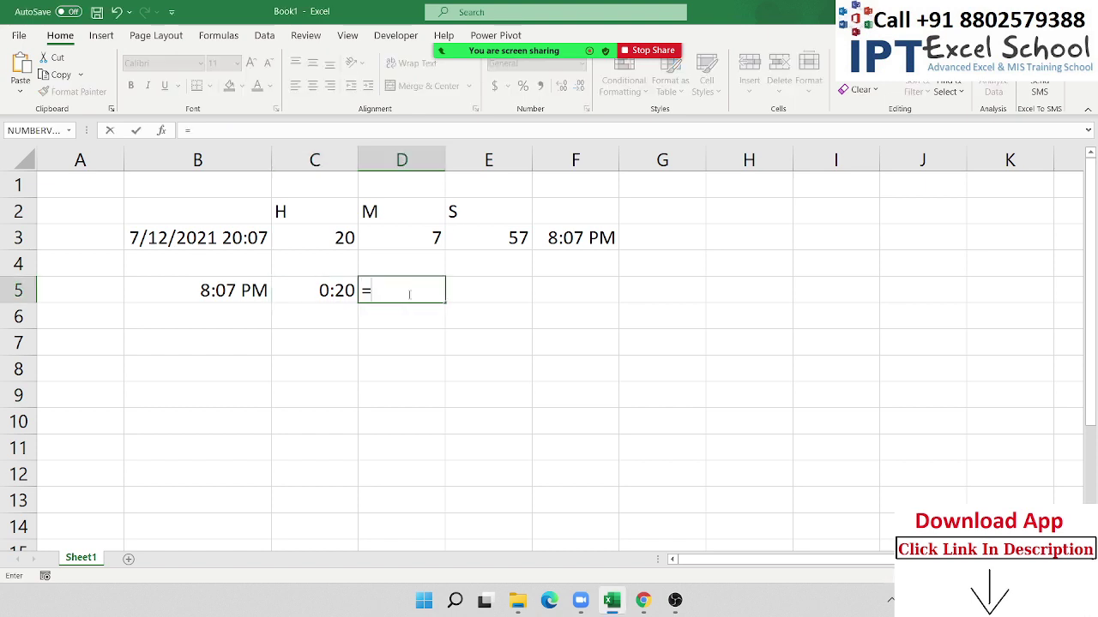
pyautogui.press('Left')
pyautogui.press('Left')
pyautogui.write('+')
pyautogui.press('Left')
pyautogui.press('Return')
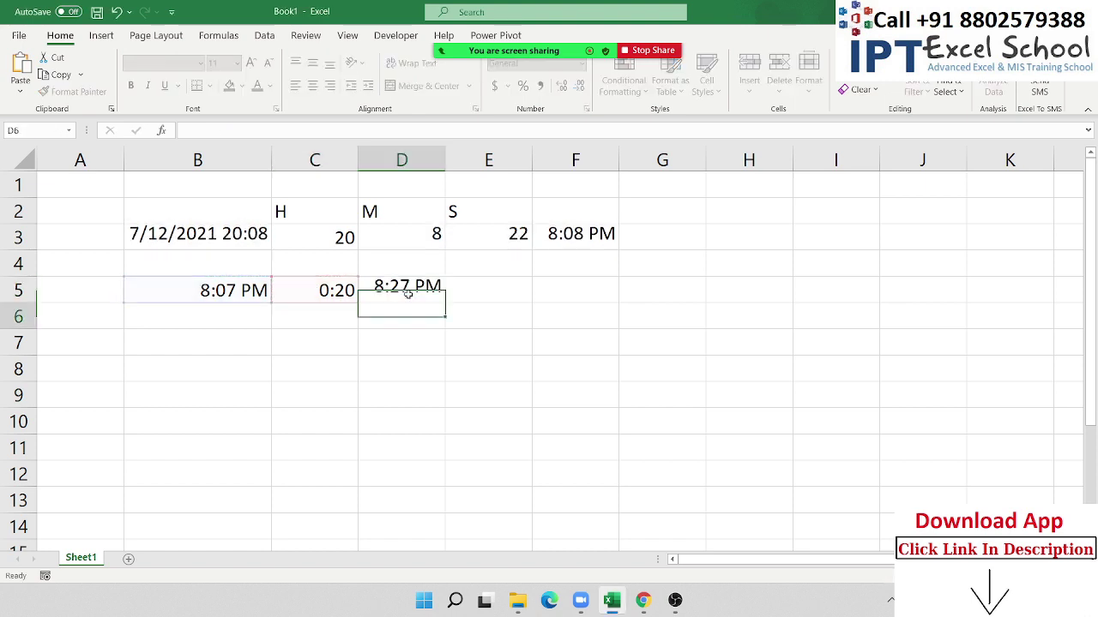
pyautogui.click(408, 294)
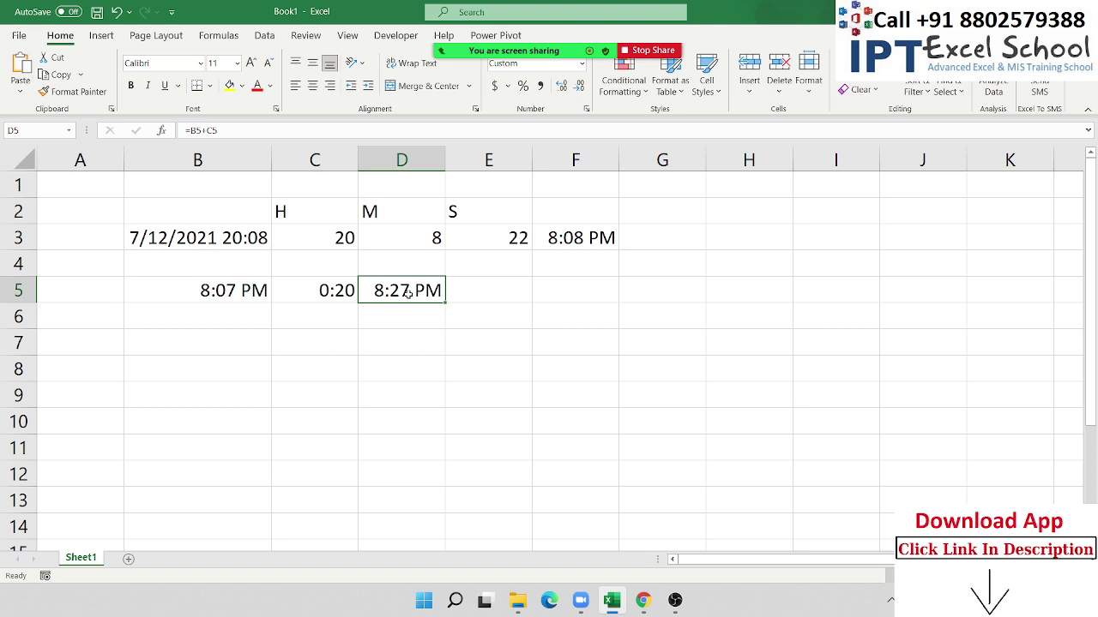
# Step: Fill B6 with 8:07 PM, put 20 in C6 and add the note 1=24H in C7
pyautogui.press('Down')
pyautogui.press('Left')
pyautogui.press('Left')
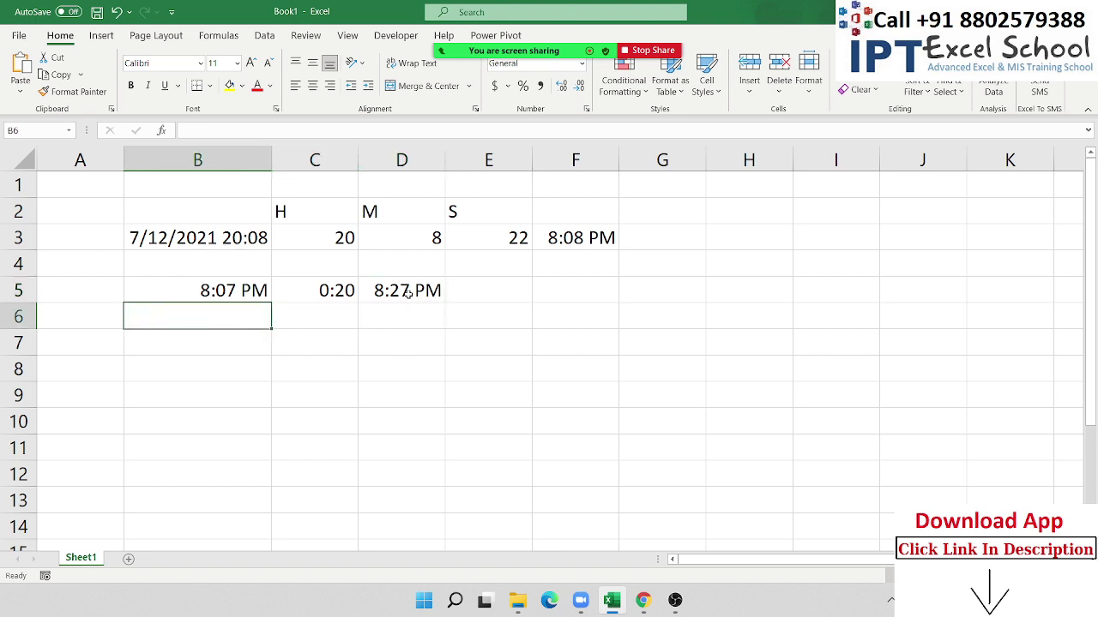
pyautogui.hotkey('ctrl', 'd')
pyautogui.press('Right')
pyautogui.write('20')
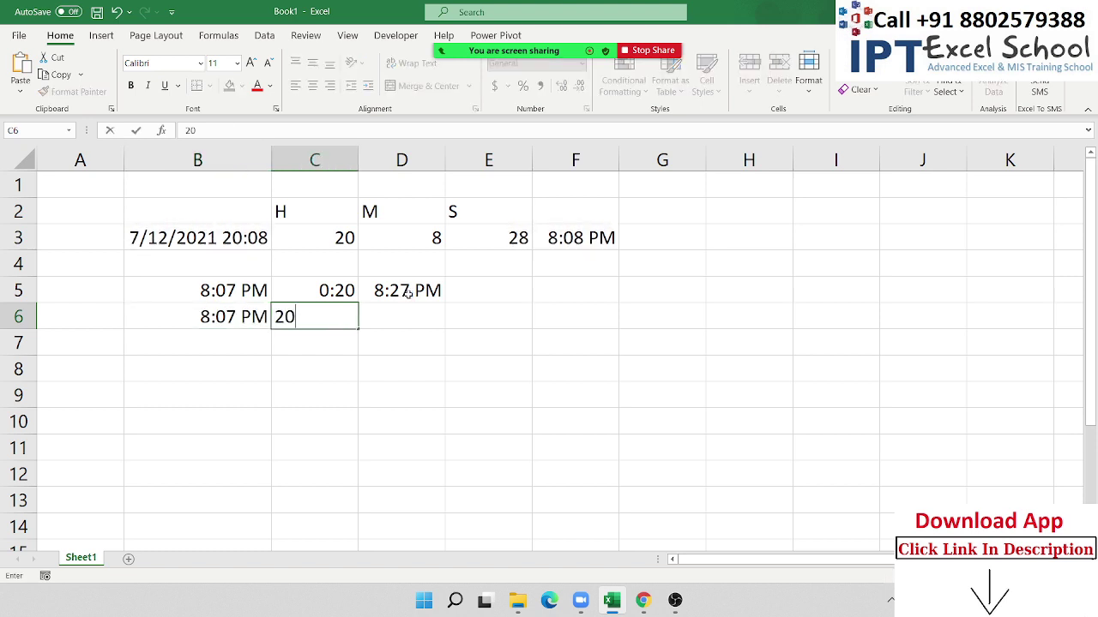
pyautogui.press('Return')
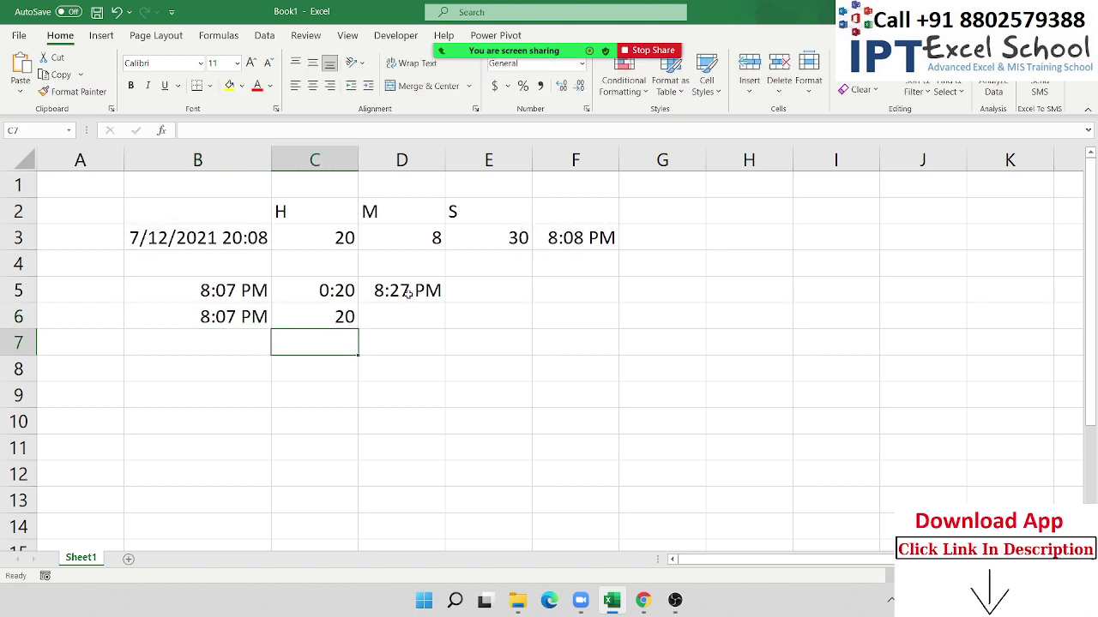
pyautogui.write('1')
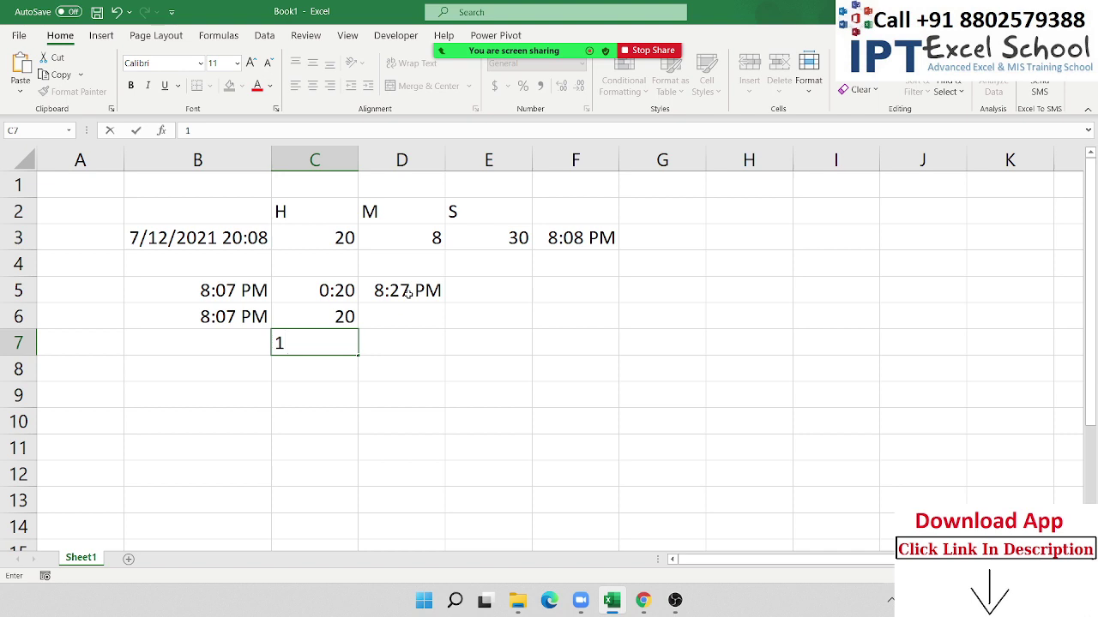
pyautogui.write('=24')
pyautogui.write('H')
pyautogui.press('Return')
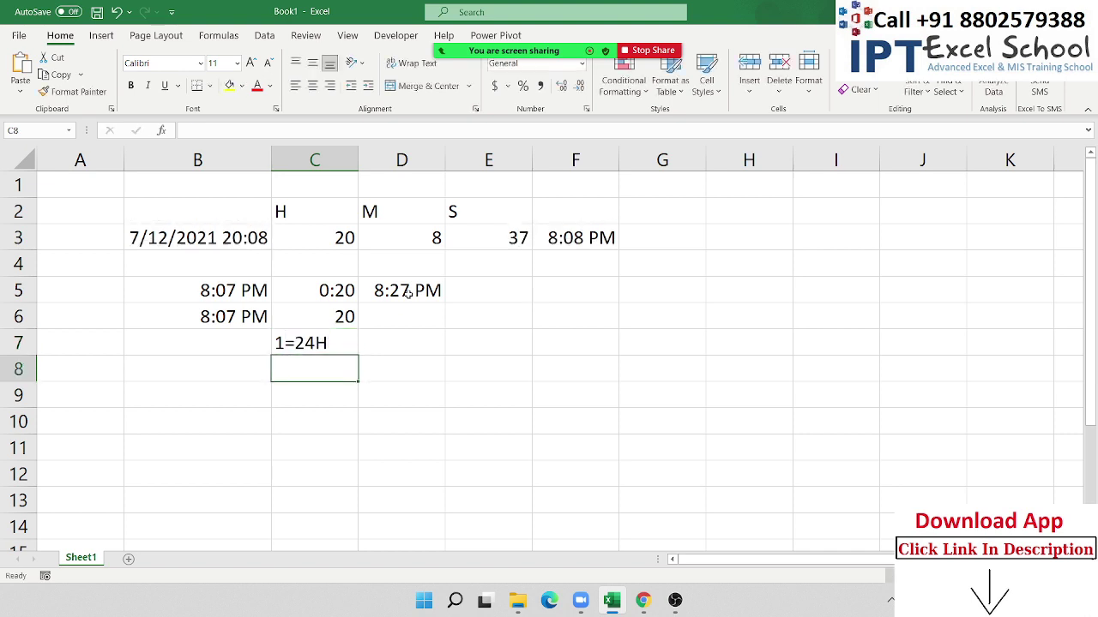
pyautogui.press('Up')
pyautogui.press('Up')
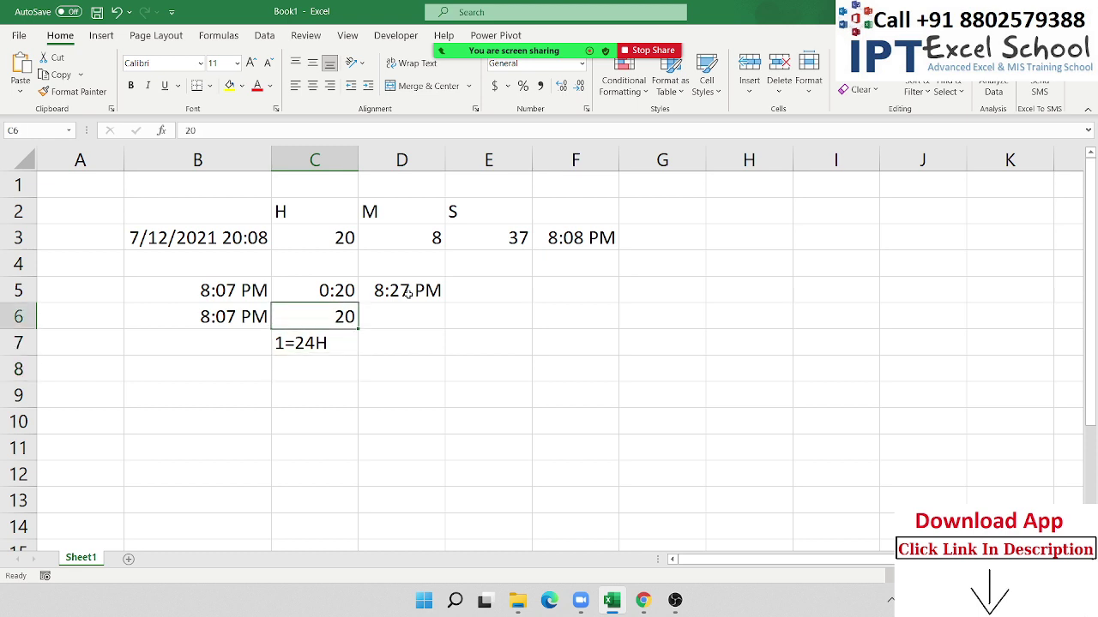
# Step: Enter =B6+TIME(0,20,0) in D6 and compare it with D5's =B5+C5
pyautogui.press('Right')
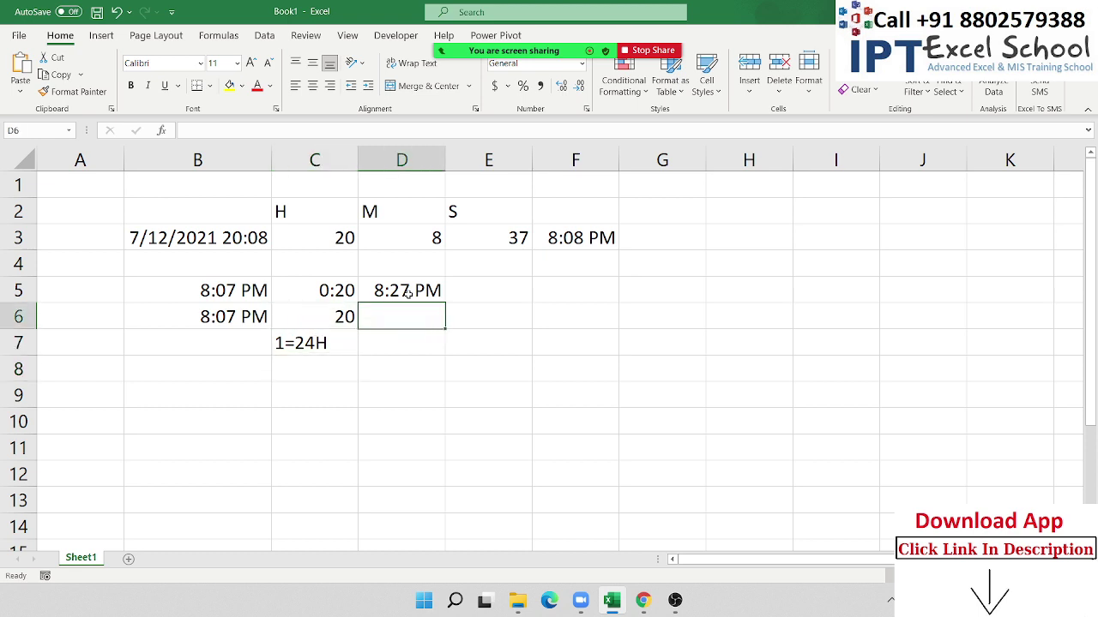
pyautogui.write('=')
pyautogui.press('Left')
pyautogui.press('Left')
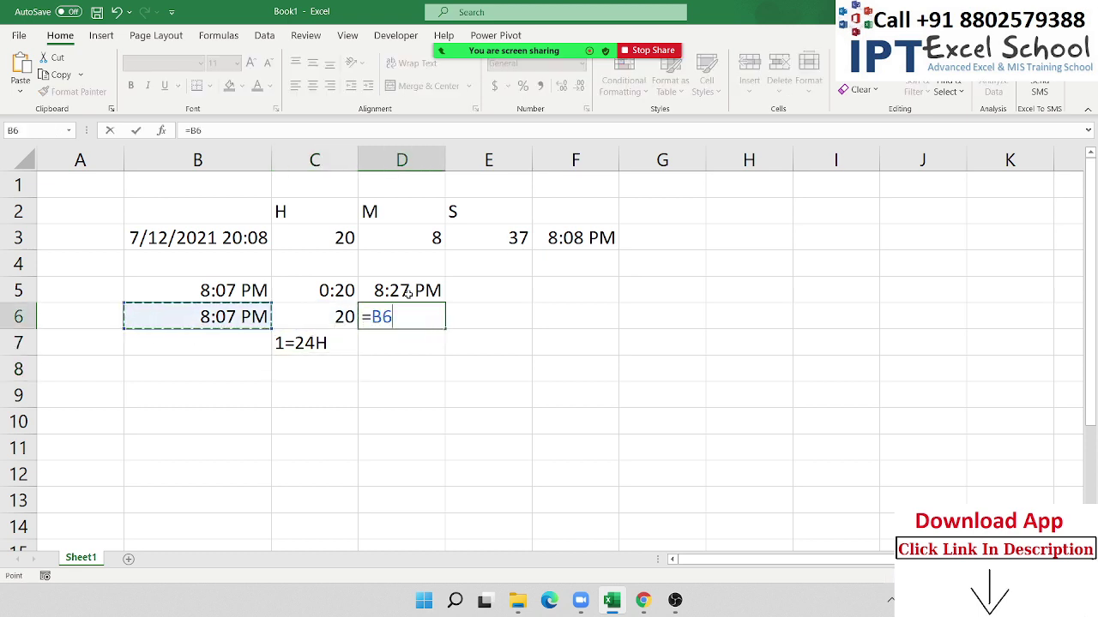
pyautogui.write('+')
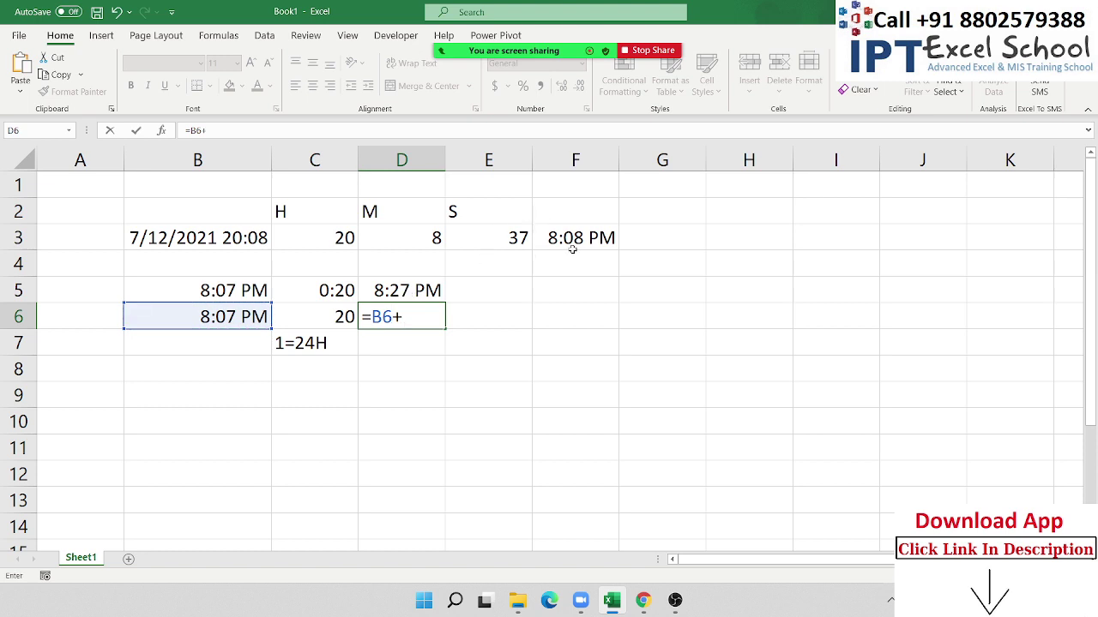
pyautogui.write('time')
pyautogui.press('Tab')
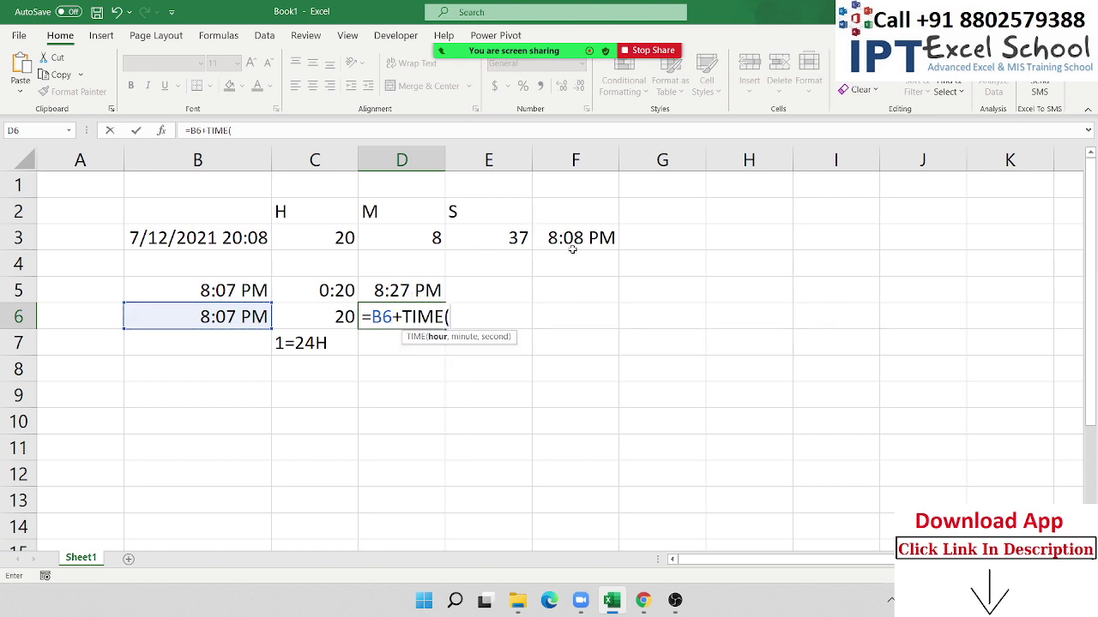
pyautogui.write('0,')
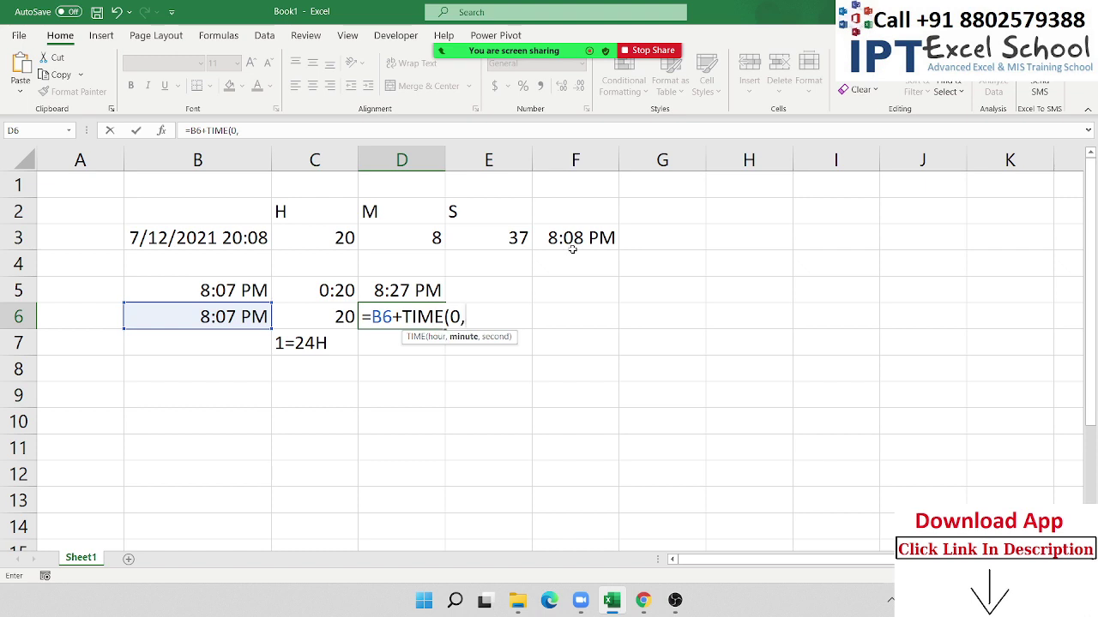
pyautogui.write('20,')
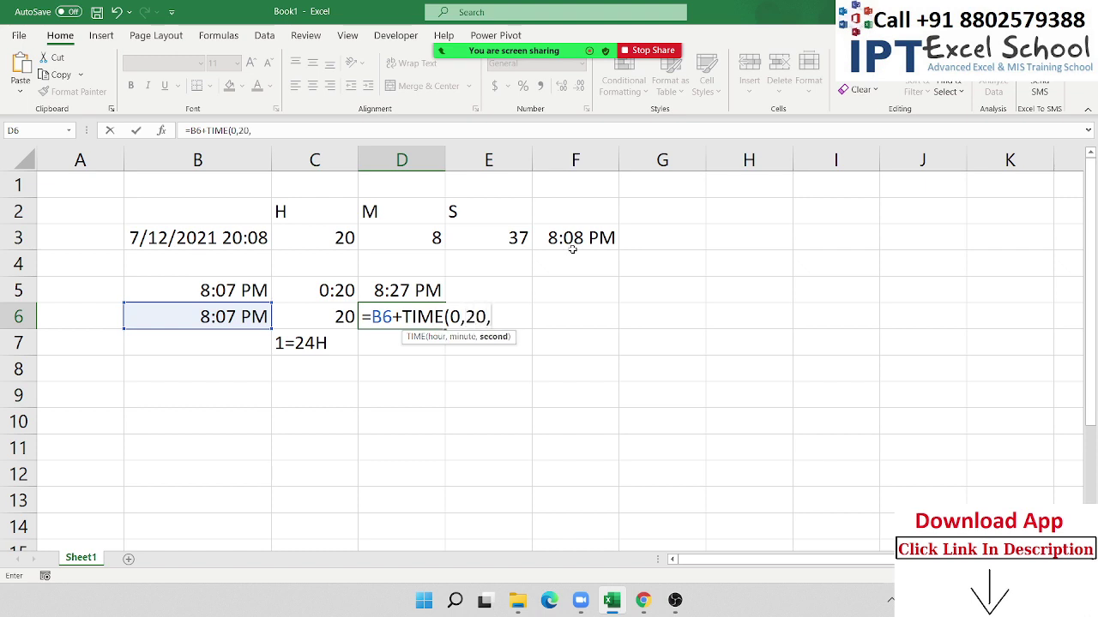
pyautogui.write('0)')
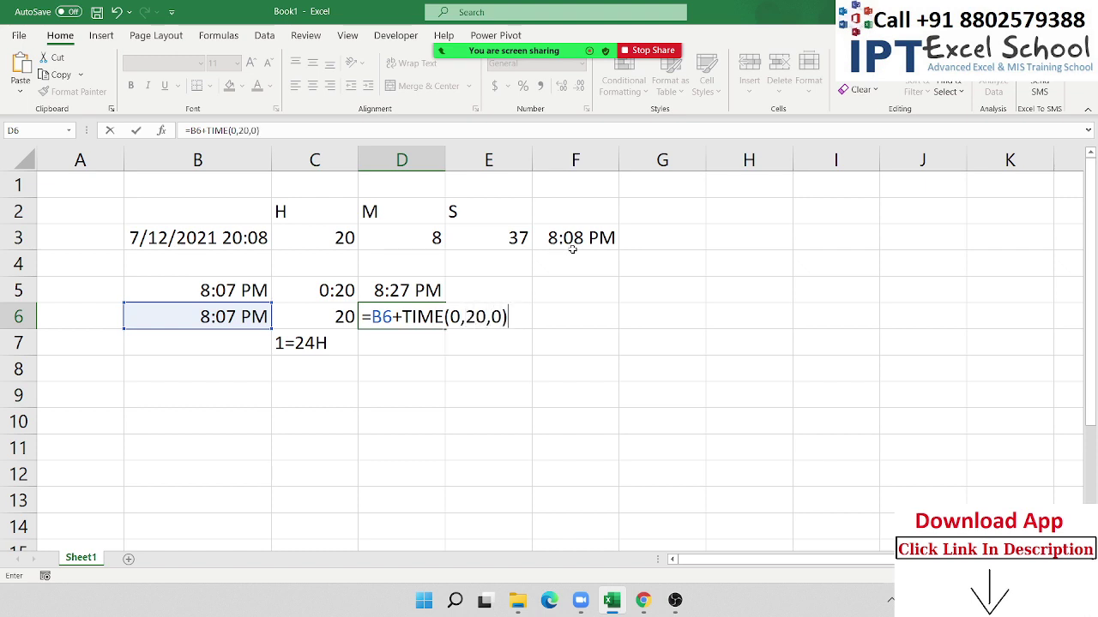
pyautogui.press('Return')
pyautogui.press('Up')
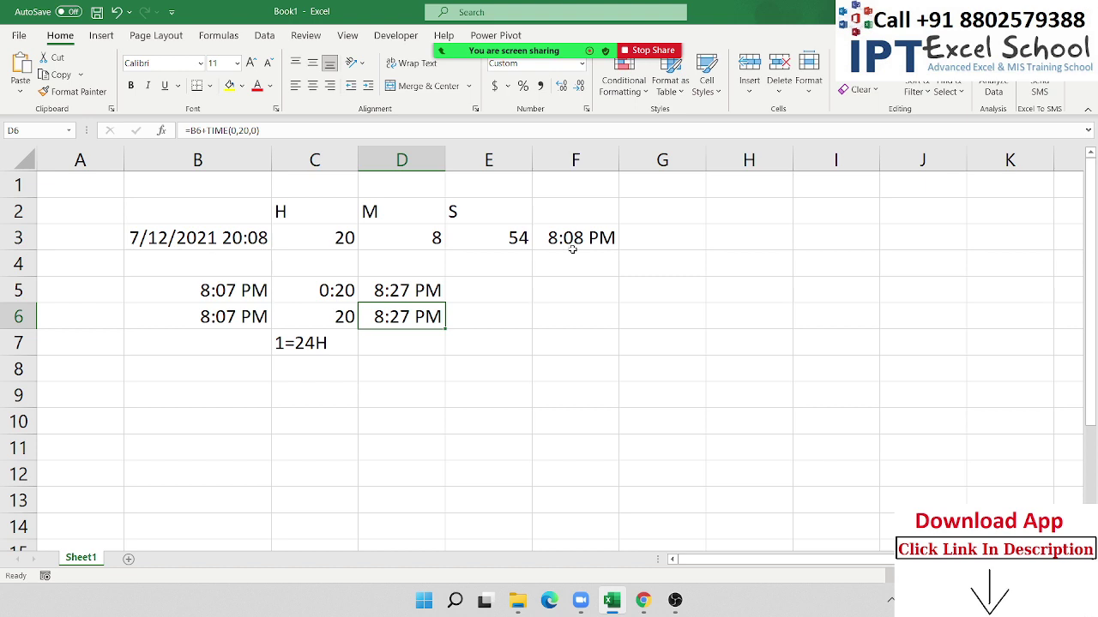
pyautogui.press('Up')
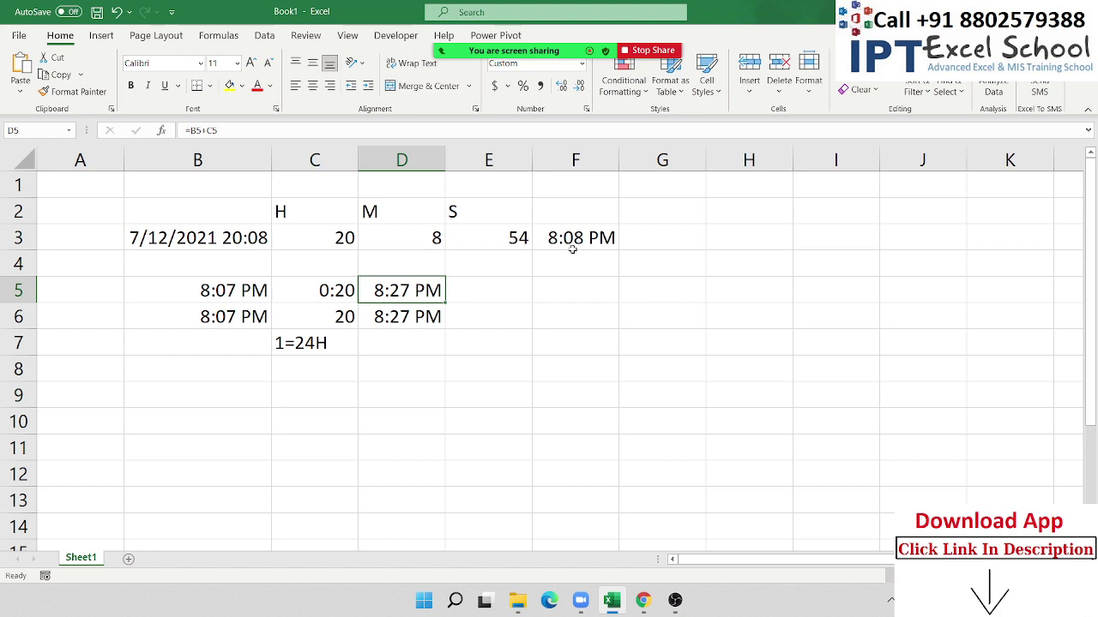
pyautogui.press('Down')
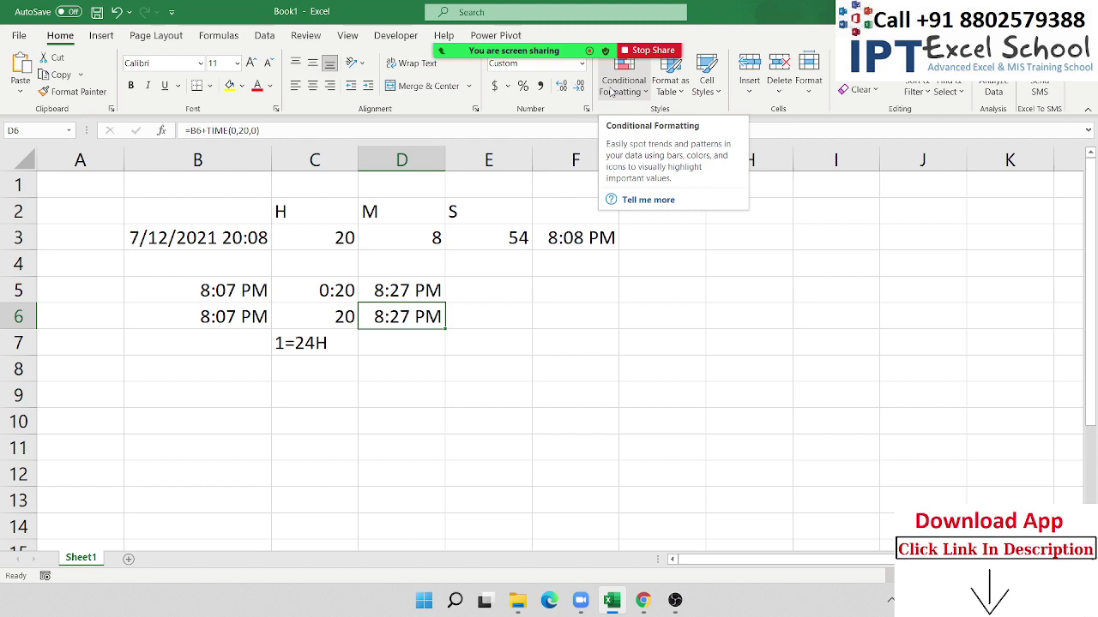
# Step: Enter the times 10:20 in B10 and 20:00 in C10
pyautogui.press('Down')
pyautogui.press('Down')
pyautogui.press('Down')
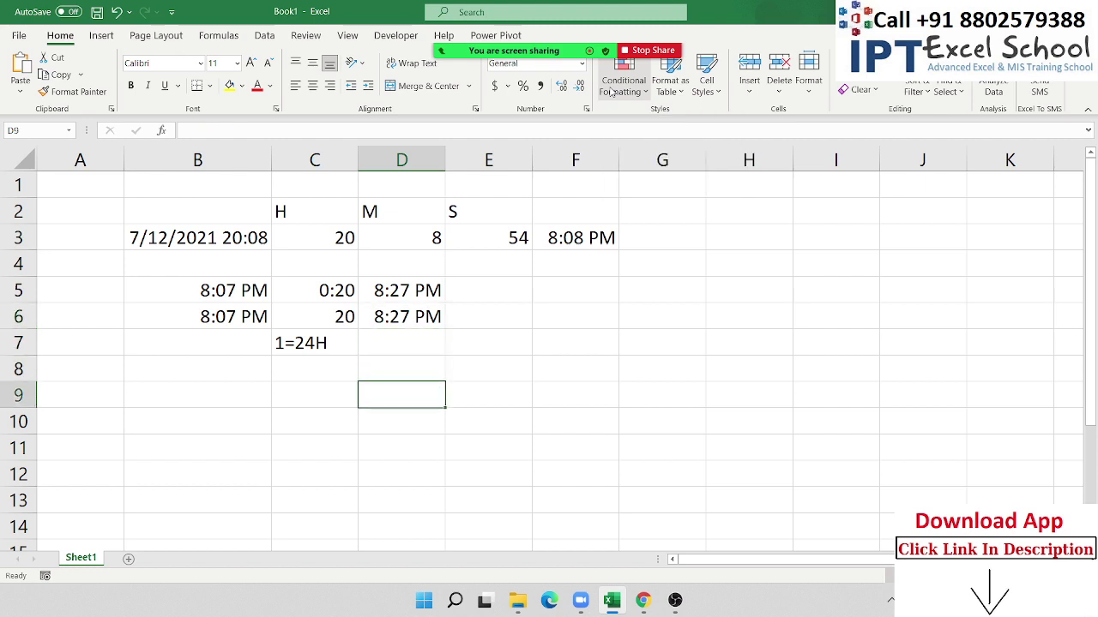
pyautogui.press('Down')
pyautogui.press('Left')
pyautogui.press('Left')
pyautogui.write('10:')
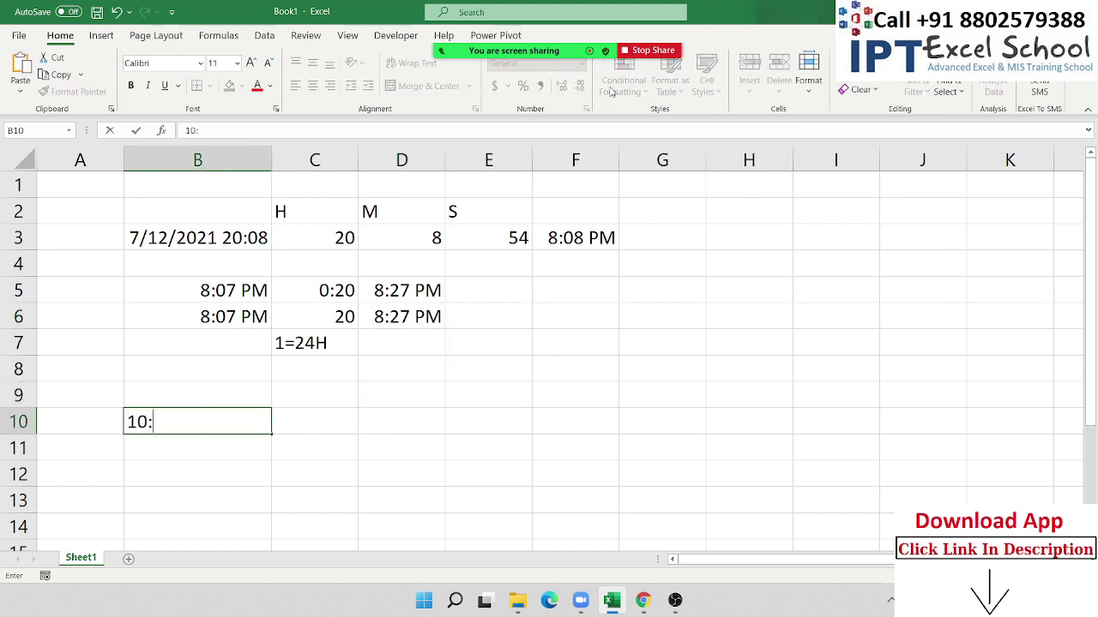
pyautogui.write('20')
pyautogui.press('Tab')
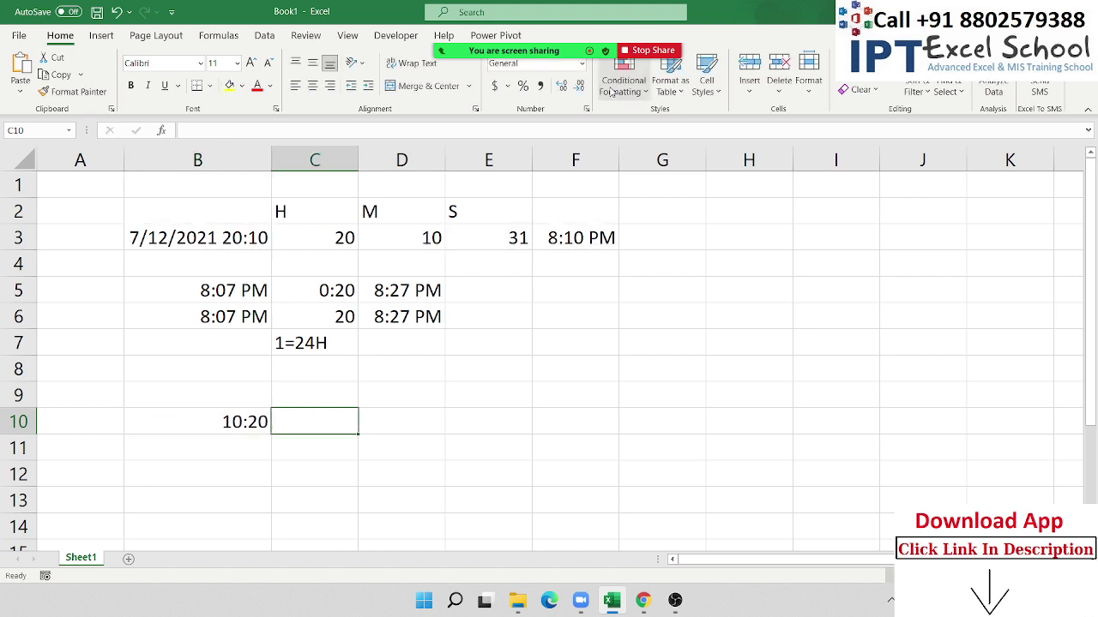
pyautogui.write('2')
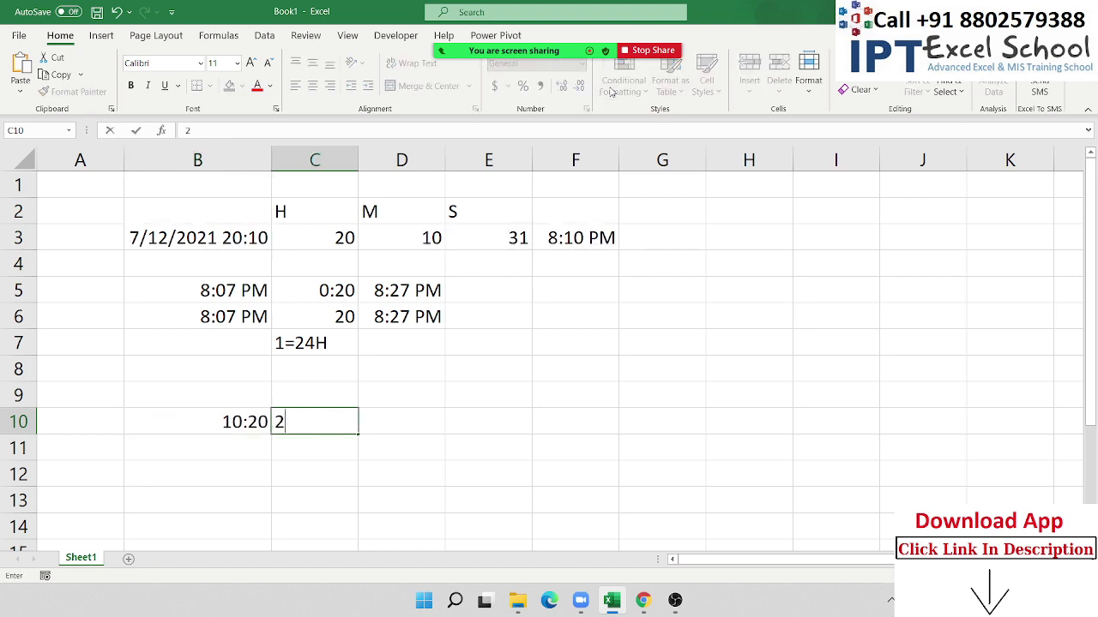
pyautogui.write('0:')
pyautogui.write('00')
pyautogui.press('Return')
# Step: Enter =C10-B10 in D10 to get the 9:40 elapsed time
pyautogui.press('Up')
pyautogui.press('Up')
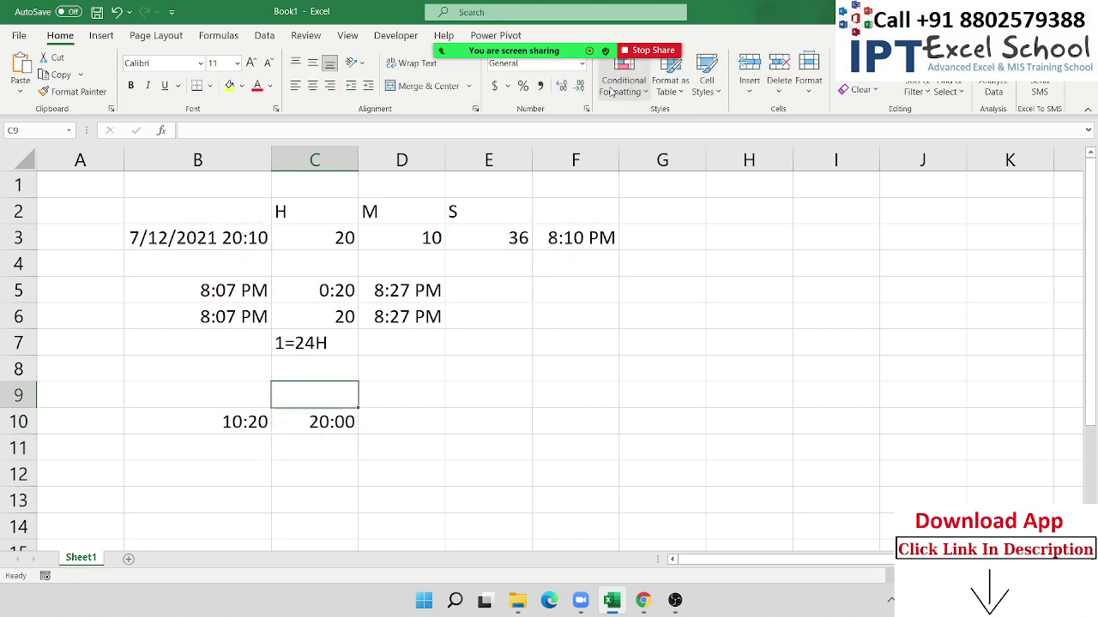
pyautogui.press('Right')
pyautogui.press('Down')
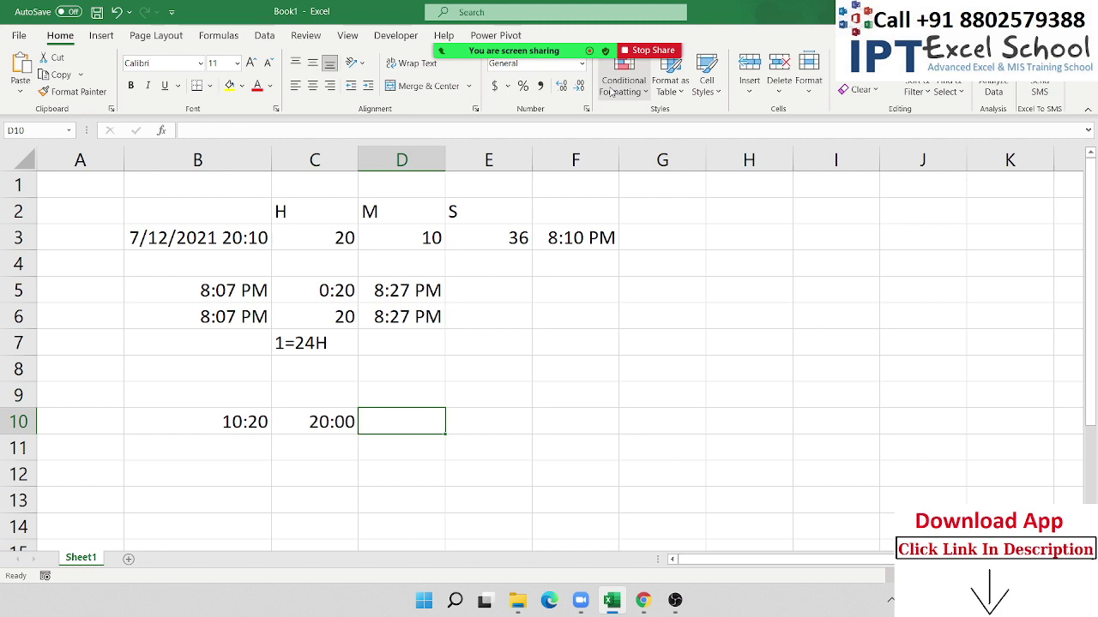
pyautogui.write('=')
pyautogui.press('Left')
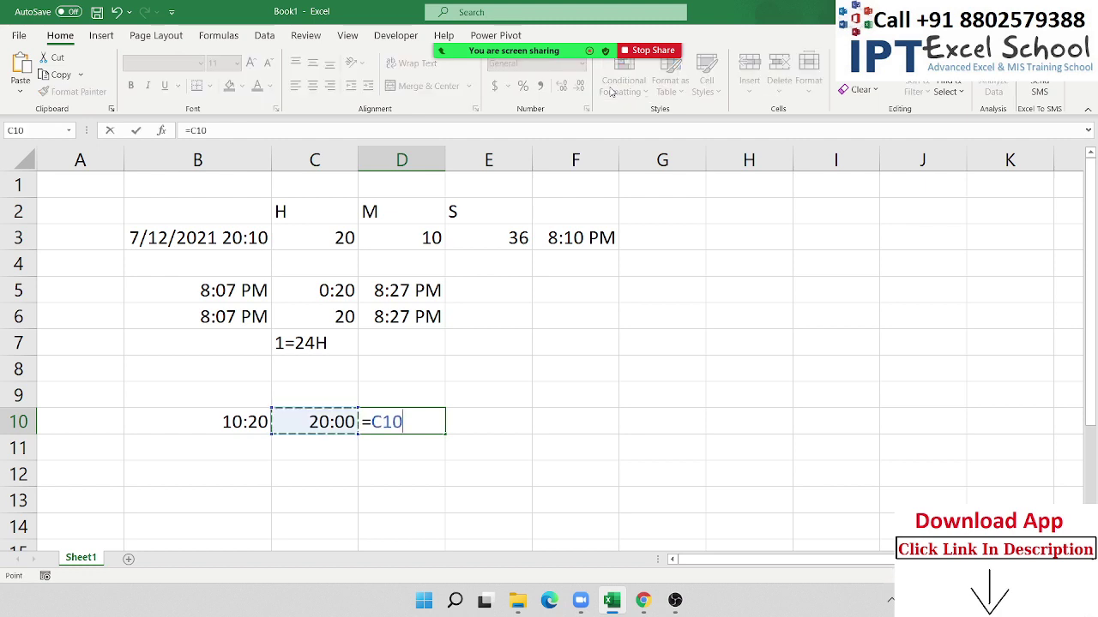
pyautogui.write('-')
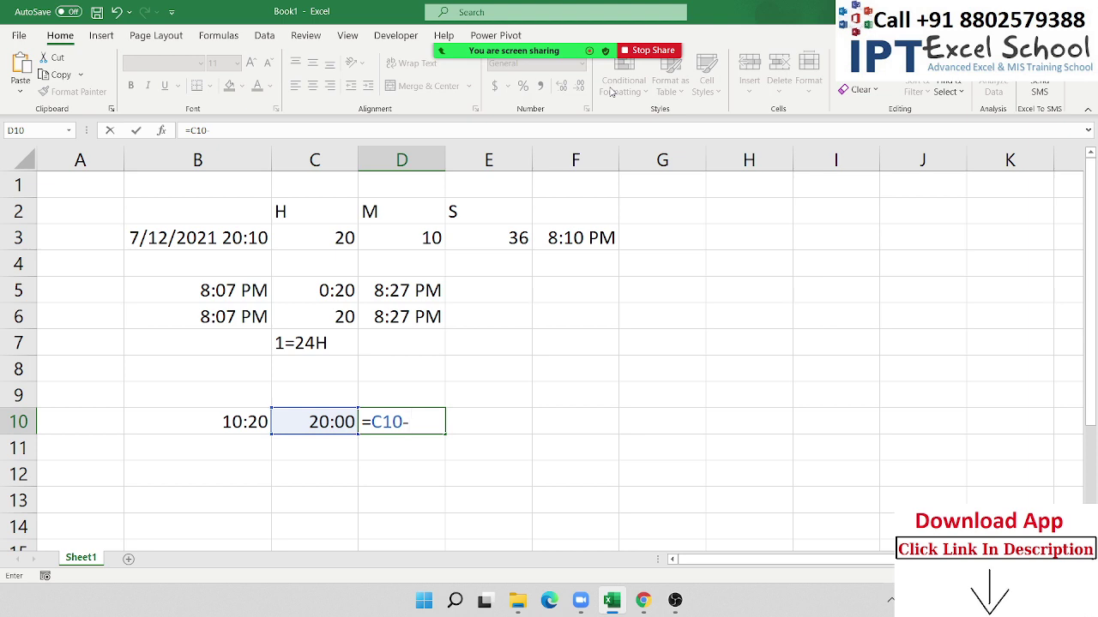
pyautogui.press('Left')
pyautogui.press('Left')
pyautogui.press('Return')
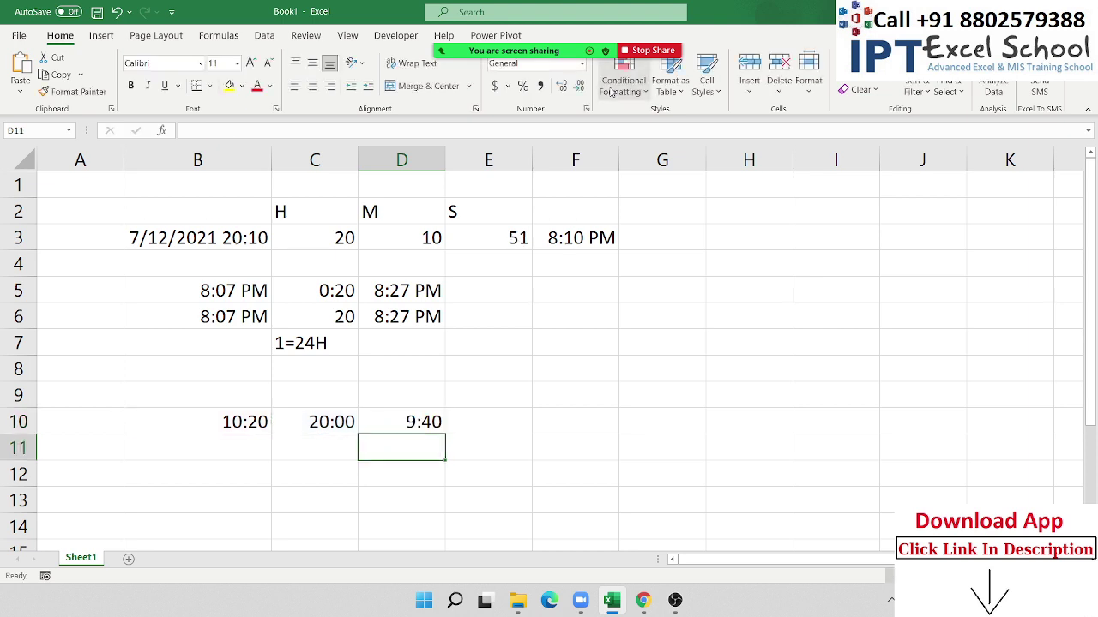
pyautogui.press('Up')
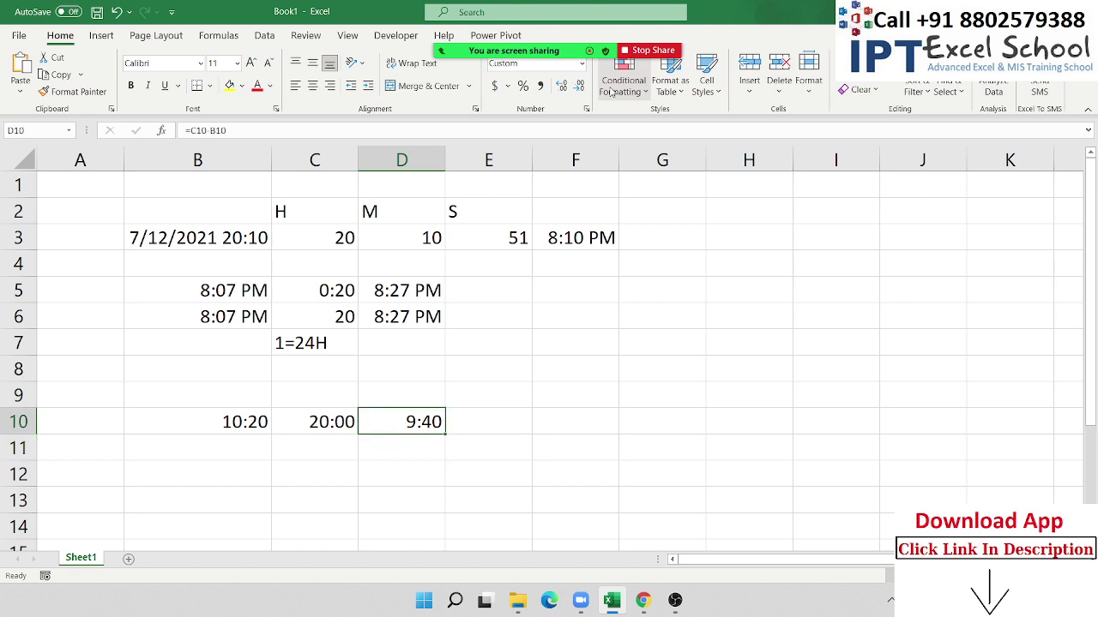
pyautogui.press('Down')
pyautogui.press('Down')
# Step: Enter the time 14:00 in B12 and 3:00 in C12
pyautogui.press('Left')
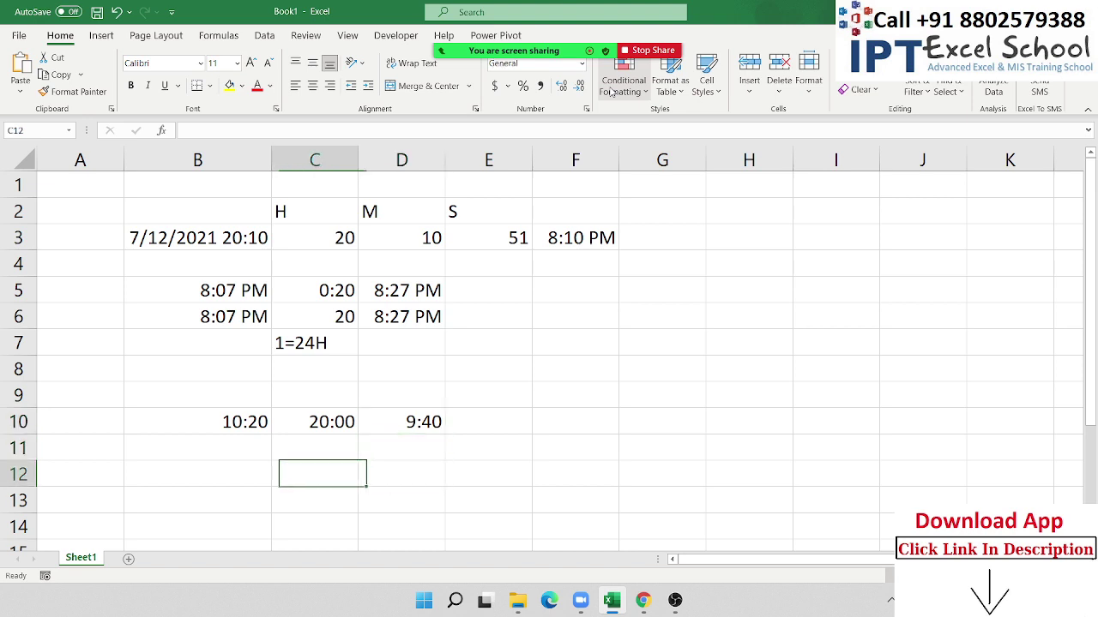
pyautogui.press('Left')
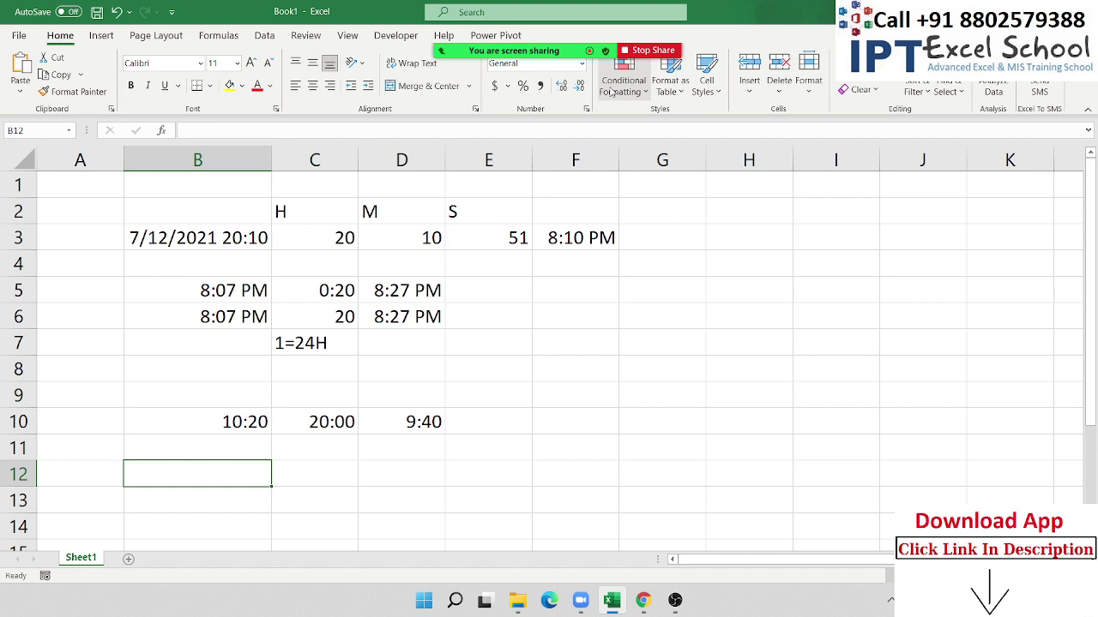
pyautogui.write('14')
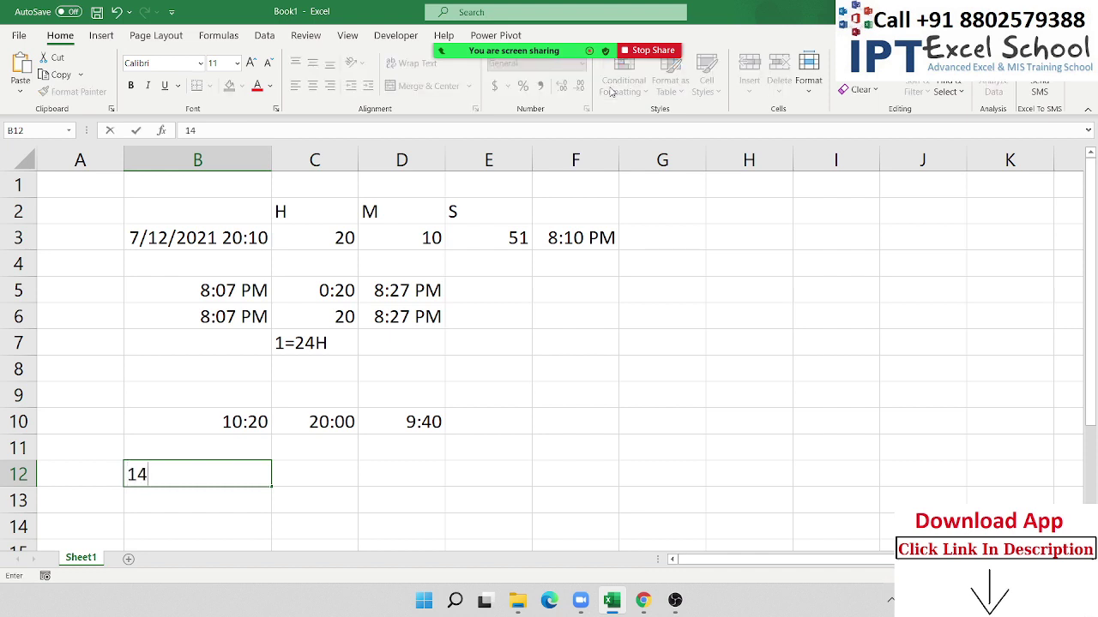
pyautogui.write(':00')
pyautogui.press('Return')
pyautogui.press('Right')
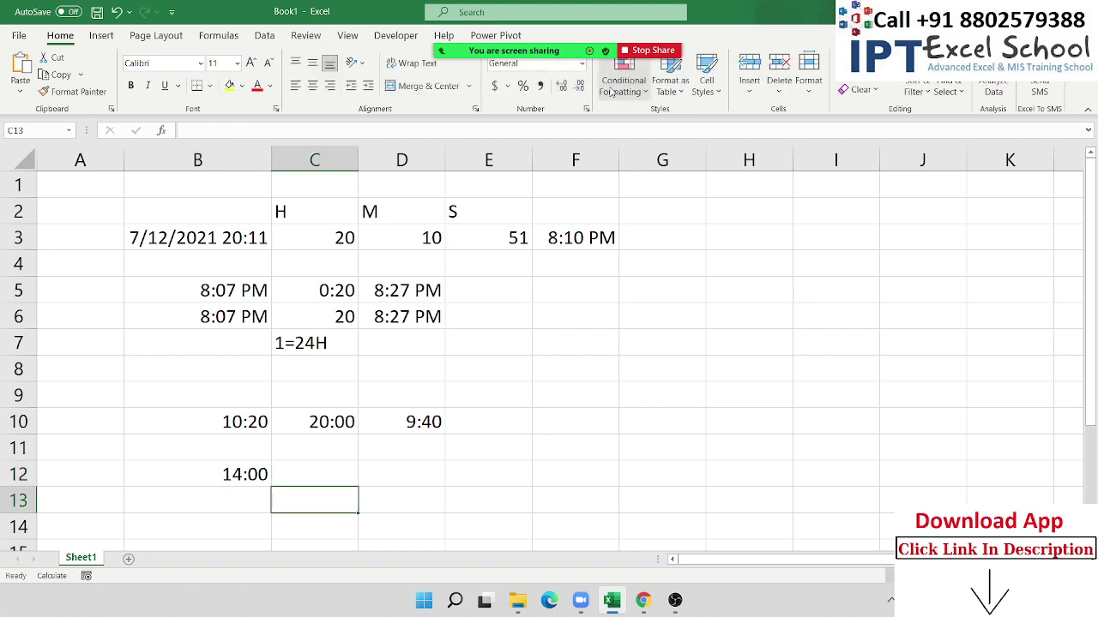
pyautogui.press('Up')
pyautogui.write('3:')
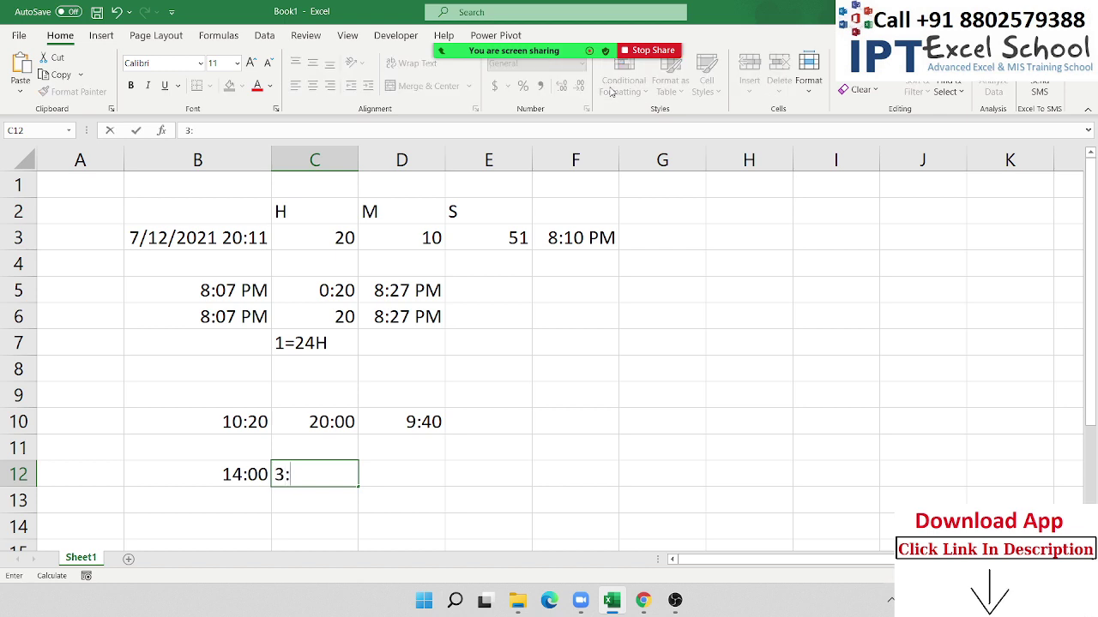
pyautogui.write('00')
pyautogui.press('Return')
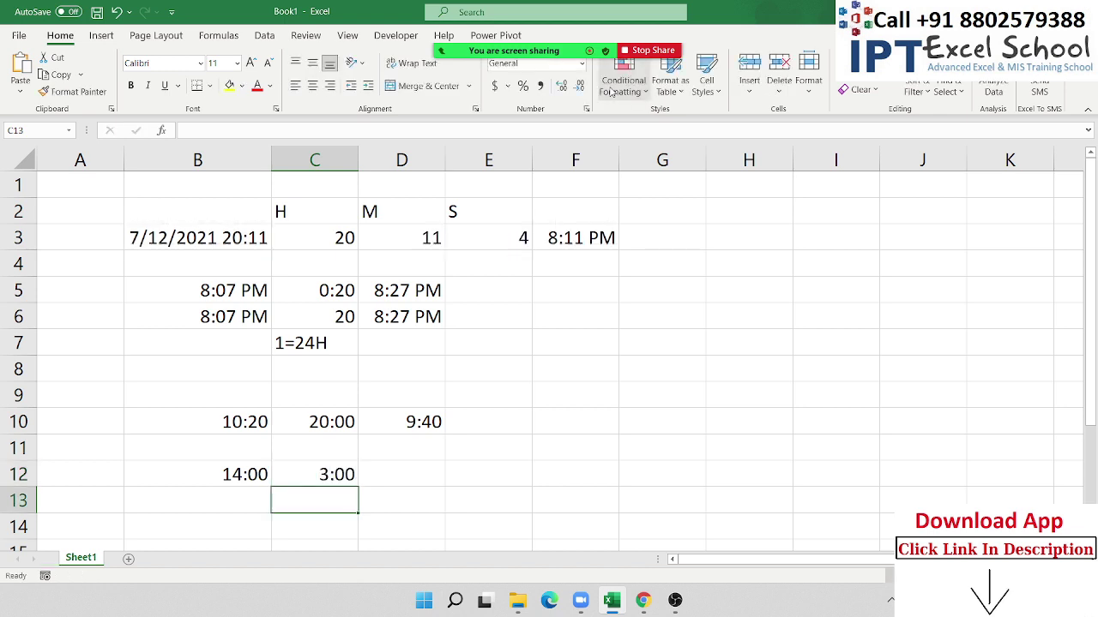
# Step: Select B12:C12 and delete both times, leaving B12 active
pyautogui.press('Up')
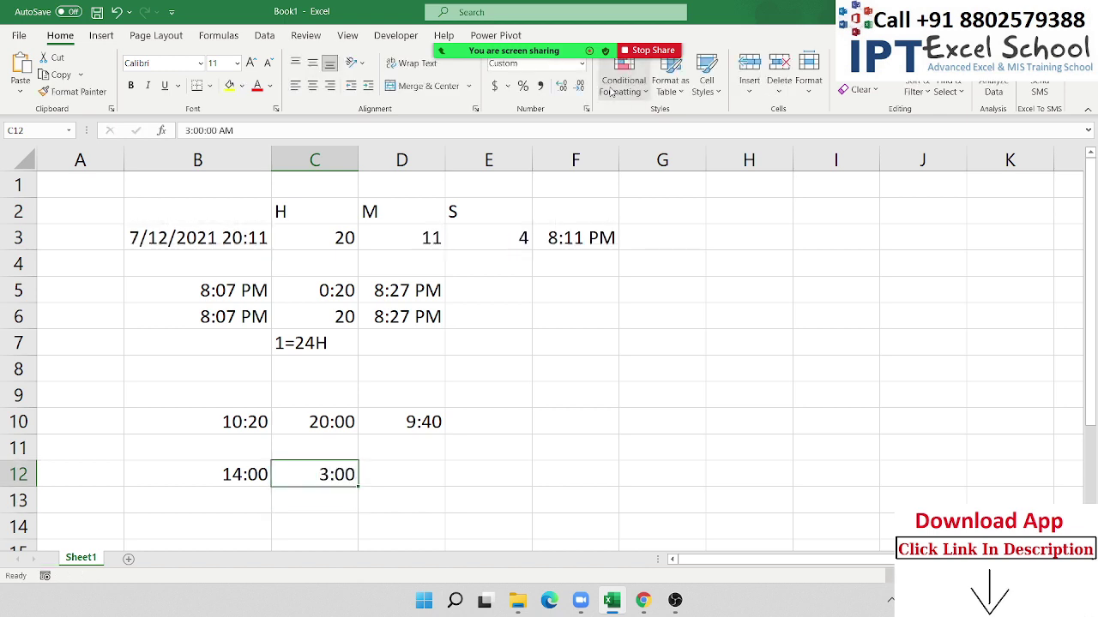
pyautogui.press('Right')
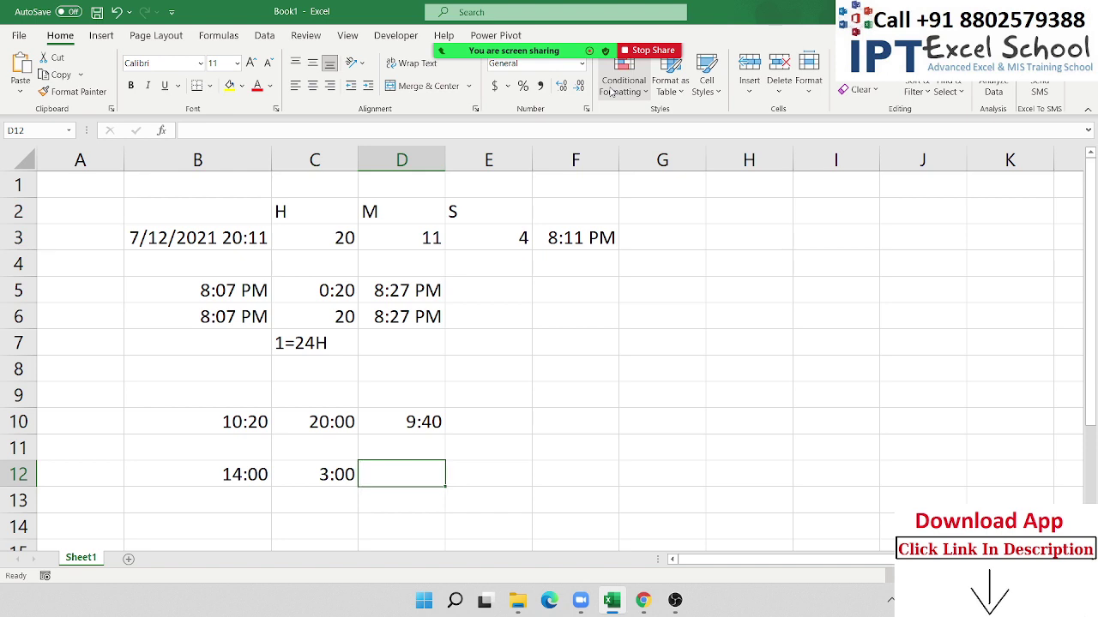
pyautogui.press('Left')
pyautogui.press('Left')
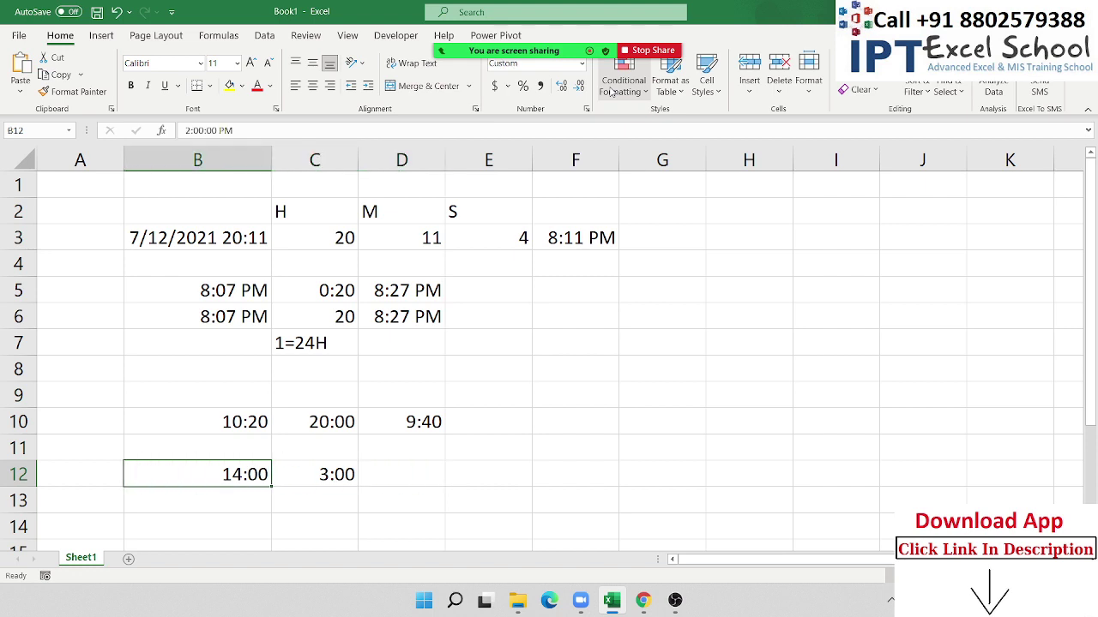
pyautogui.hotkey('shift', 'Right')
pyautogui.press('Delete')
pyautogui.hotkey('shift', 'Left')
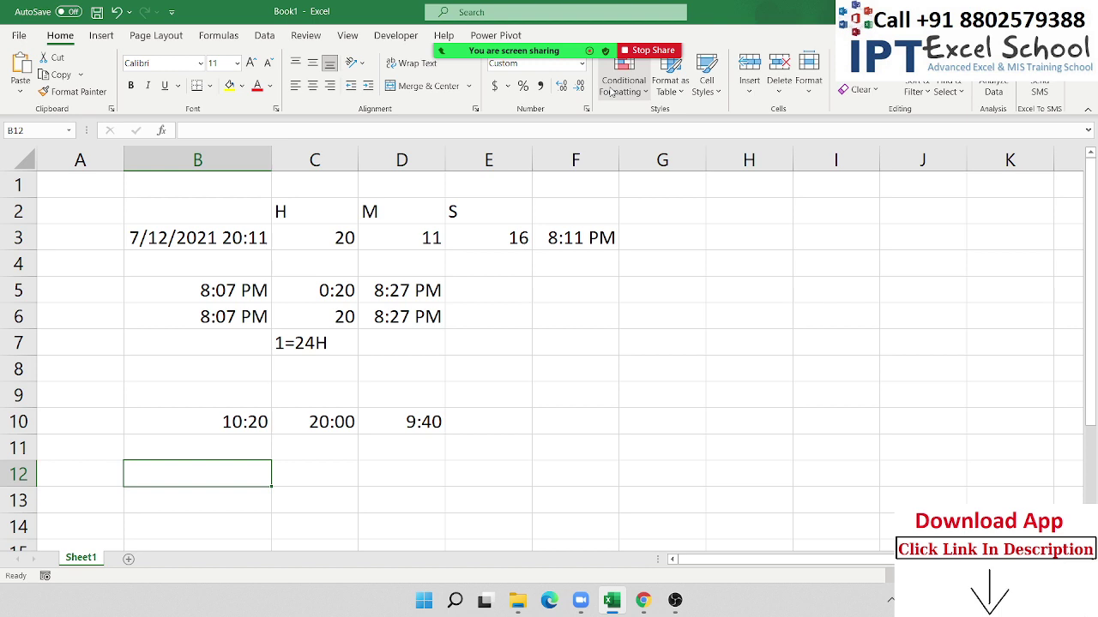
# Step: Enter 7/12 14:00 in B12 and 7/13 03:00 in C12
pyautogui.write('7/12 ')
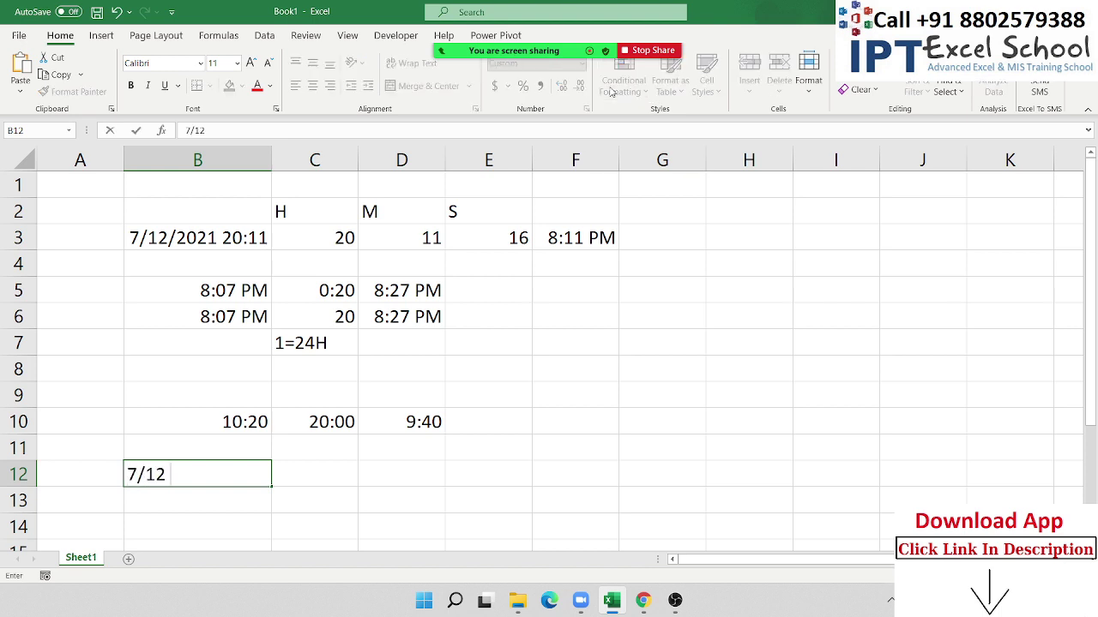
pyautogui.write('14"')
pyautogui.press('BackSpace')
pyautogui.write(':00')
pyautogui.press('Tab')
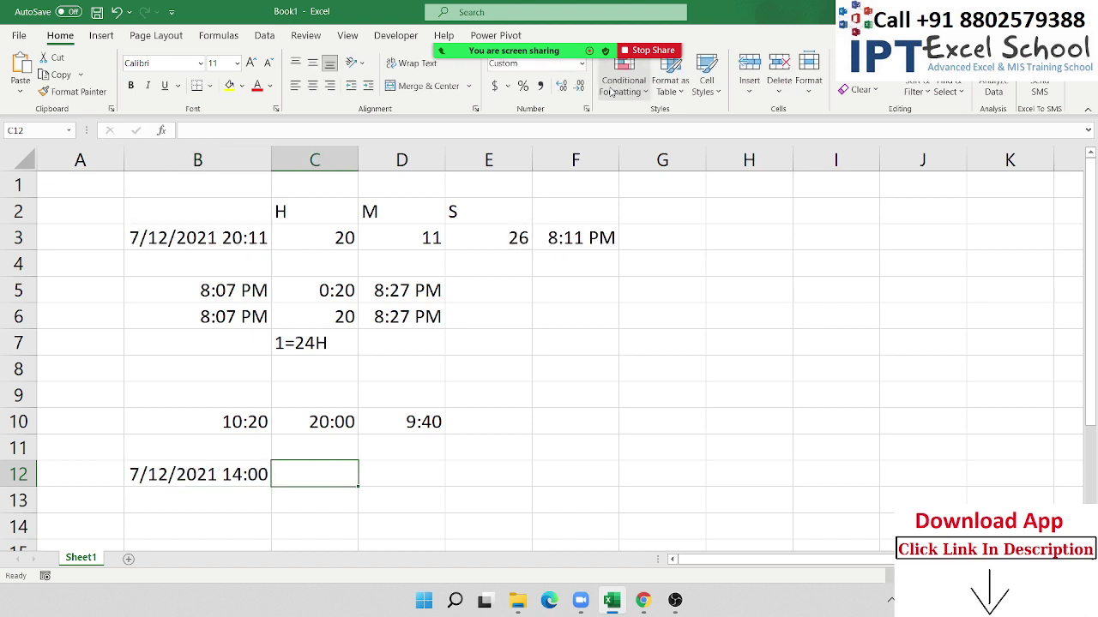
pyautogui.write('7/13')
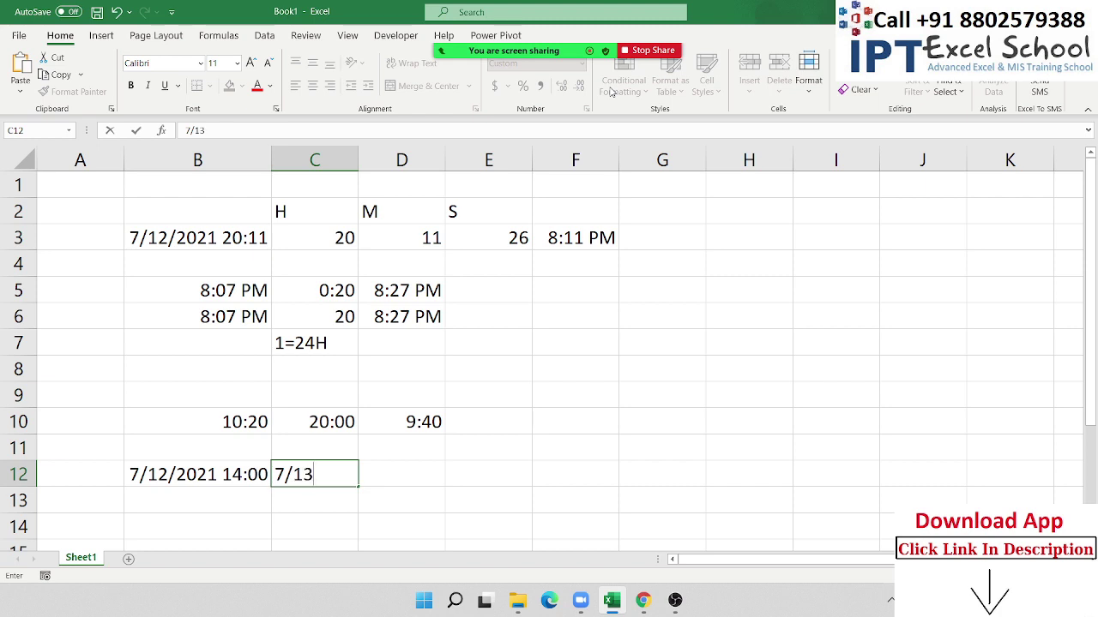
pyautogui.write(' 0')
pyautogui.write('3')
pyautogui.write(':00')
pyautogui.press('Return')
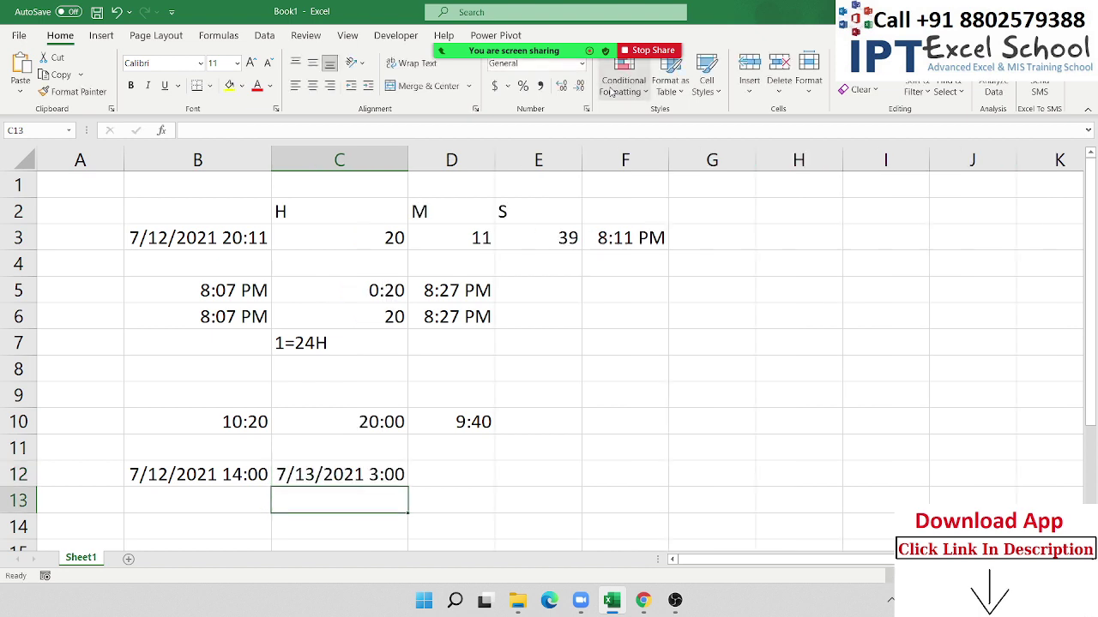
# Step: Subtract the date-times with =C12-B12 in D12, returning 0.54167
pyautogui.press('Up')
pyautogui.press('Right')
pyautogui.write('=')
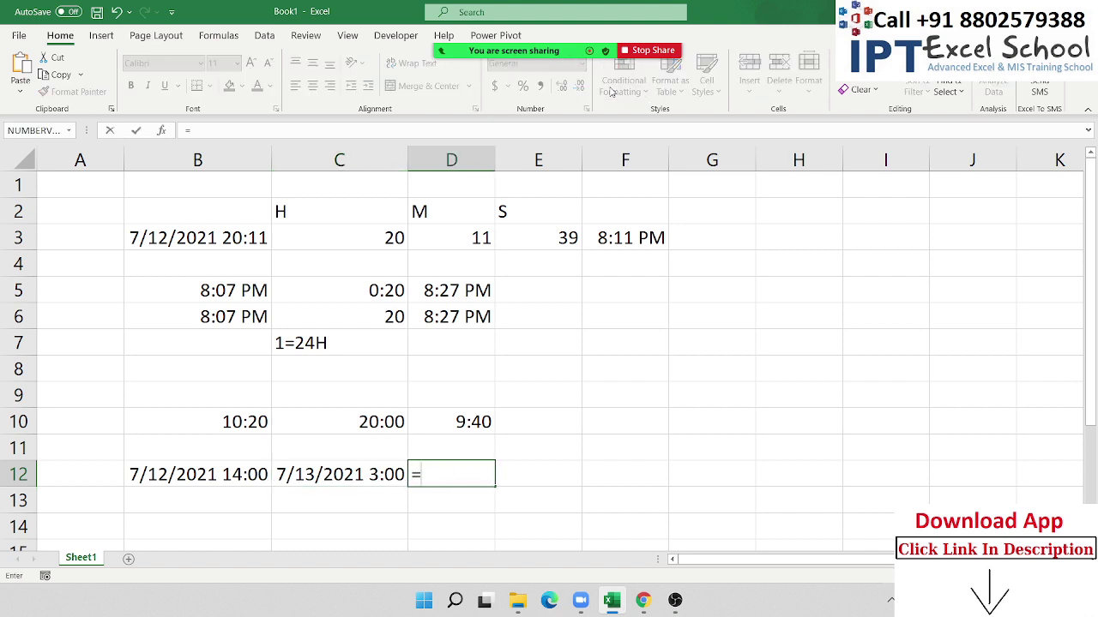
pyautogui.press('Left')
pyautogui.write('-')
pyautogui.press('Left')
pyautogui.press('Left')
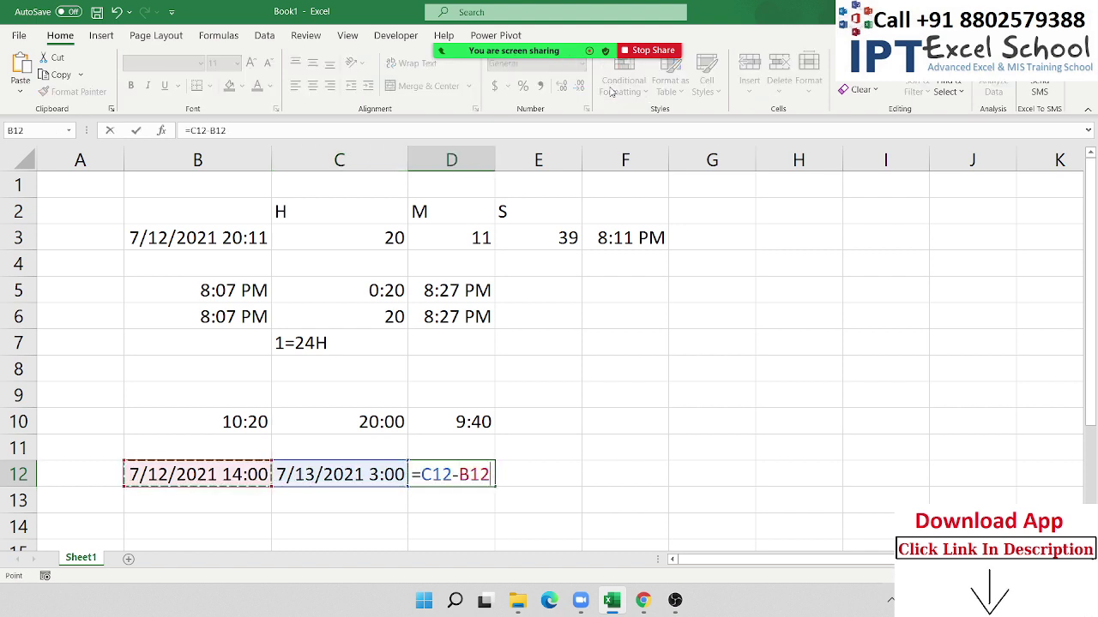
pyautogui.press('Return')
pyautogui.press('Up')
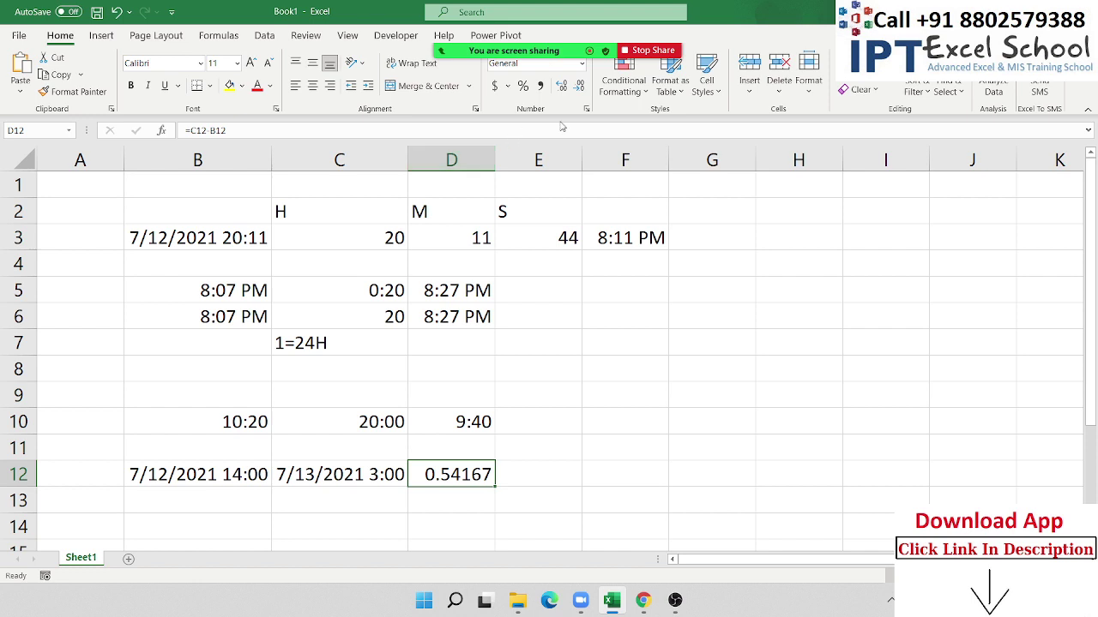
# Step: Apply the 37:30:55 elapsed-time format to D12 so it reads 13:00:00
pyautogui.click(587, 108)
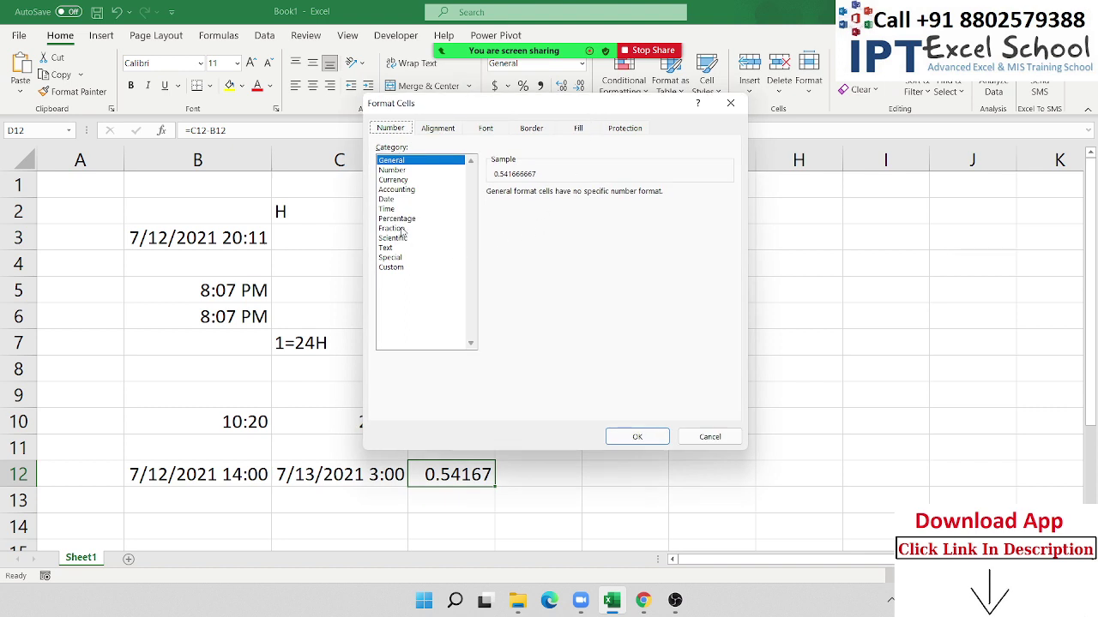
pyautogui.click(397, 210)
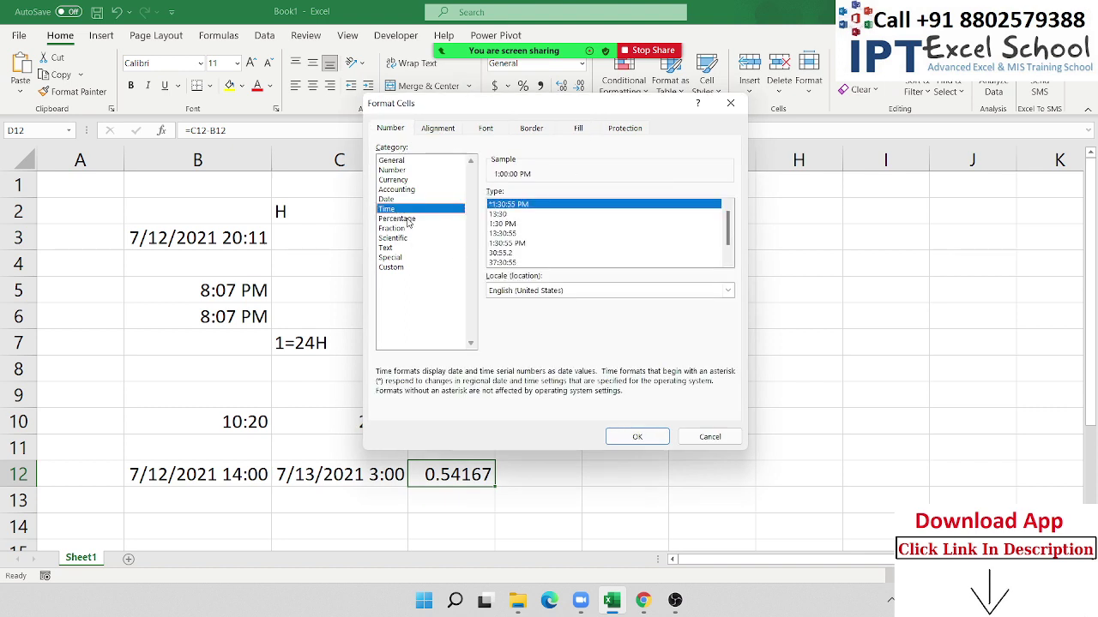
pyautogui.click(504, 263)
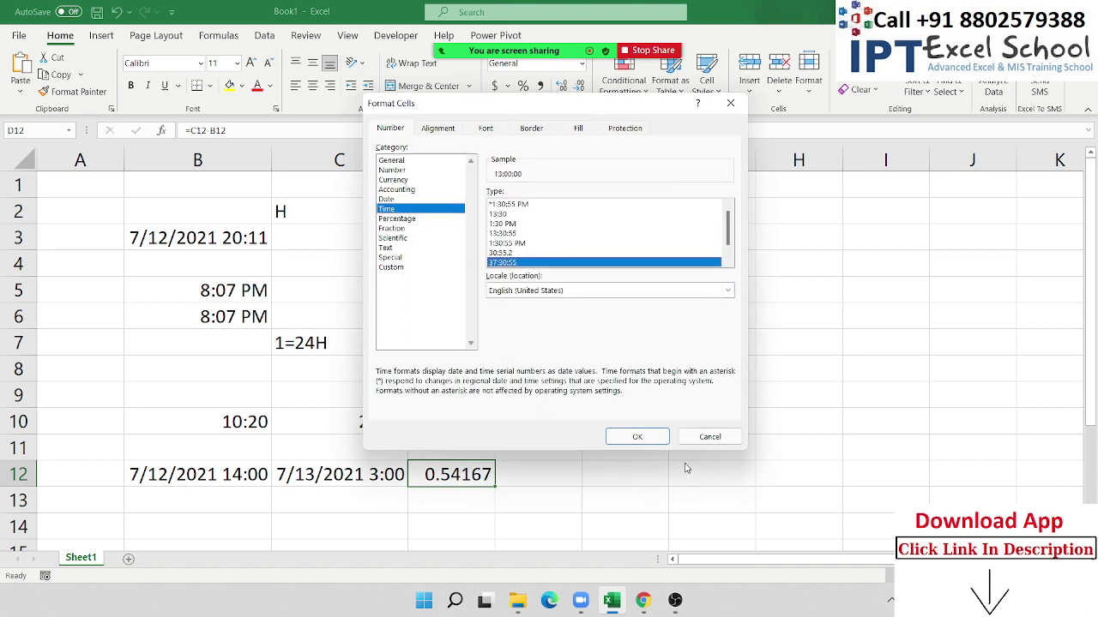
pyautogui.click(635, 438)
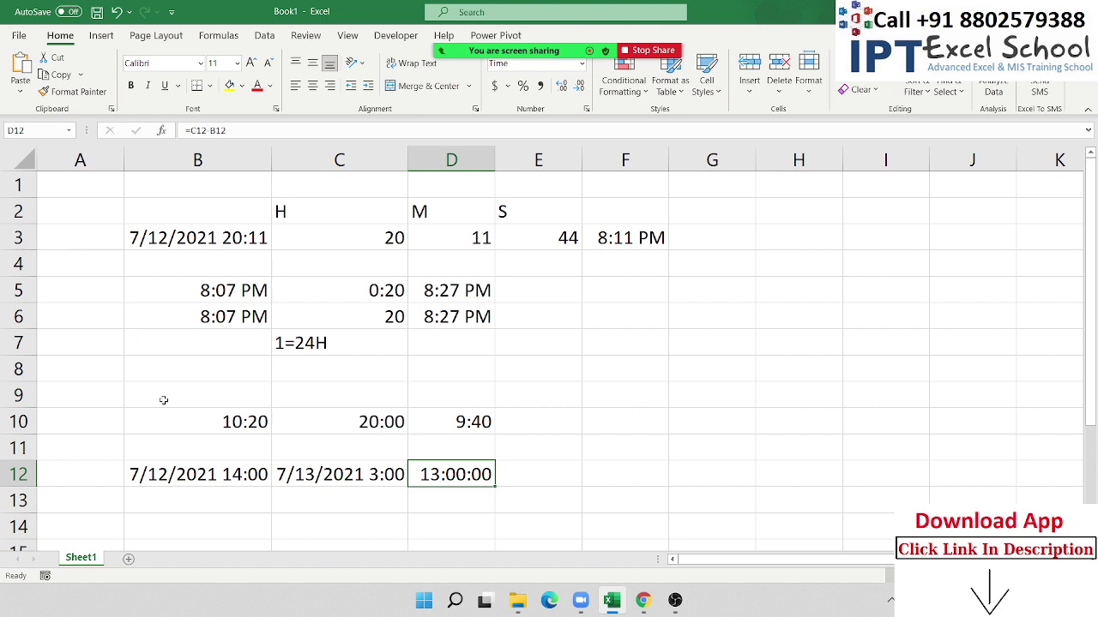
pyautogui.moveTo(422, 321); pyautogui.dragTo(254, 316)
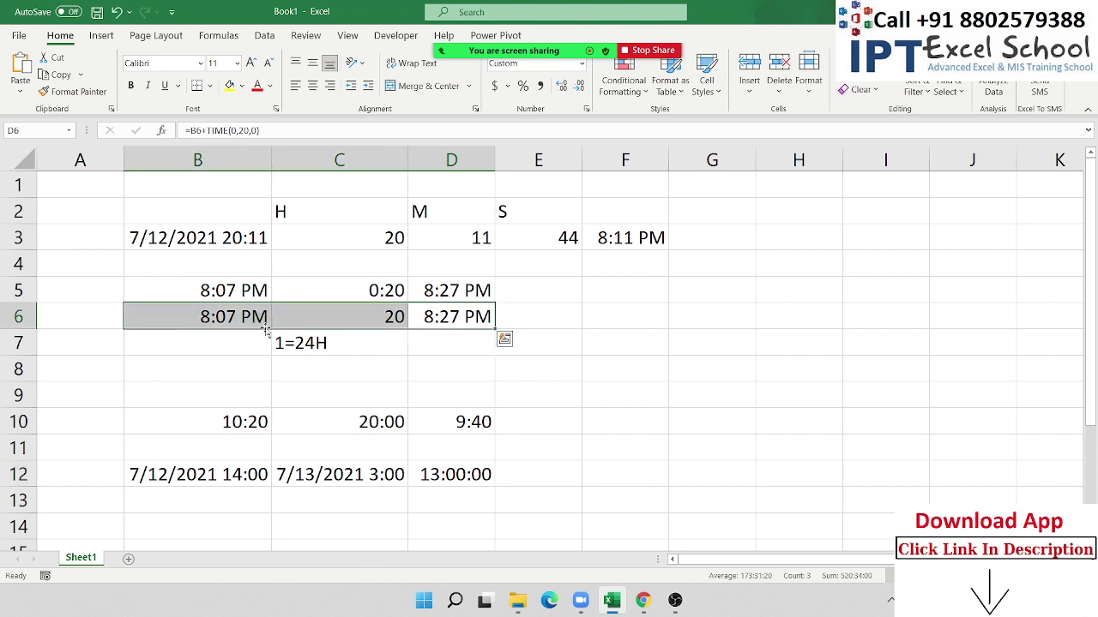
# Step: Browse the Formulas Date & Time function list with B16 selected
pyautogui.scroll(-3, 250, 360)
pyautogui.click(192, 331)
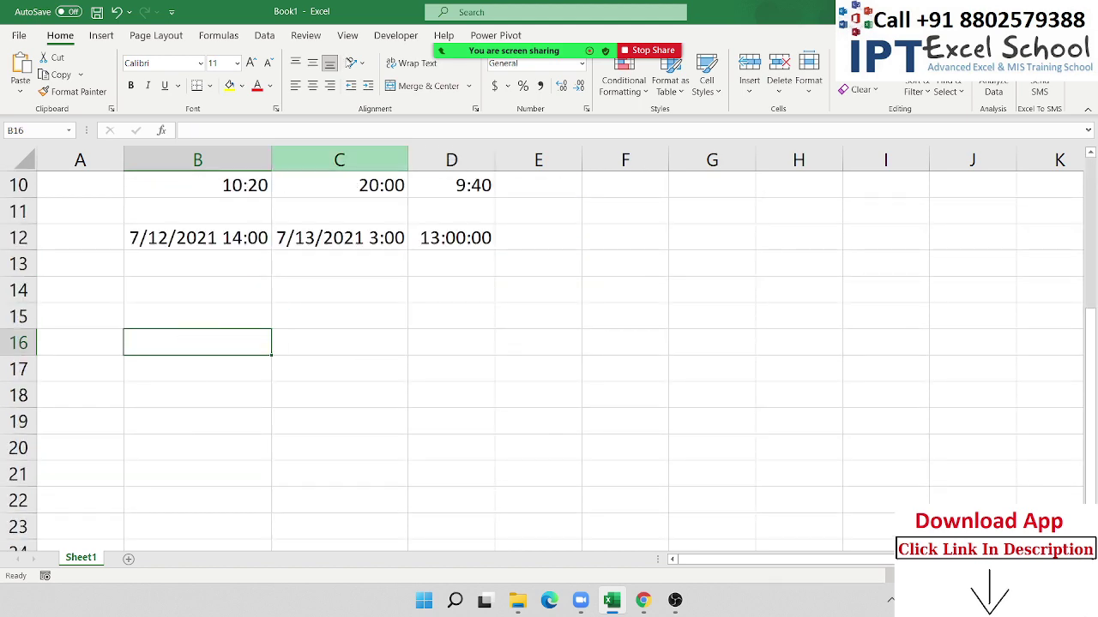
pyautogui.click(222, 38)
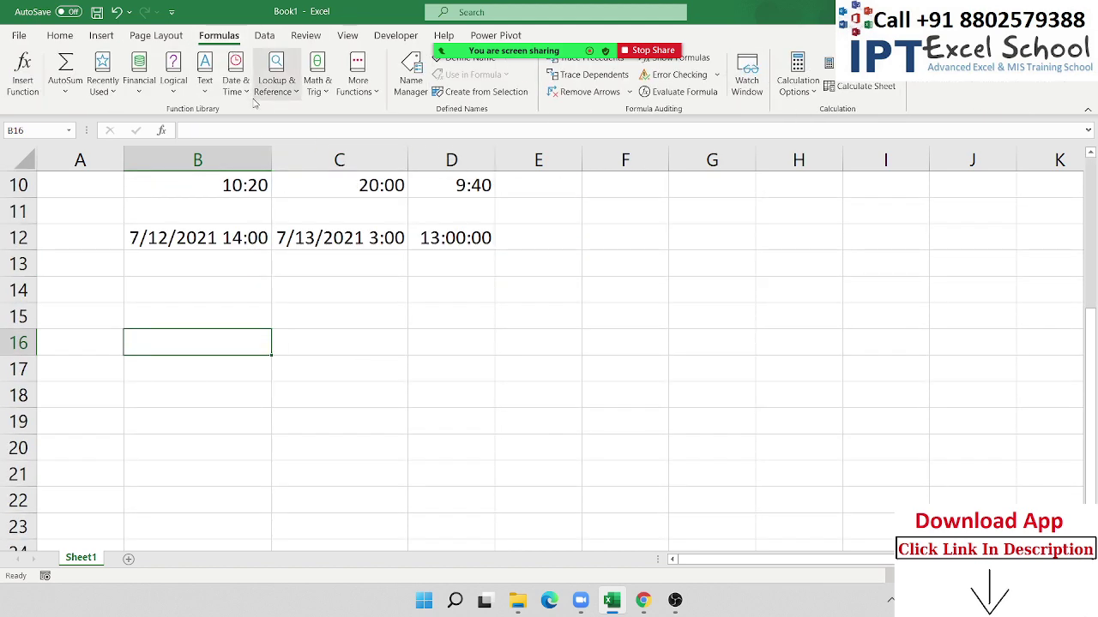
pyautogui.click(235, 90)
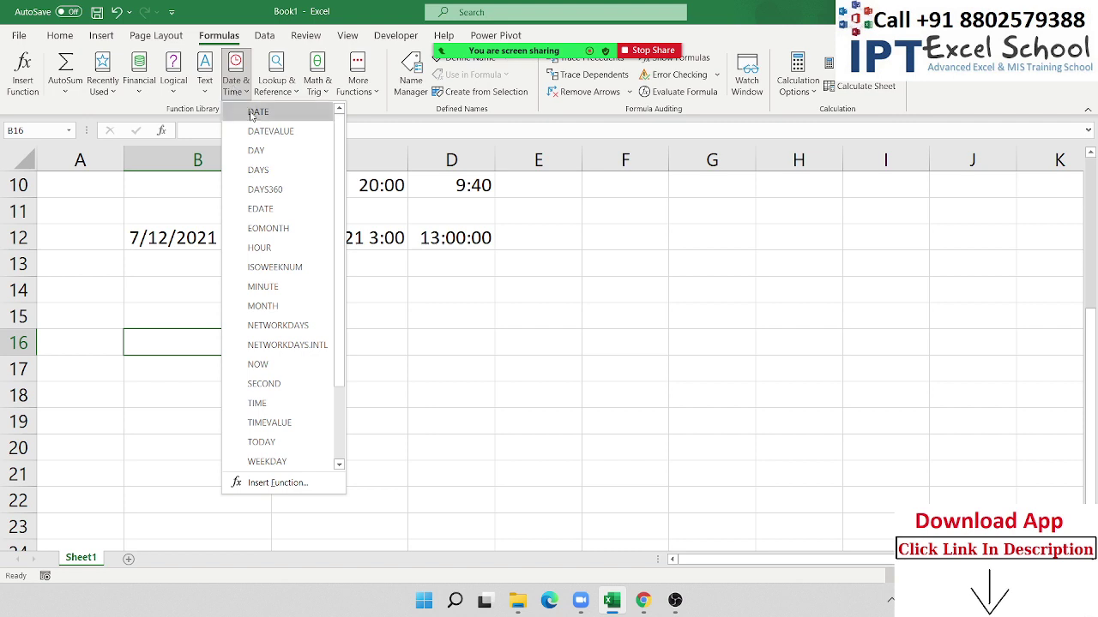
pyautogui.click(157, 343)
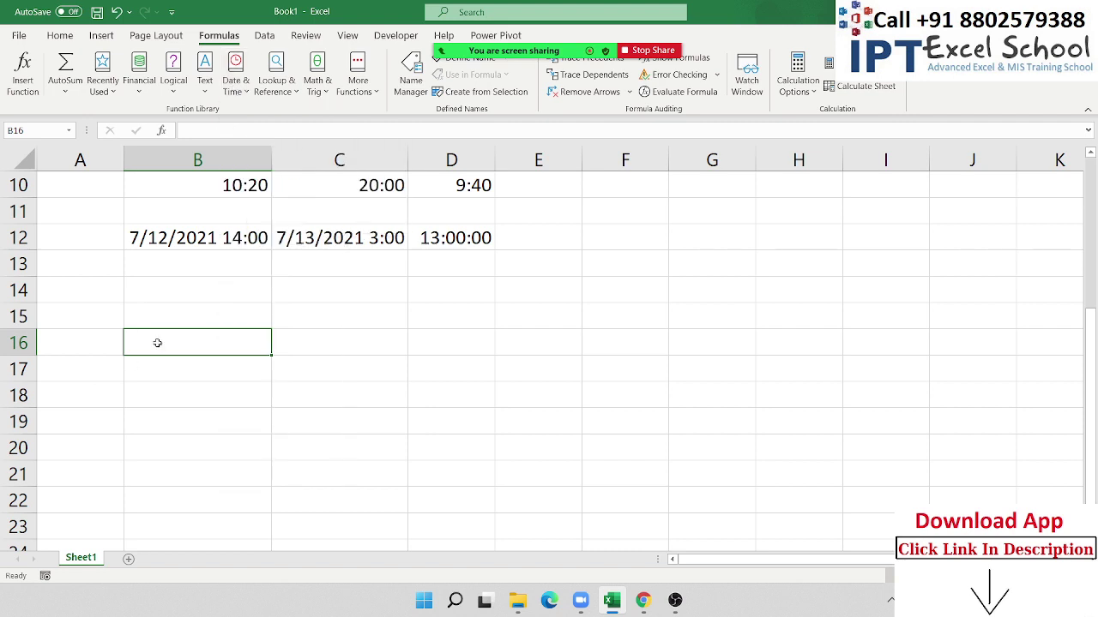
# Step: Enter 1/1 in B16 and =DATEVALUE(B16) in C16, giving 44197
pyautogui.write('1/1')
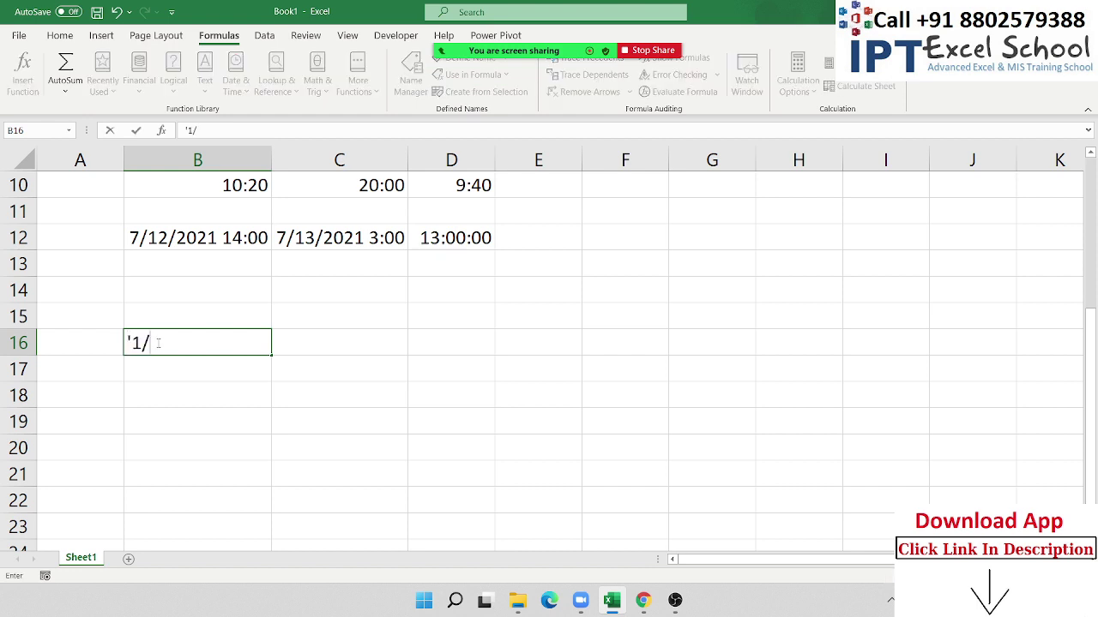
pyautogui.press('Tab')
pyautogui.write('=')
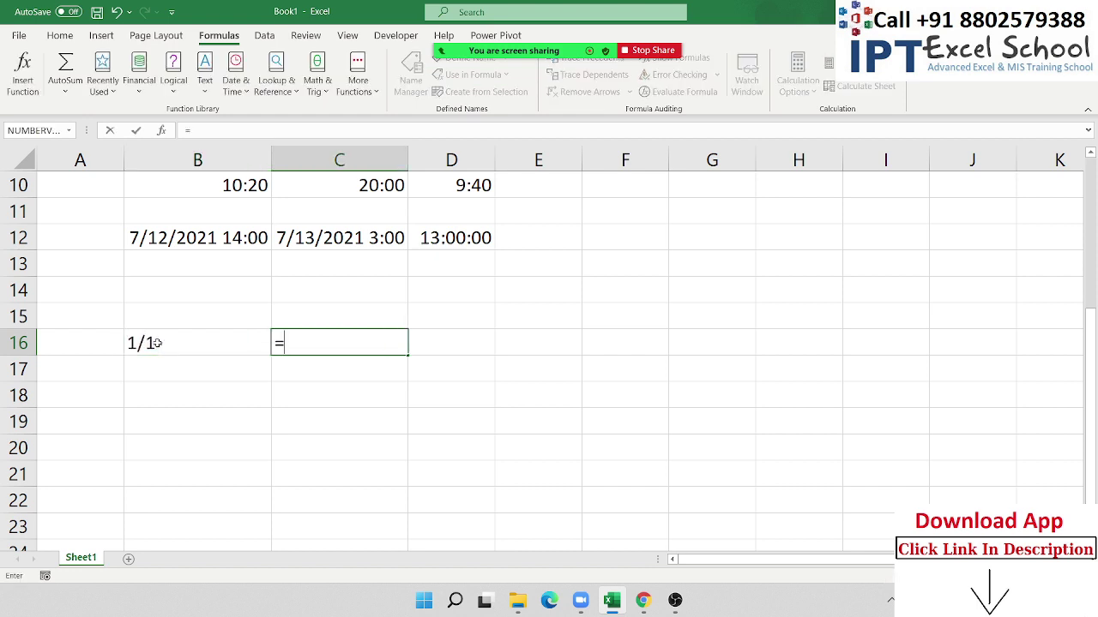
pyautogui.write('da')
pyautogui.press('Tab')
pyautogui.click(157, 343)
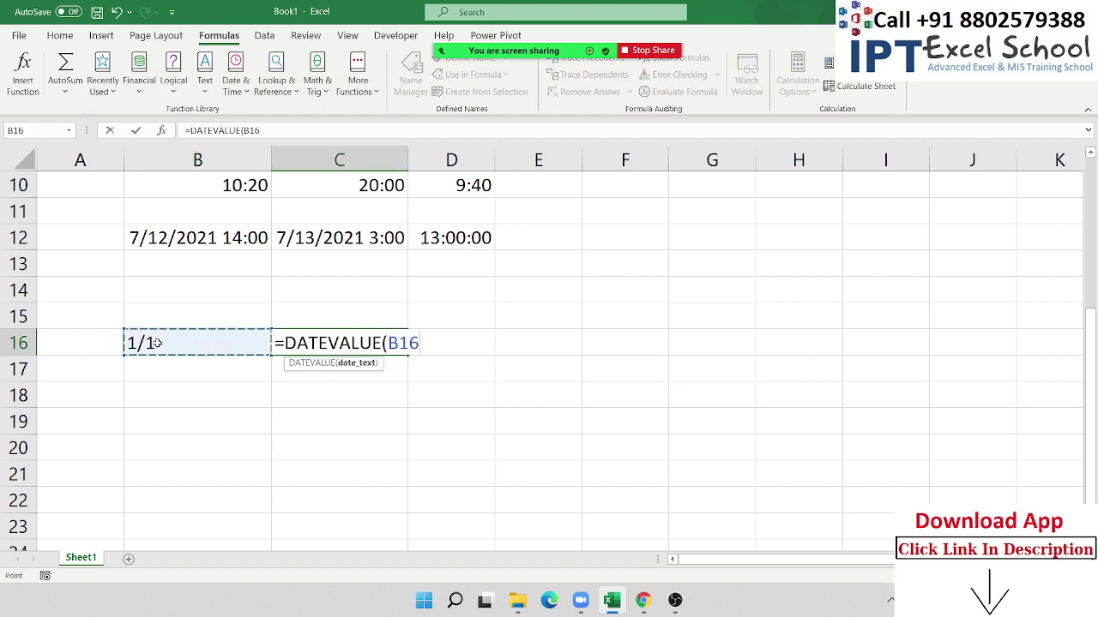
pyautogui.press('Return')
pyautogui.press('Up')
pyautogui.click(145, 367)
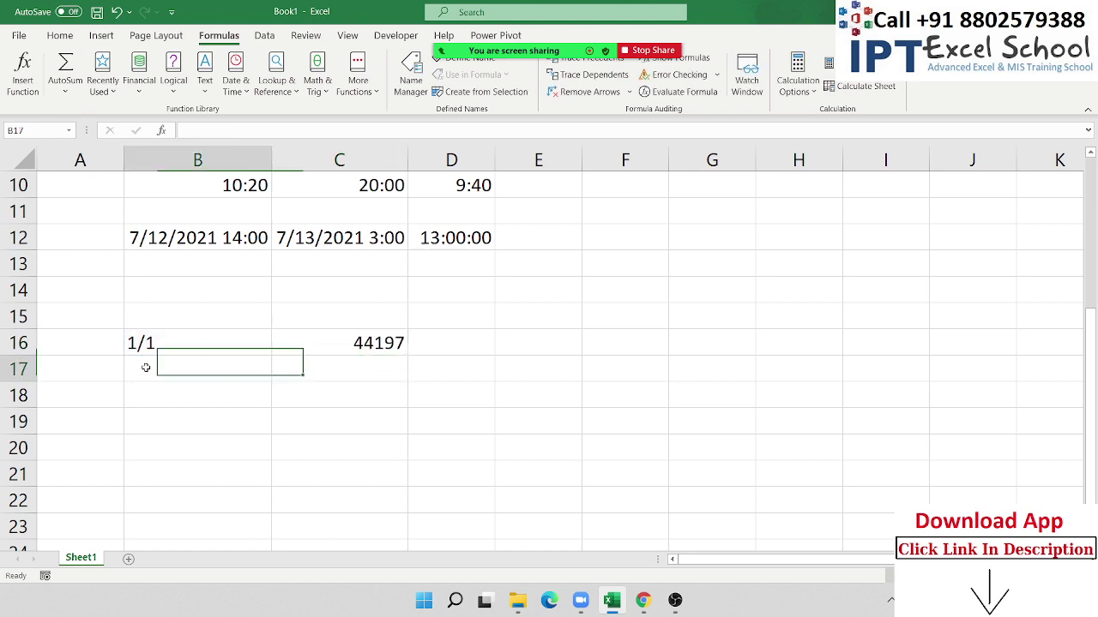
# Step: Enter 1-Jul in B18 and 7/12/2021 in C18
pyautogui.click(236, 82)
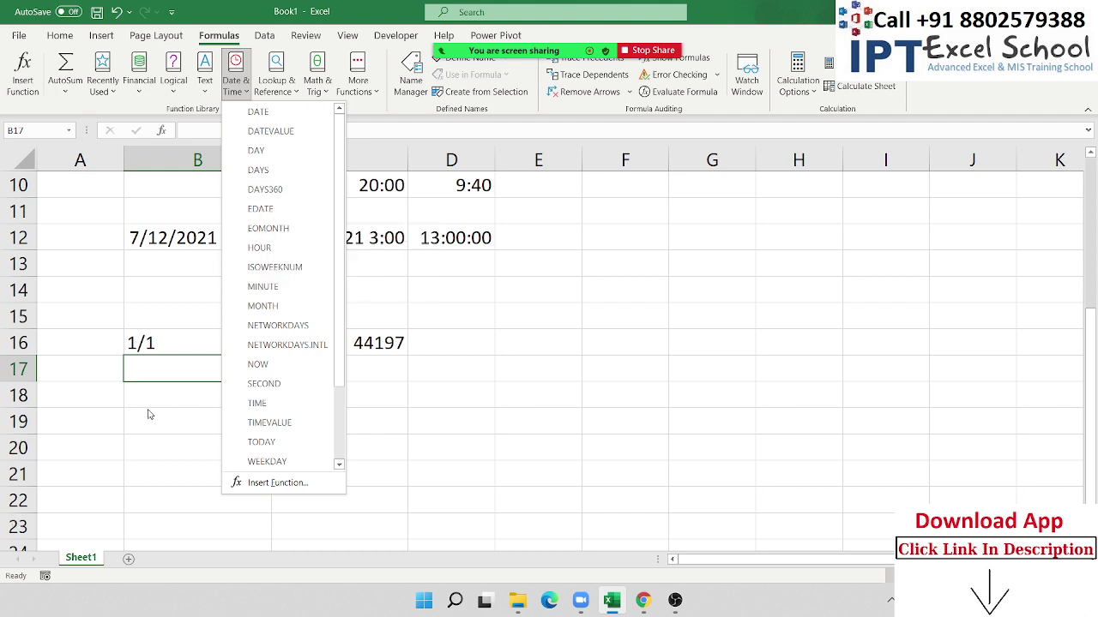
pyautogui.click(146, 405)
pyautogui.click(146, 403)
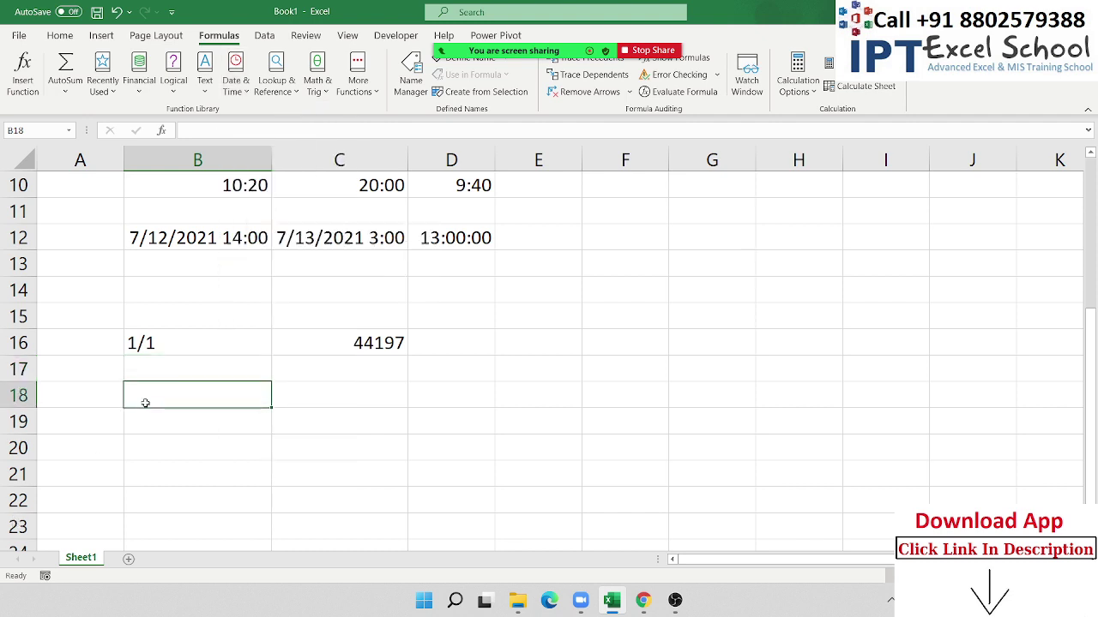
pyautogui.write('7/1')
pyautogui.press('Tab')
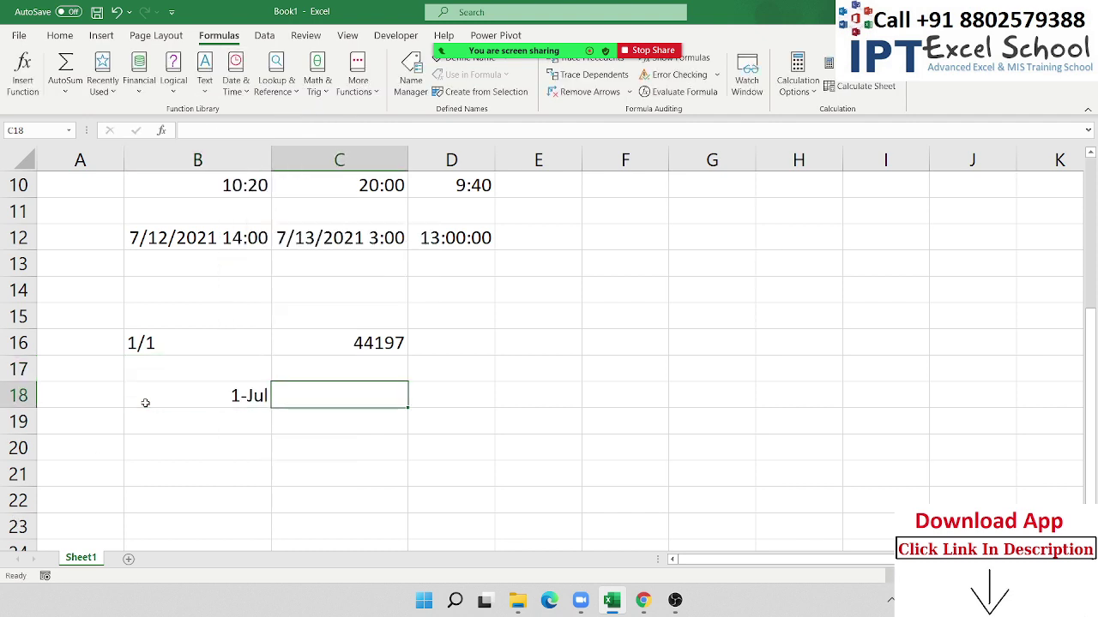
pyautogui.write('7/12/2021')
pyautogui.press('Tab')
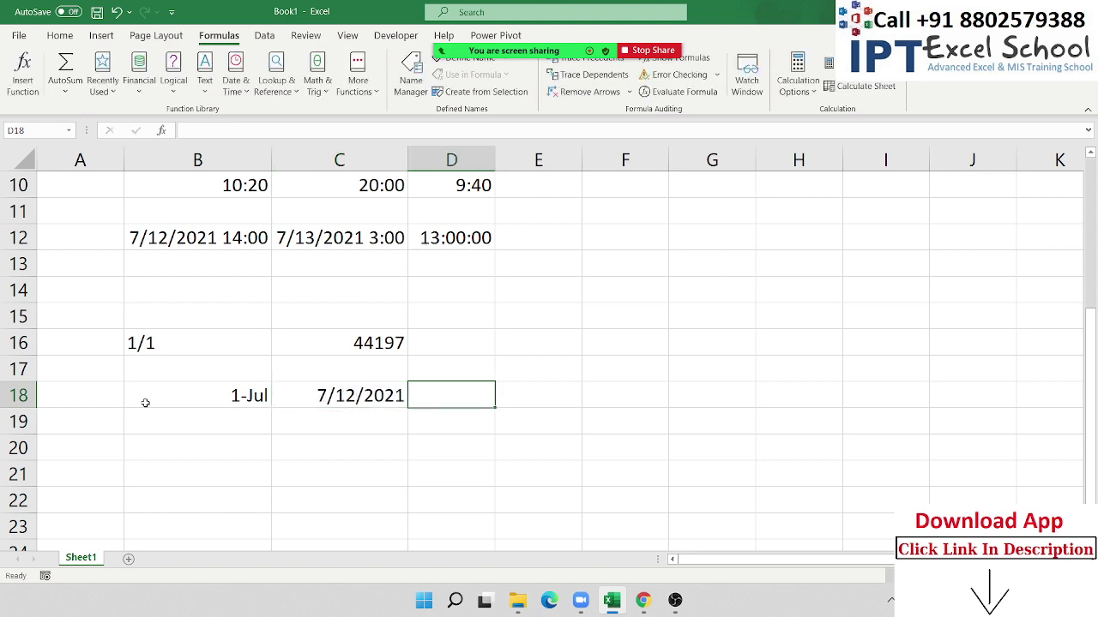
# Step: Subtract the dates with =C18-B18 in D18, giving 11 days
pyautogui.write('=')
pyautogui.press('Left')
pyautogui.write('-')
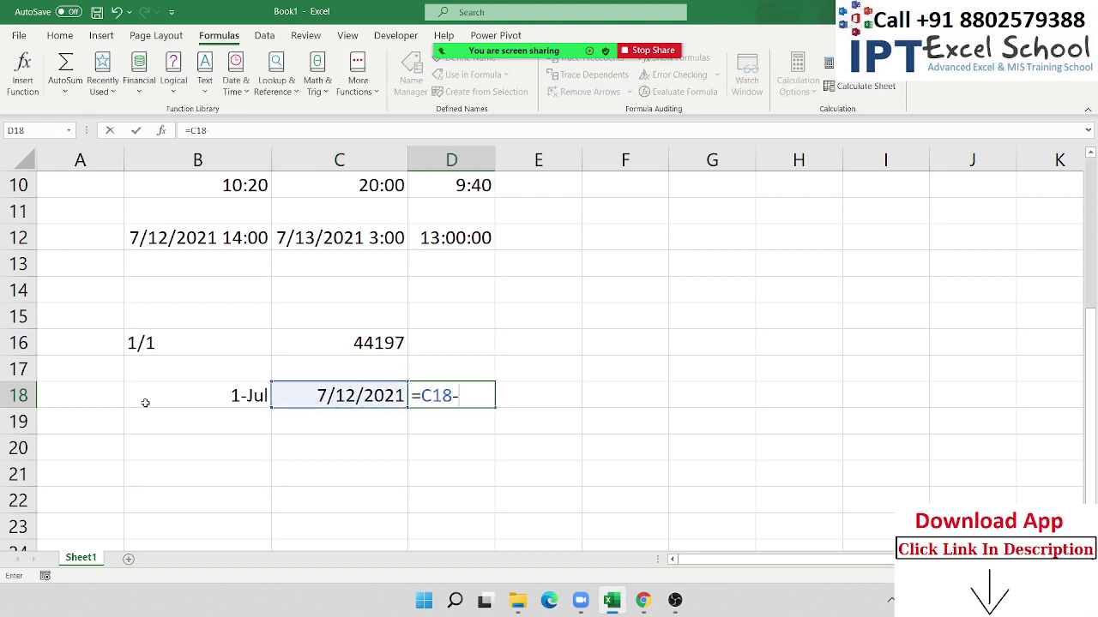
pyautogui.press('Left')
pyautogui.press('Left')
pyautogui.hotkey('ctrl', 'Return')
# Step: Count the days with =DAYS(C18,B18) in E18
pyautogui.press('Tab')
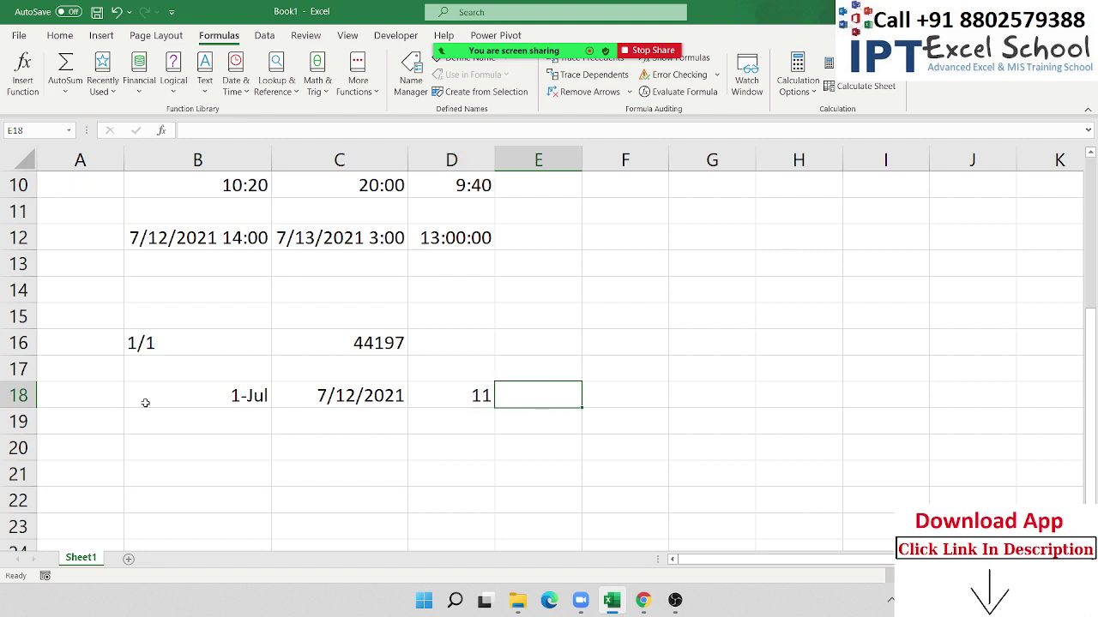
pyautogui.write('=days')
pyautogui.press('Tab')
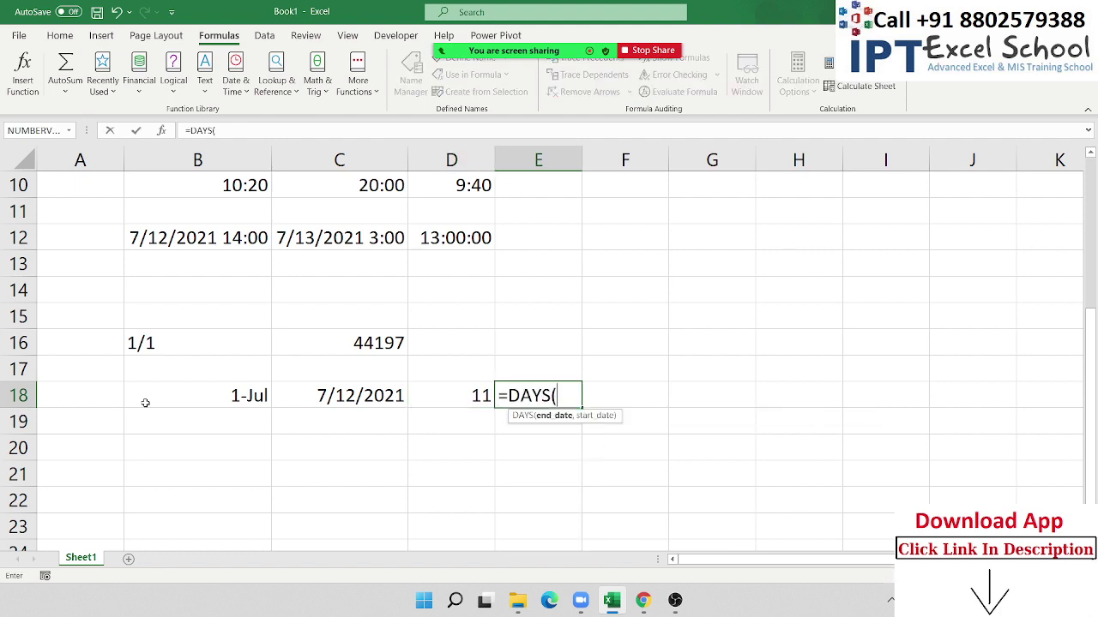
pyautogui.press('Left')
pyautogui.press('Left')
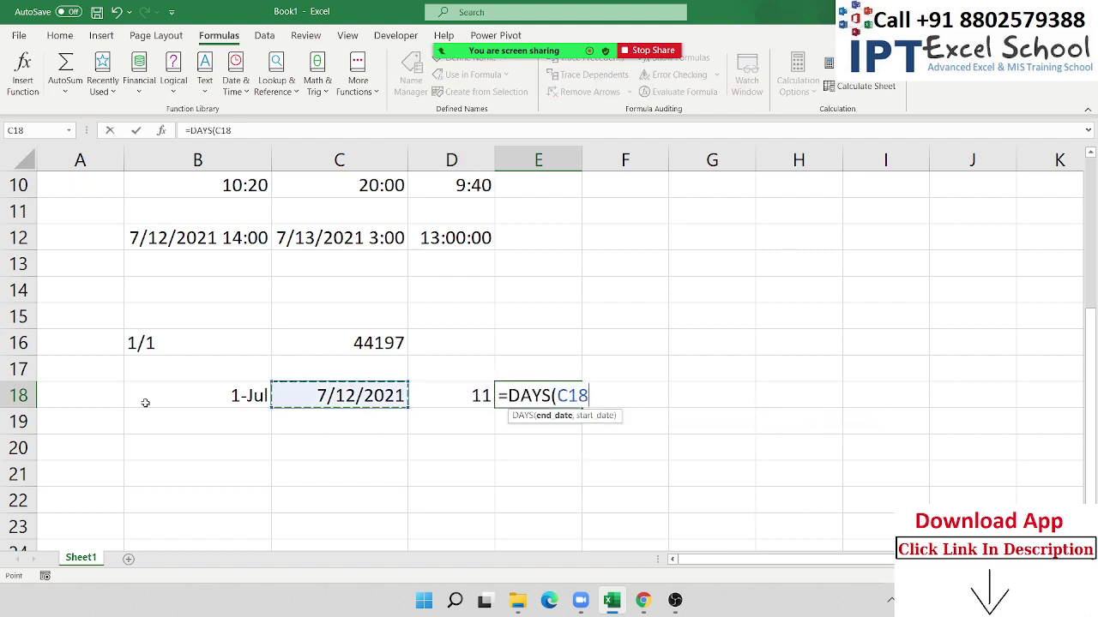
pyautogui.write(',')
pyautogui.press('Left')
pyautogui.press('Return')
pyautogui.press('Up')
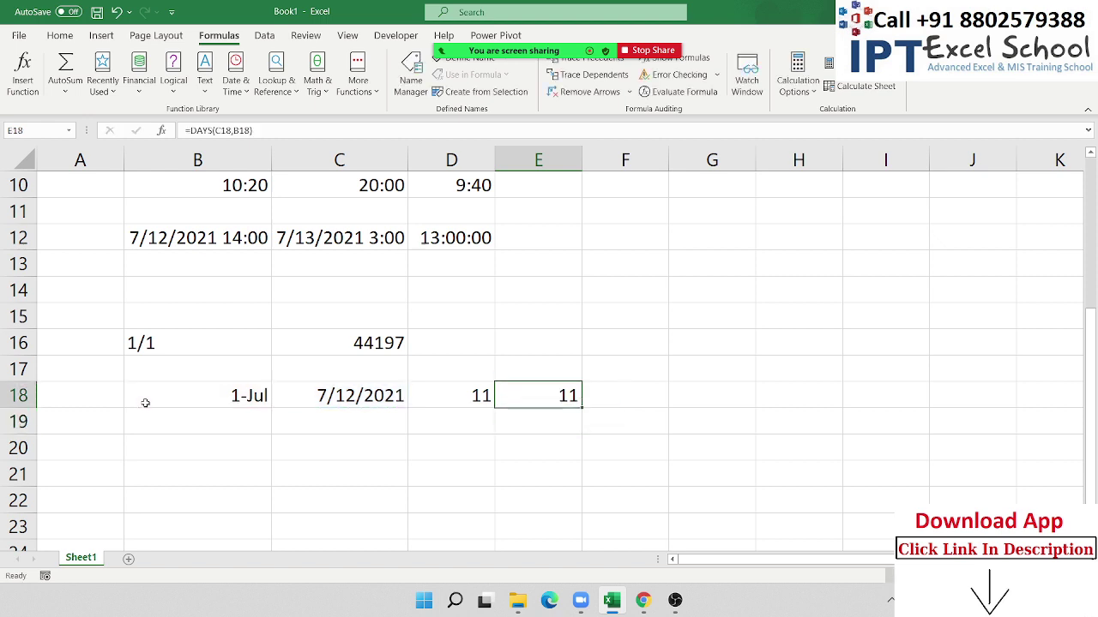
# Step: Compute the 360-day count with =DAYS360(B18,C18) in F18
pyautogui.press('Right')
pyautogui.write('=da')
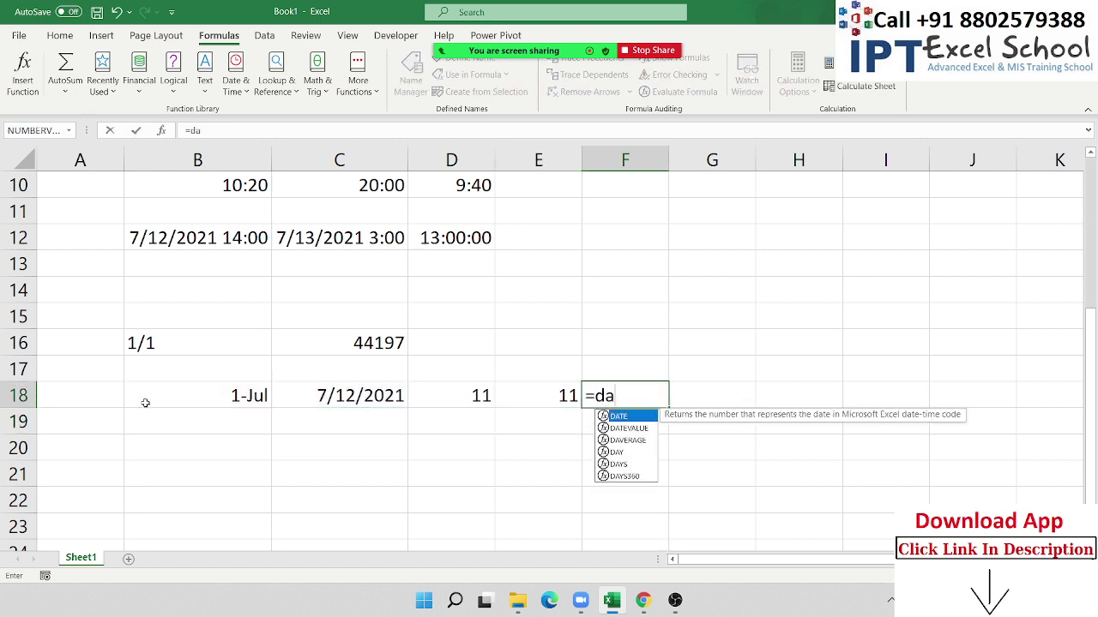
pyautogui.write('y')
pyautogui.press('Down')
pyautogui.press('Down')
pyautogui.press('Tab')
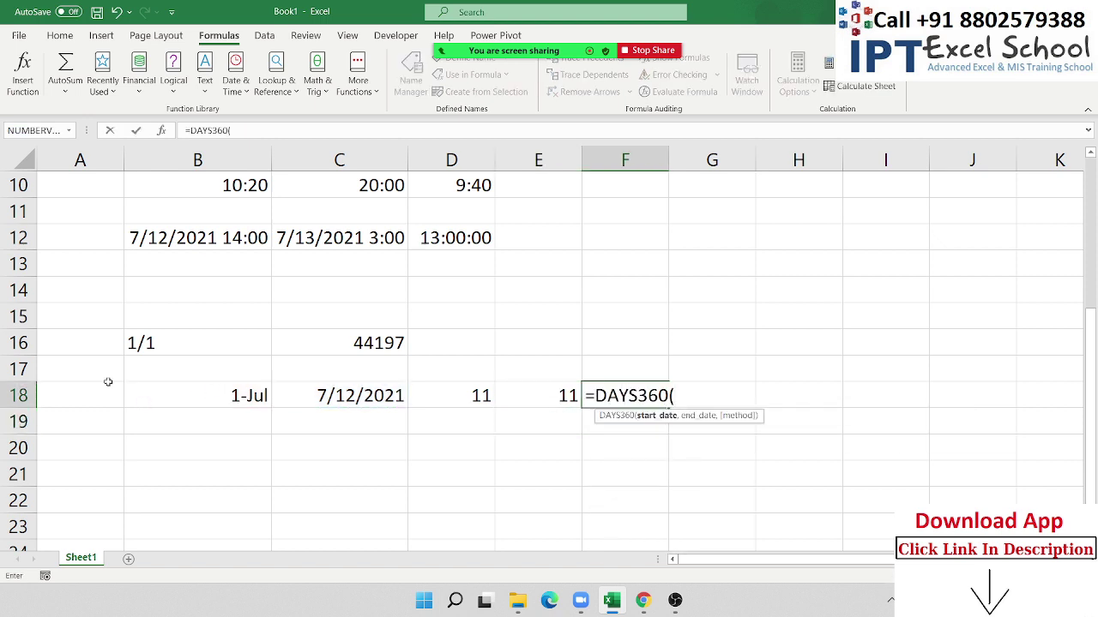
pyautogui.click(182, 401)
pyautogui.write(',')
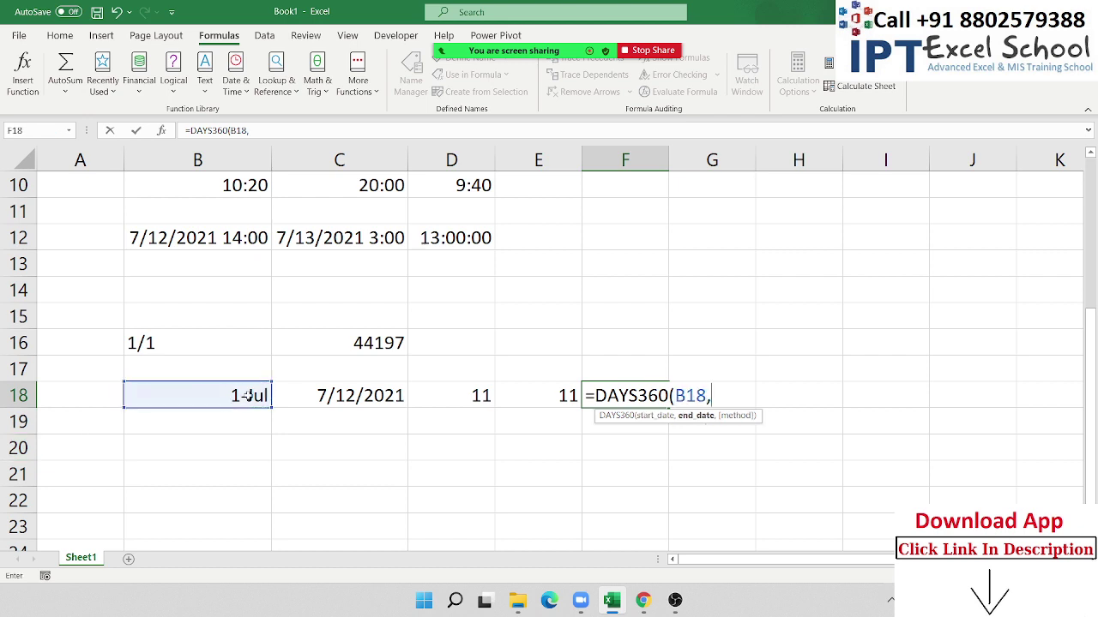
pyautogui.click(318, 392)
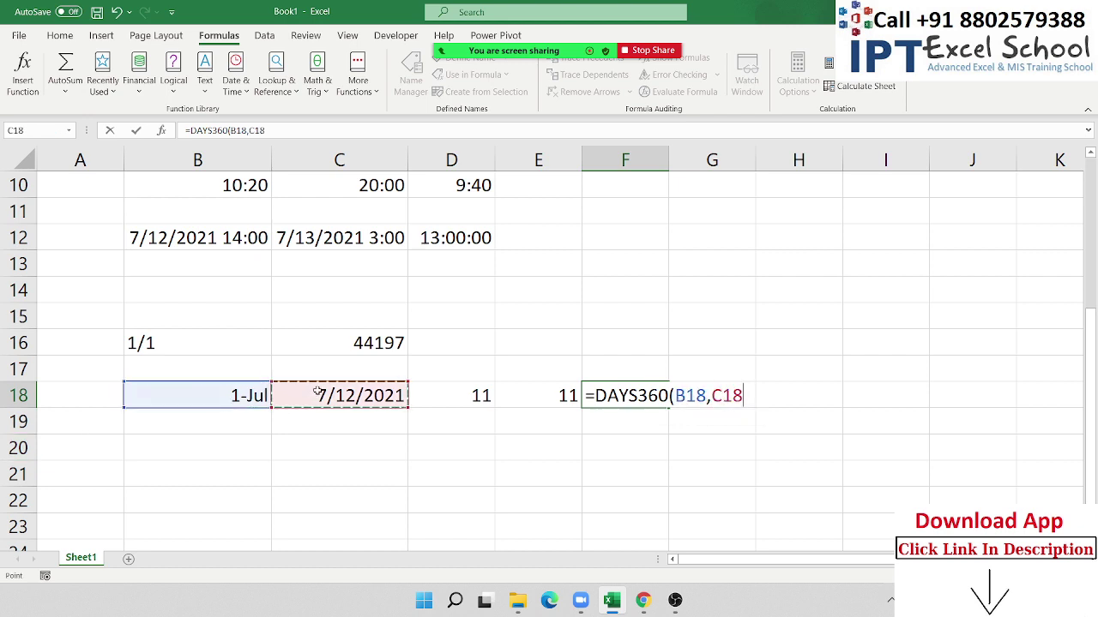
pyautogui.press('Return')
pyautogui.press('Up')
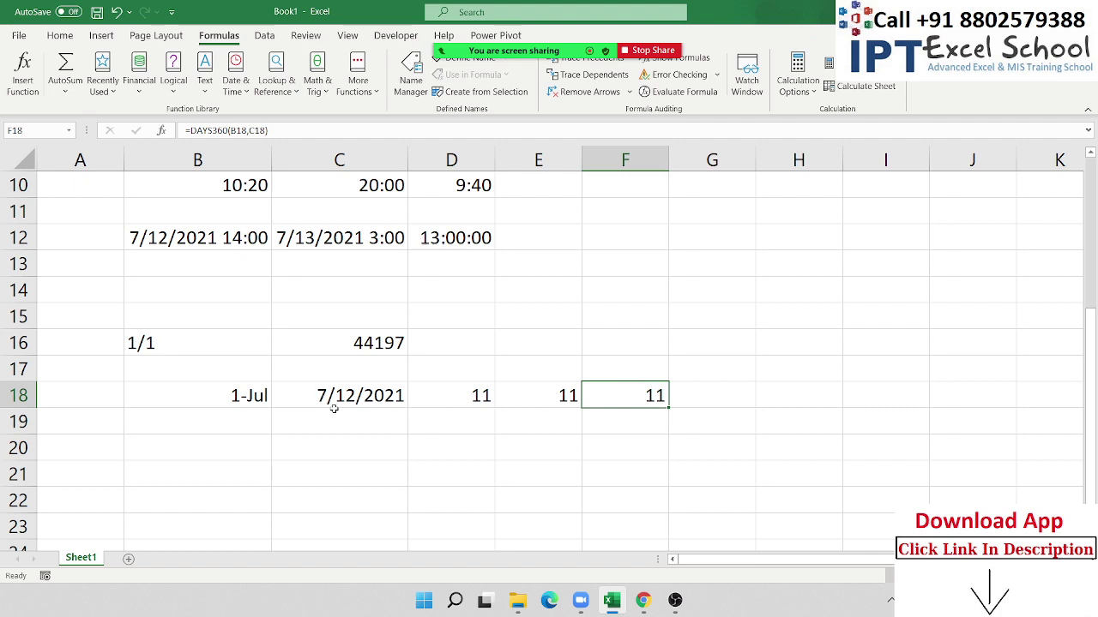
# Step: Change B18's start date to 1/1 so row 18 compares 1-Jan with 7/12/2021
pyautogui.click(335, 397)
pyautogui.click(235, 392)
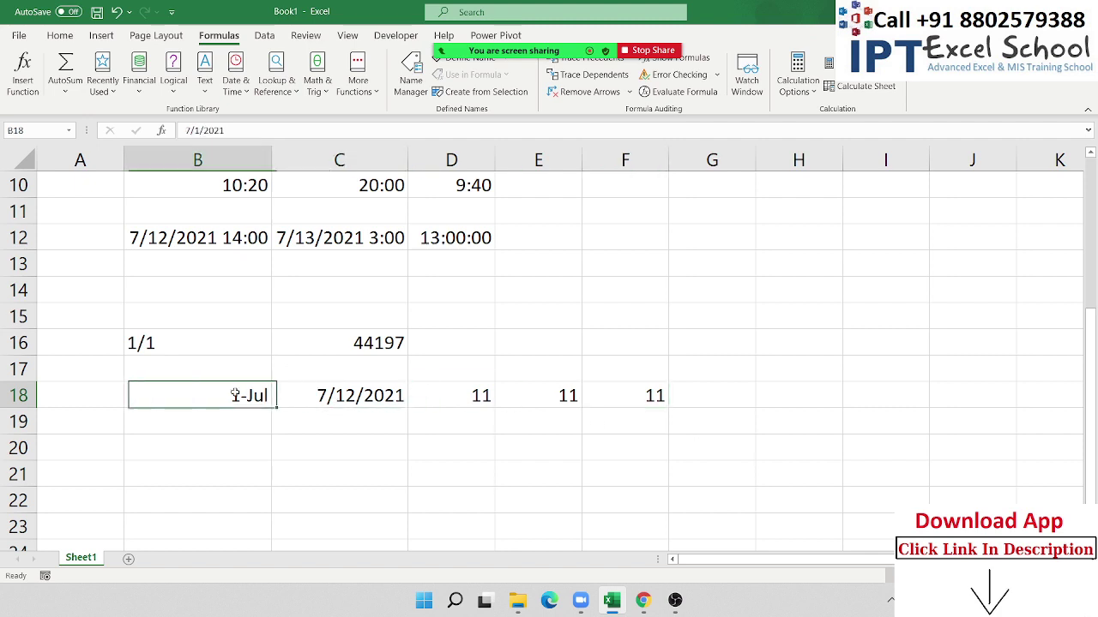
pyautogui.write('1')
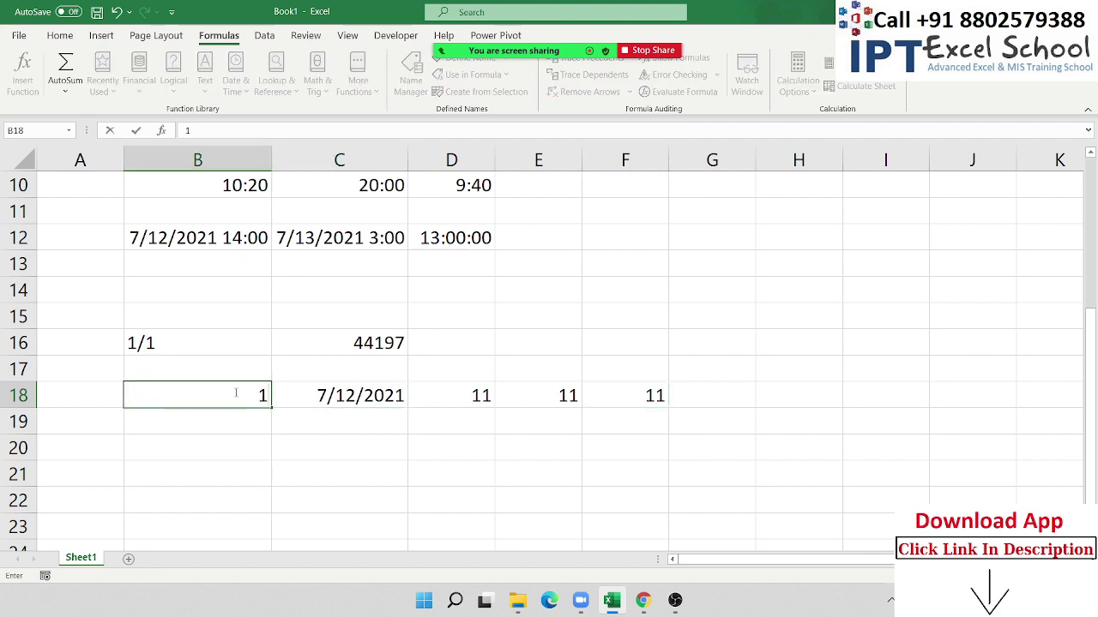
pyautogui.write('/1')
pyautogui.press('Return')
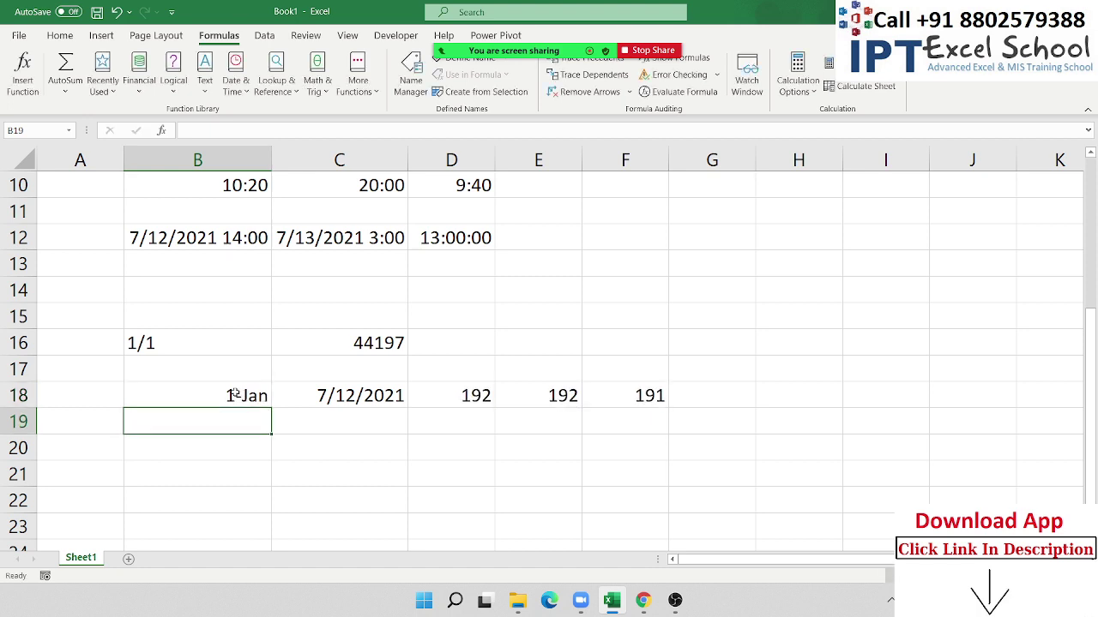
pyautogui.press('Up')
pyautogui.press('Right')
pyautogui.press('Right')
pyautogui.press('Right')
pyautogui.press('Right')
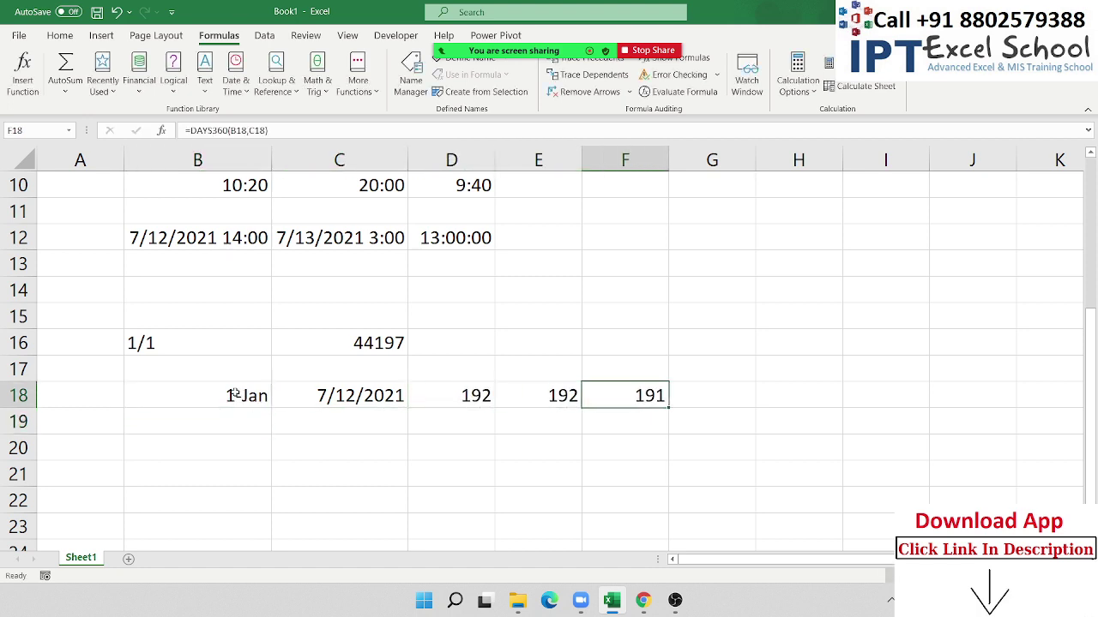
pyautogui.press('F1')
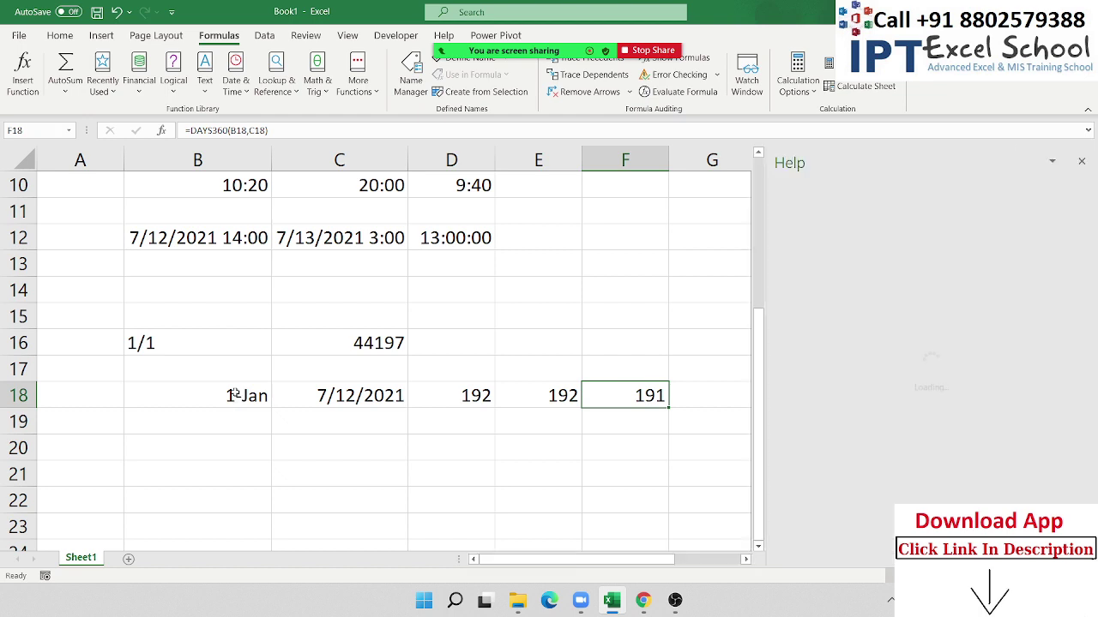
# Step: Close the Help pane and re-confirm the DAYS360 formula in F18
pyautogui.click(1082, 166)
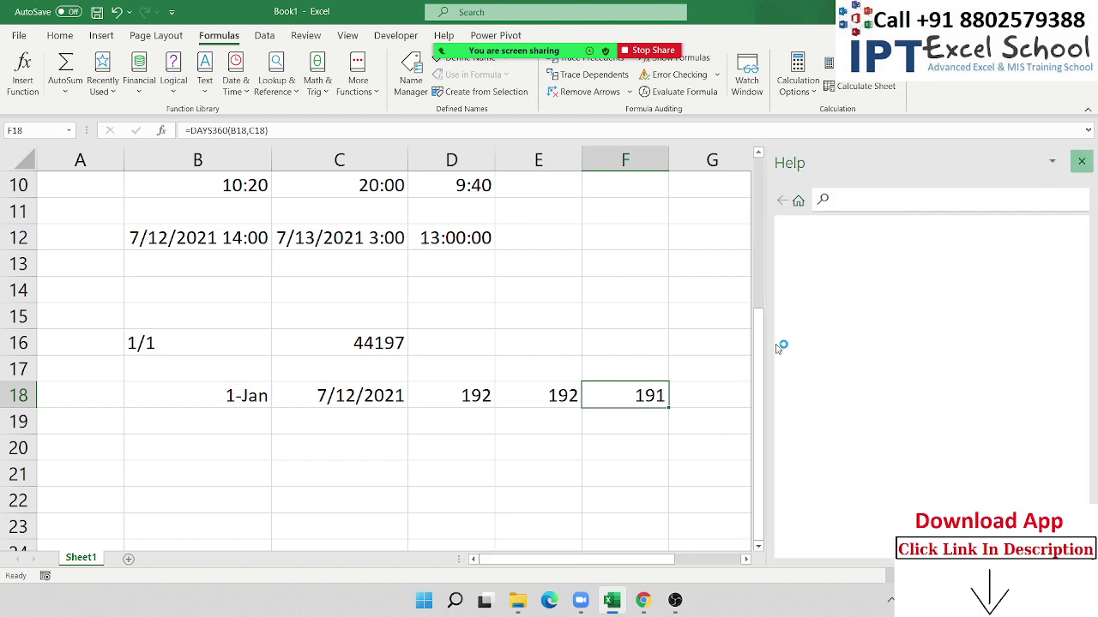
pyautogui.doubleClick(647, 397)
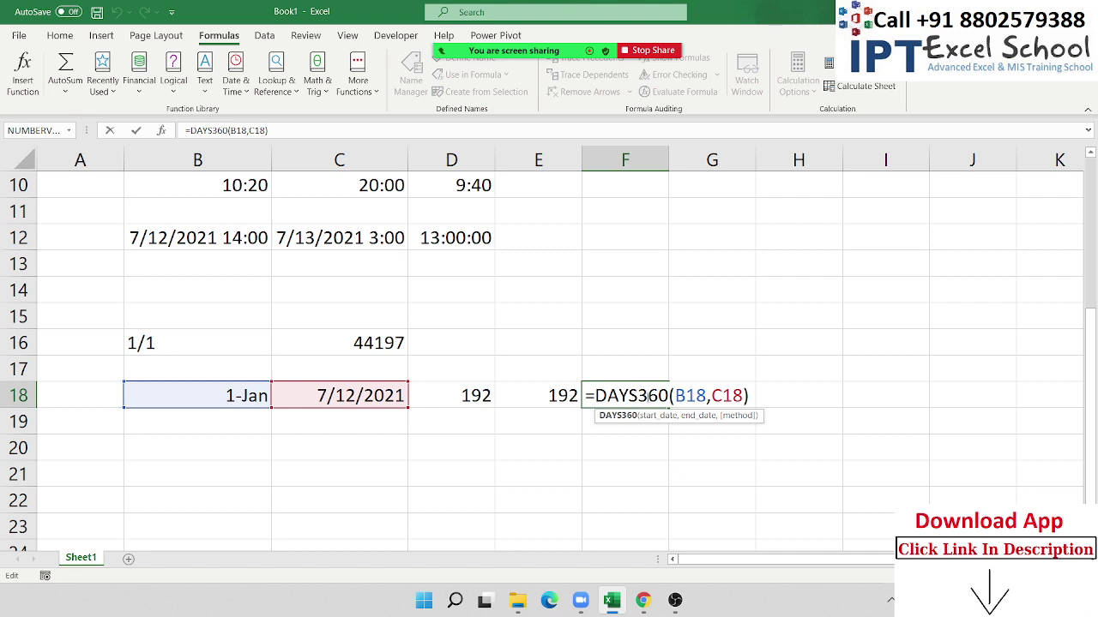
pyautogui.press('Return')
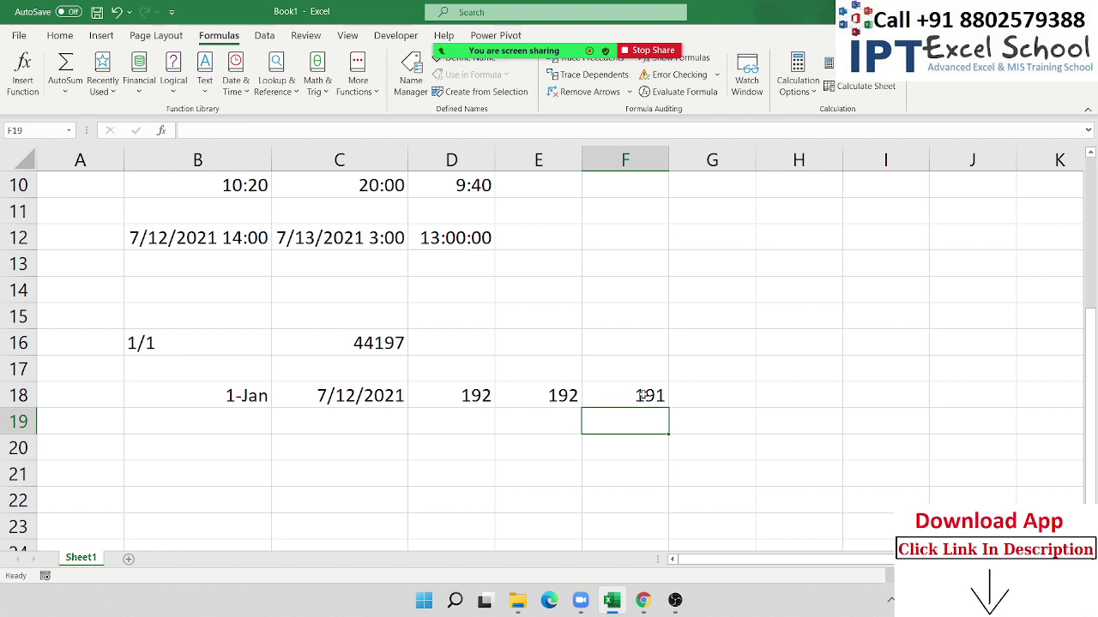
# Step: Browse the Formulas Date & Time function list from C20, then close it
pyautogui.click(320, 448)
pyautogui.scroll(-1, 291, 187)
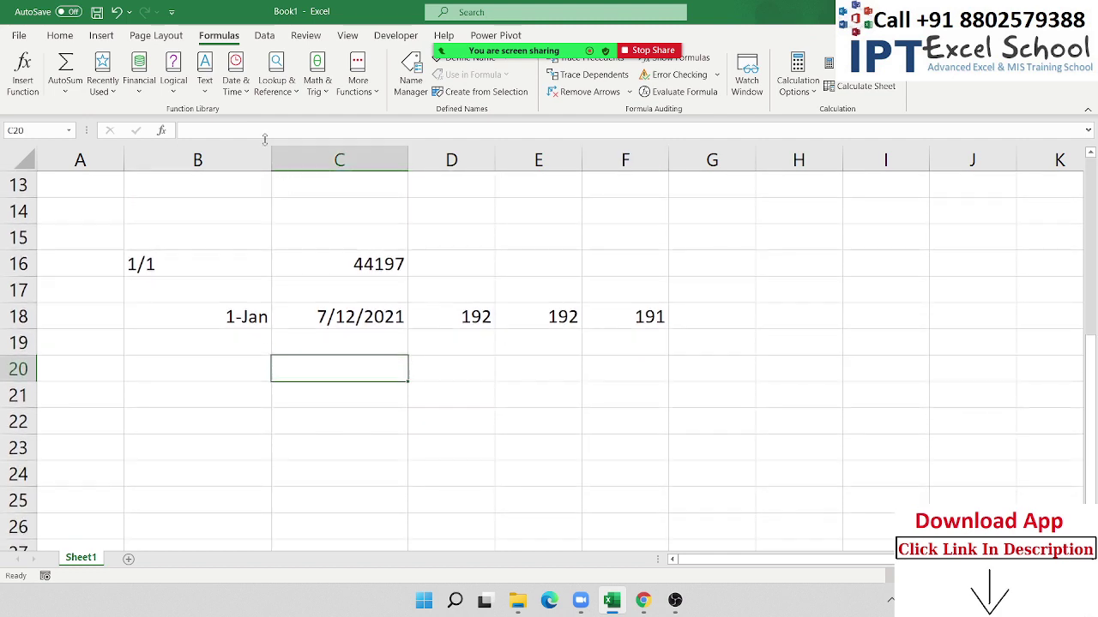
pyautogui.click(229, 93)
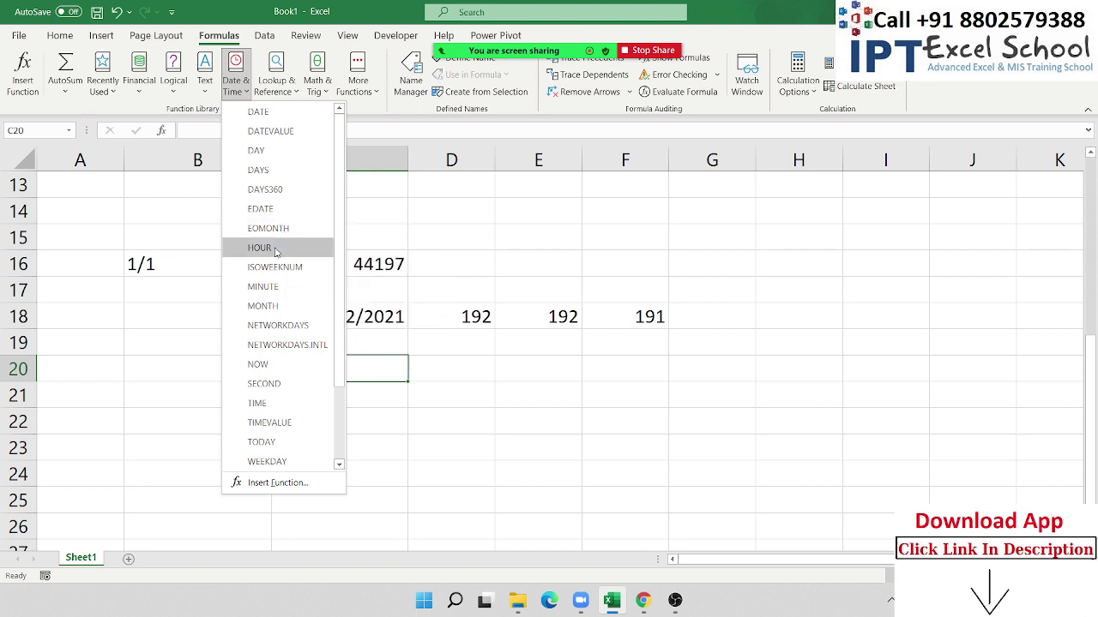
pyautogui.scroll(-2, 179, 314)
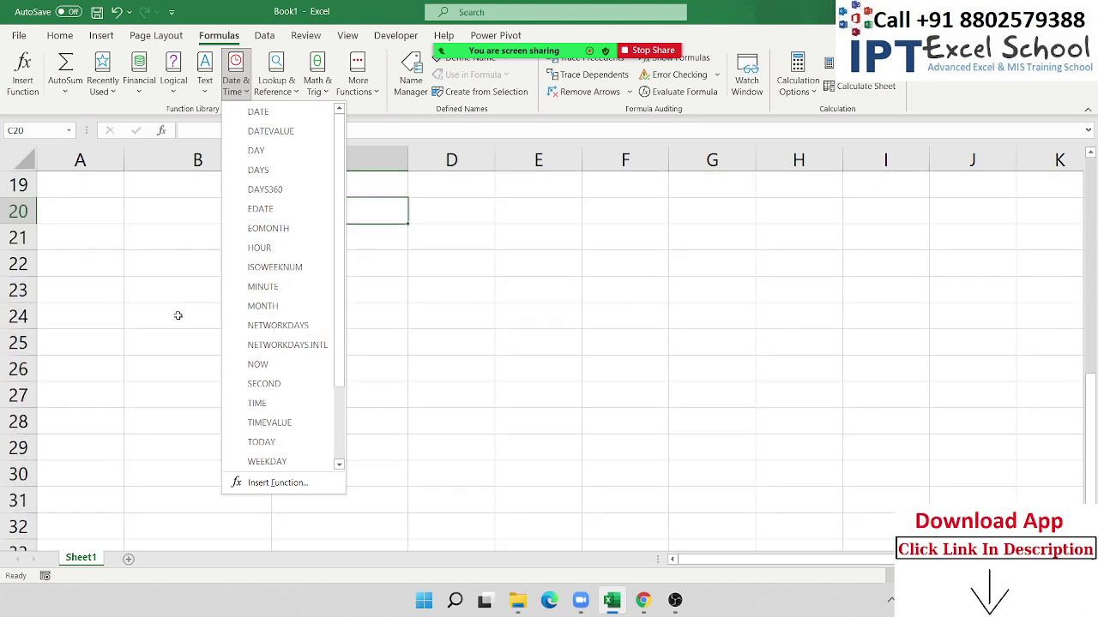
pyautogui.click(154, 293)
pyautogui.scroll(2, 151, 290)
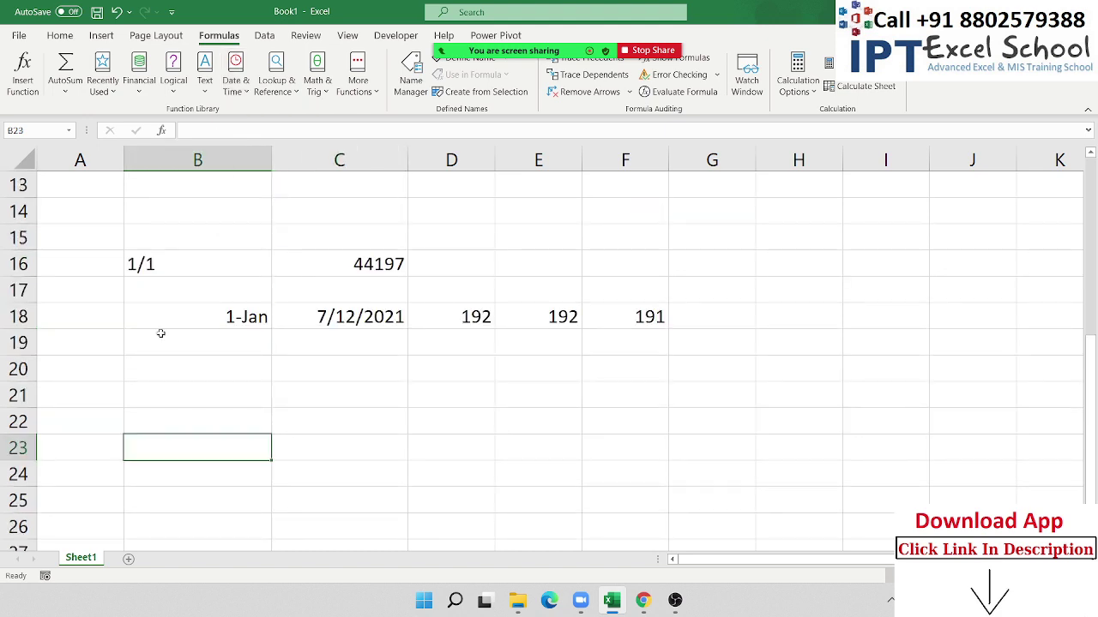
pyautogui.scroll(-1, 161, 325)
# Step: Fill B21:B36 with the July dates 1-Jul through 16-Jul
pyautogui.click(163, 318)
pyautogui.write('7/')
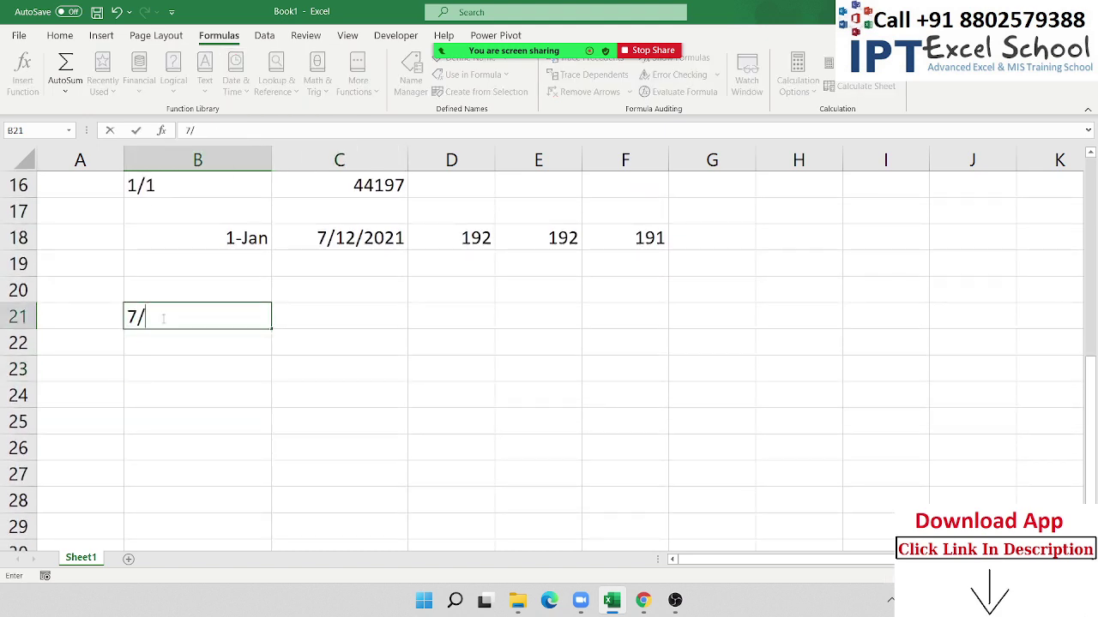
pyautogui.write('1')
pyautogui.press('Return')
pyautogui.click(203, 310)
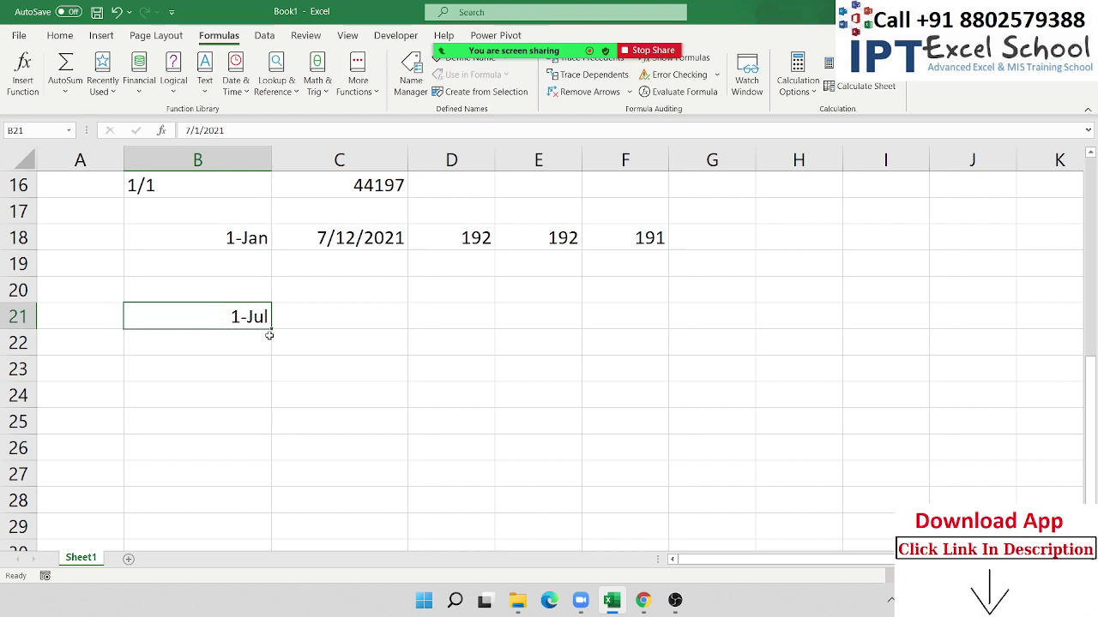
pyautogui.moveTo(270, 329); pyautogui.dragTo(224, 578)
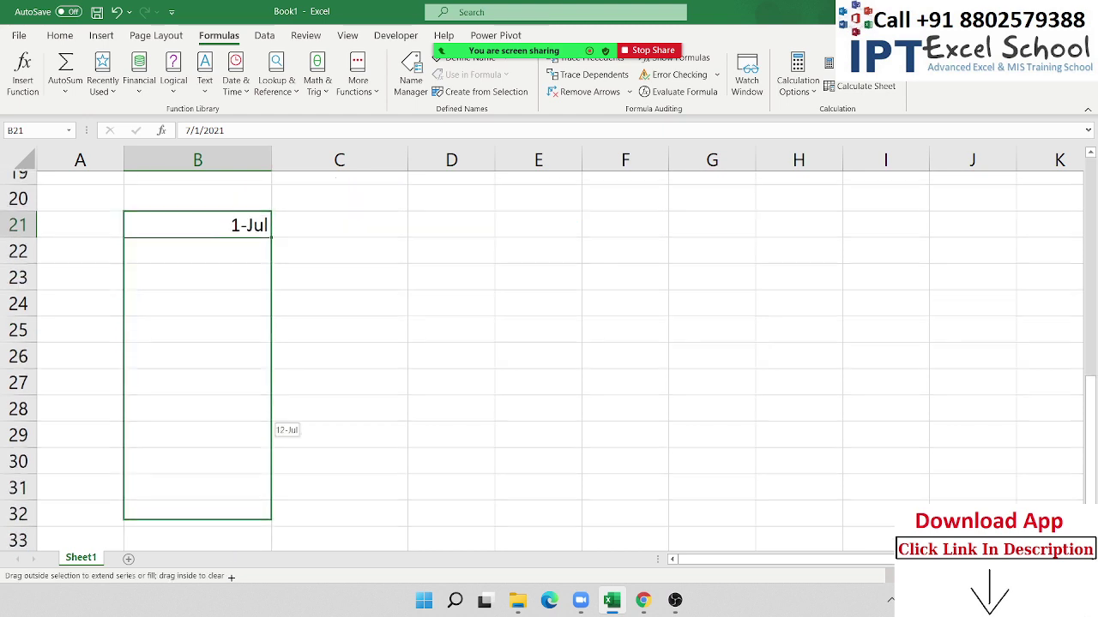
pyautogui.scroll(5, 274, 474)
pyautogui.scroll(-3, 274, 474)
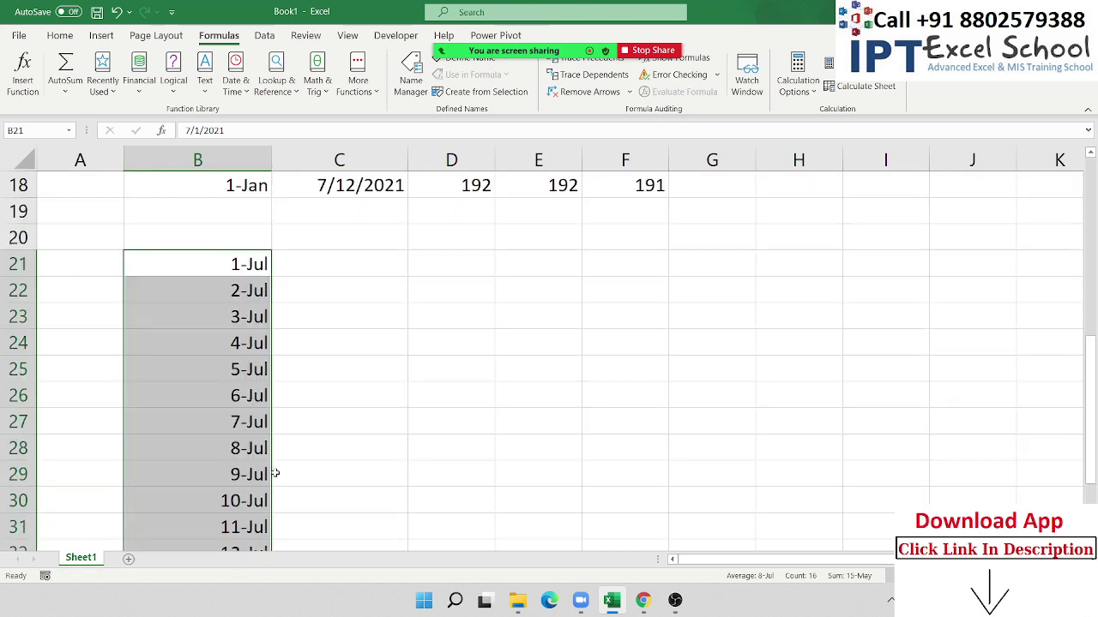
# Step: Enter =WEEKDAY(B21,2) in C21 for Monday-as-1 weekday numbering
pyautogui.click(335, 268)
pyautogui.write('=')
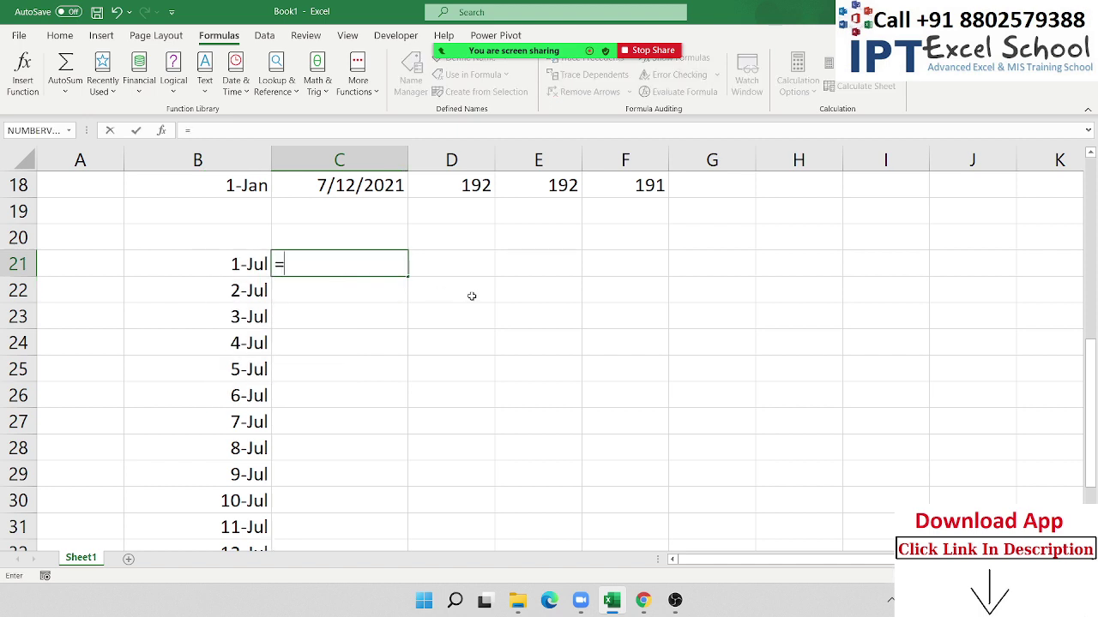
pyautogui.write('we')
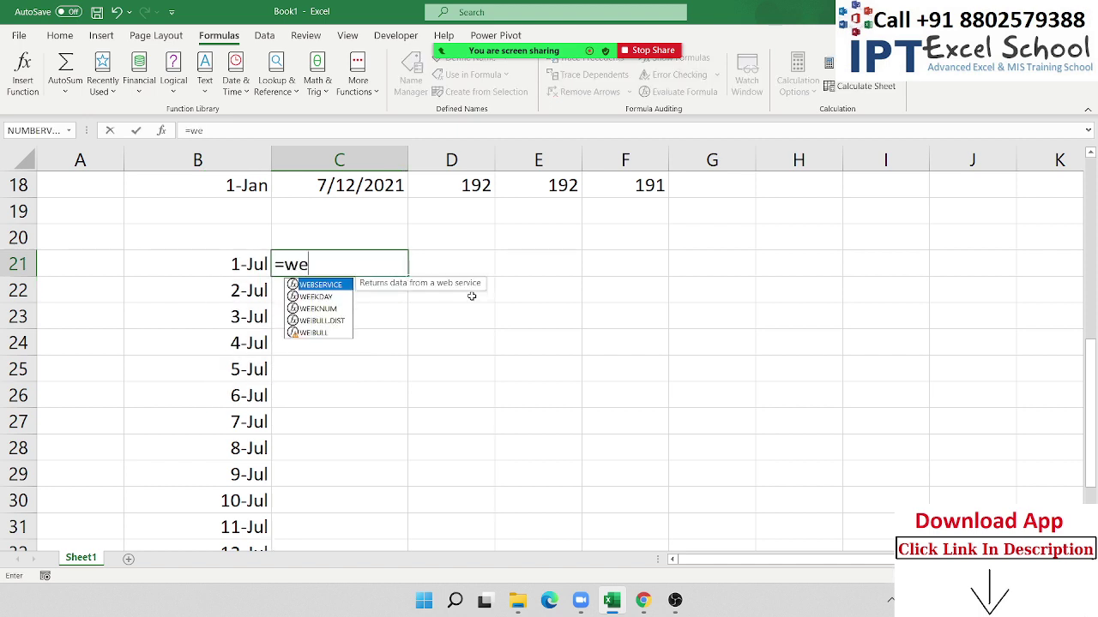
pyautogui.press('Down')
pyautogui.press('Tab')
pyautogui.press('Left')
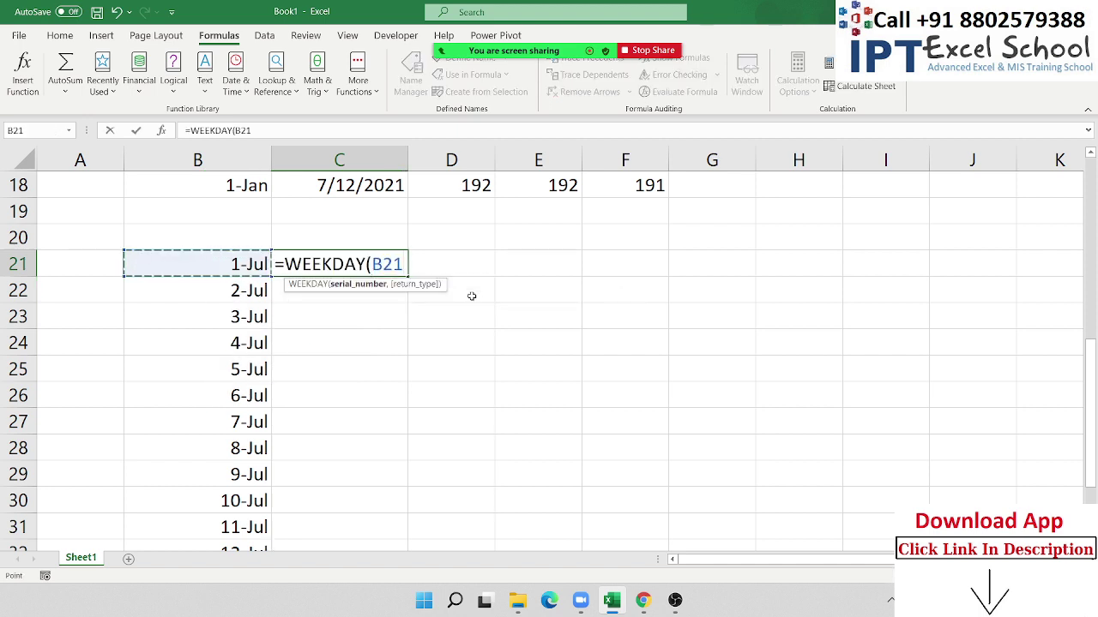
pyautogui.write(',')
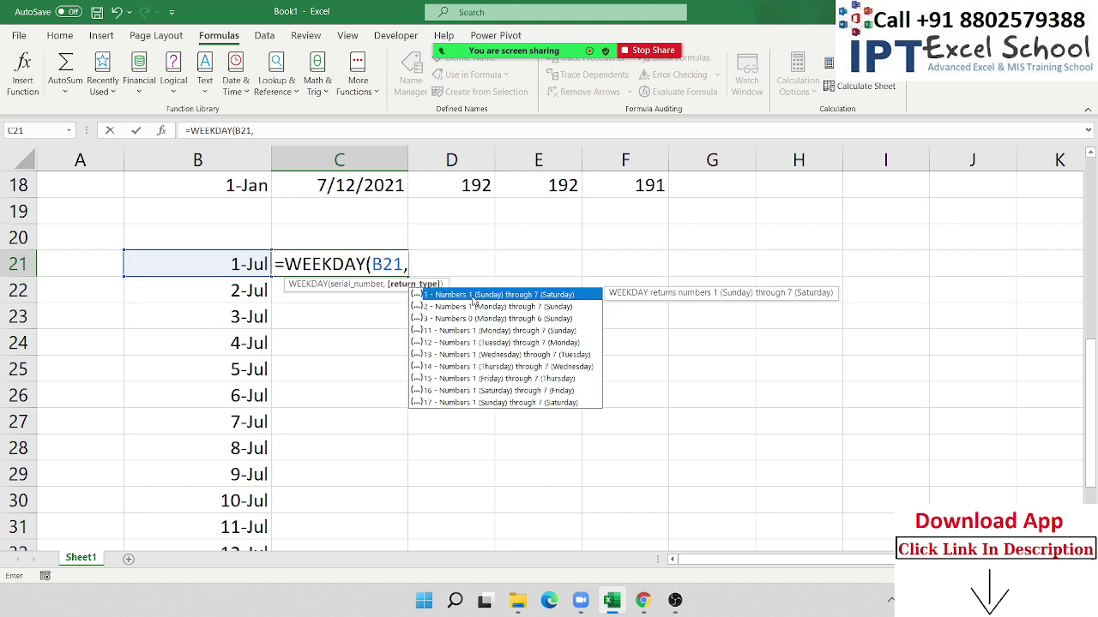
pyautogui.press('Down')
pyautogui.press('Tab')
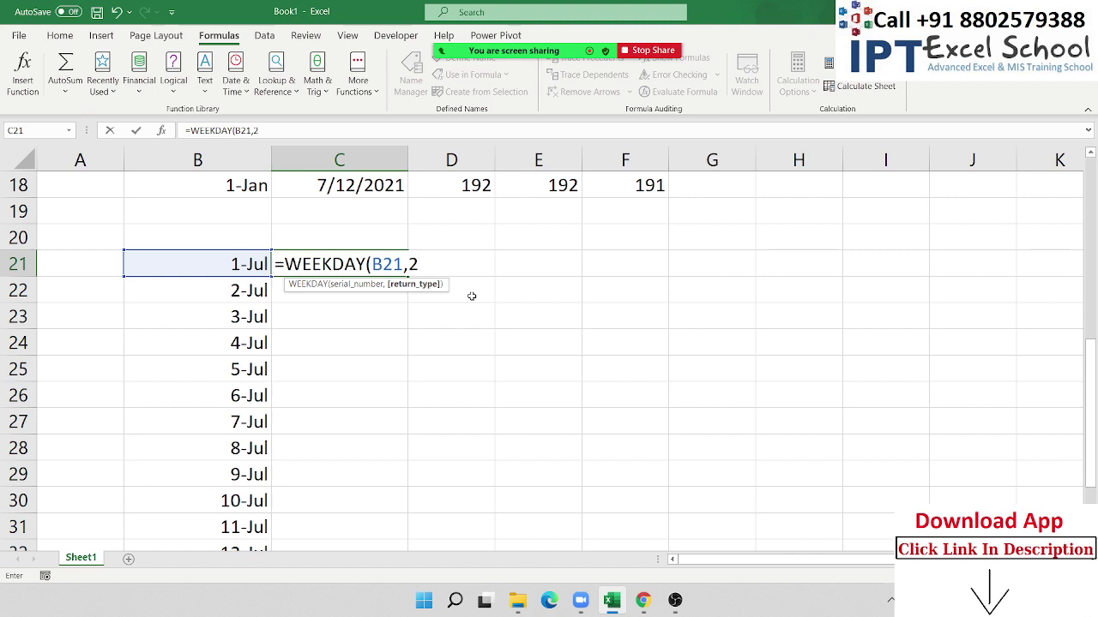
pyautogui.press('Return')
# Step: Copy the WEEKDAY formula down to C36 and check the 12-Jul row
pyautogui.click(395, 269)
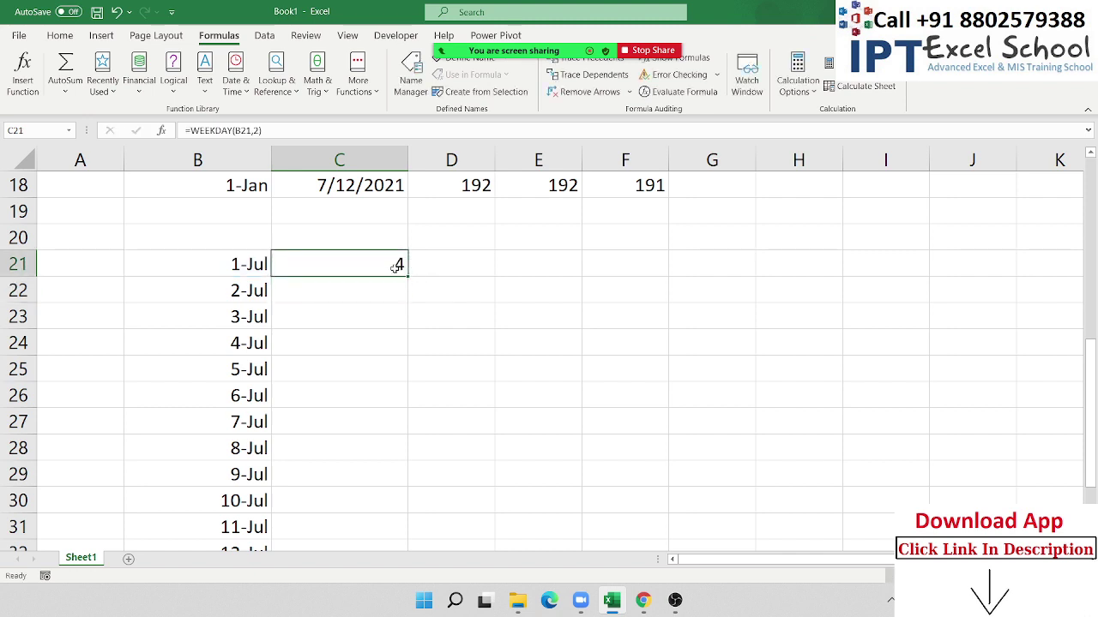
pyautogui.doubleClick(407, 277)
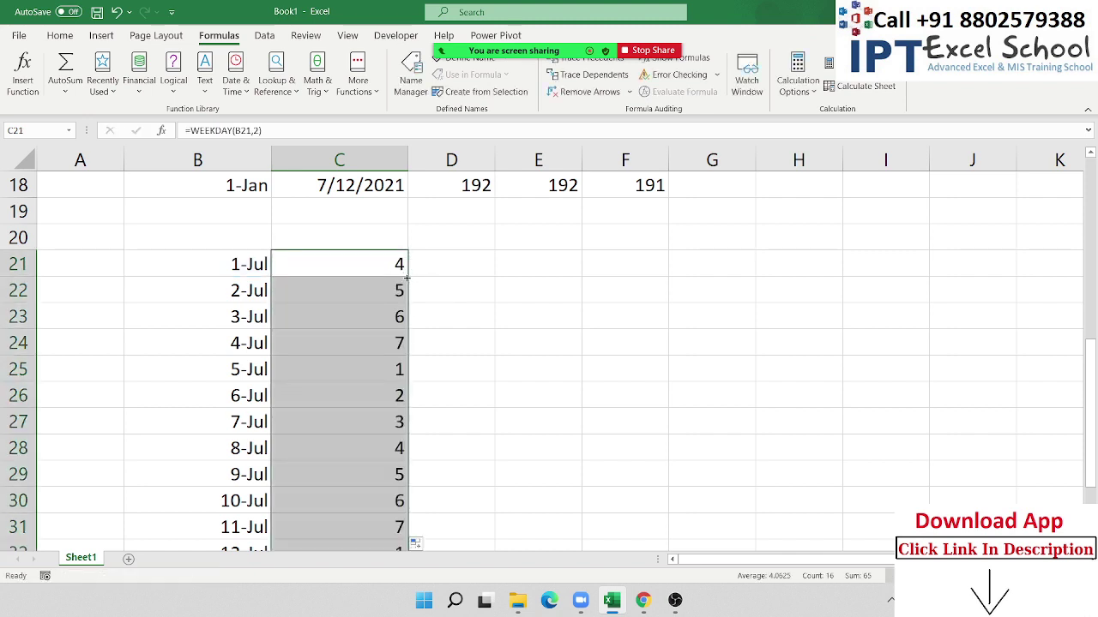
pyautogui.scroll(-2, 403, 283)
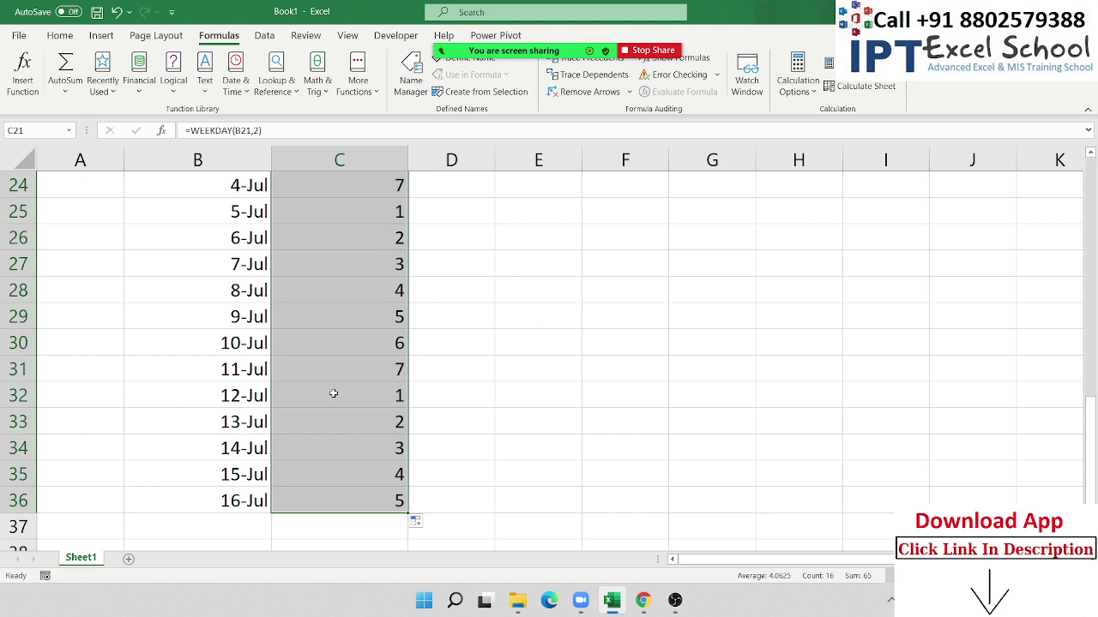
pyautogui.moveTo(334, 394); pyautogui.dragTo(257, 397)
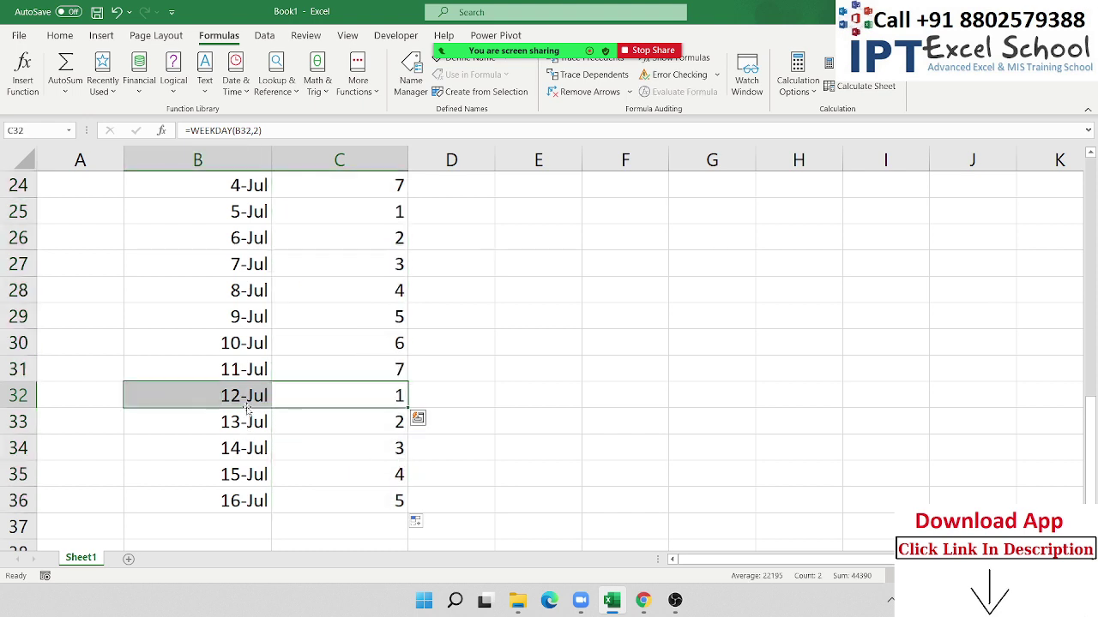
pyautogui.scroll(3, 343, 411)
pyautogui.click(426, 344)
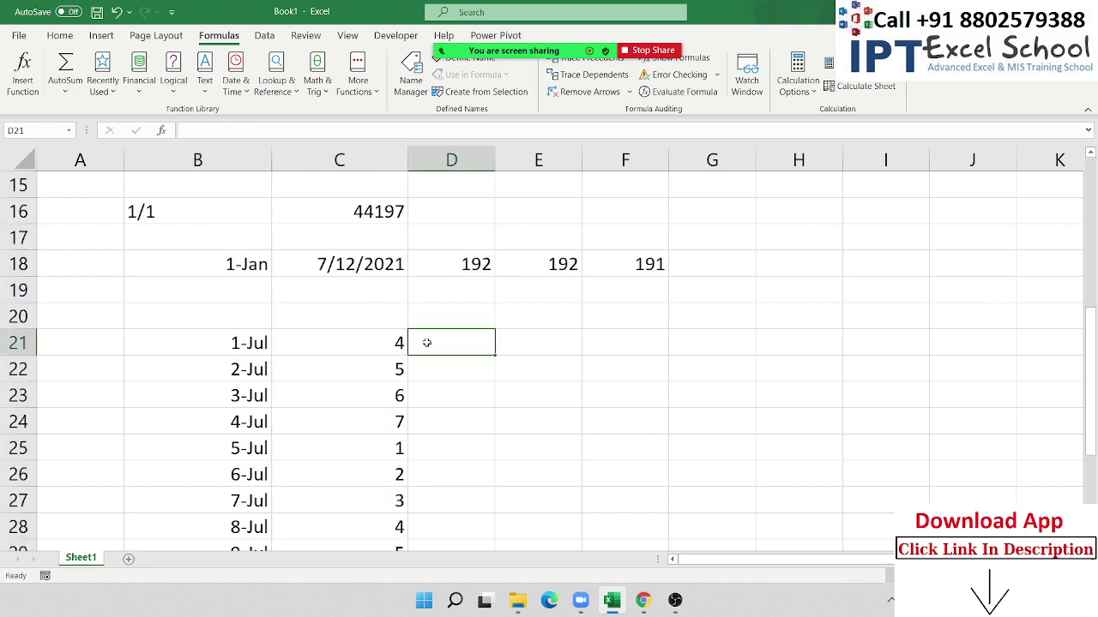
# Step: Enter =TEXT(B21,"DDD") in D21 and fill it down to D36
pyautogui.write('=te')
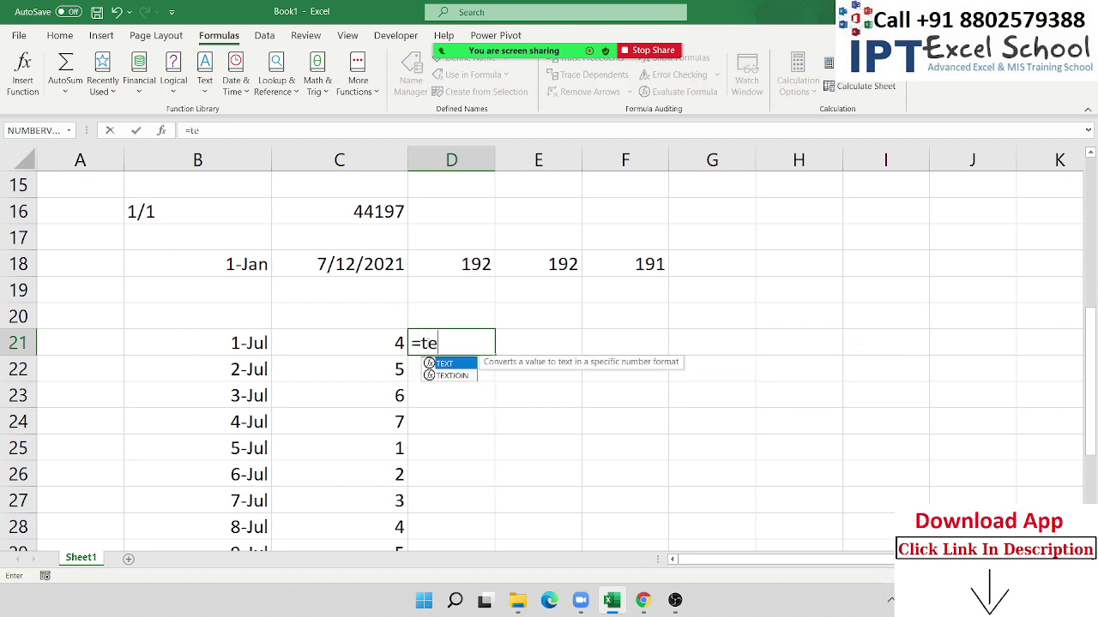
pyautogui.press('Tab')
pyautogui.press('Left')
pyautogui.press('Left')
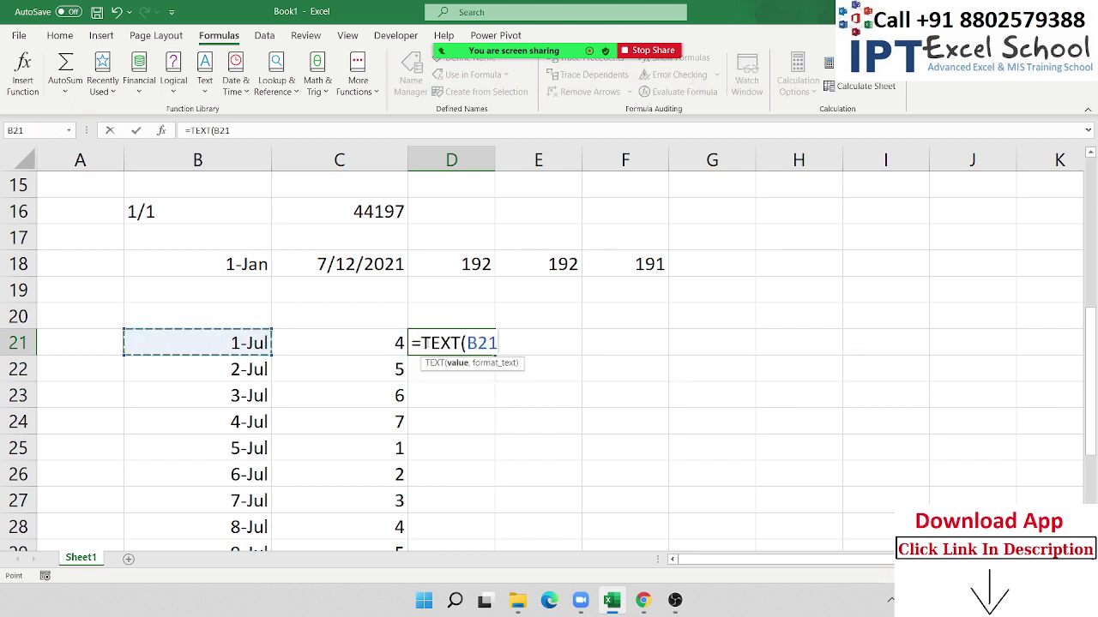
pyautogui.write(',"DDD')
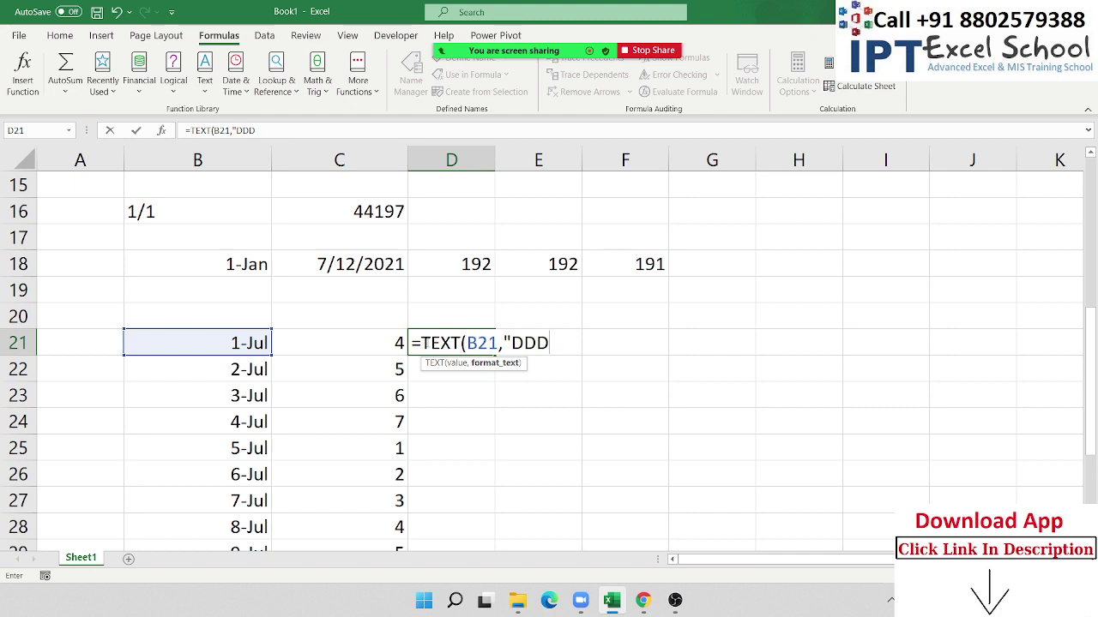
pyautogui.press('Return')
pyautogui.press('Up')
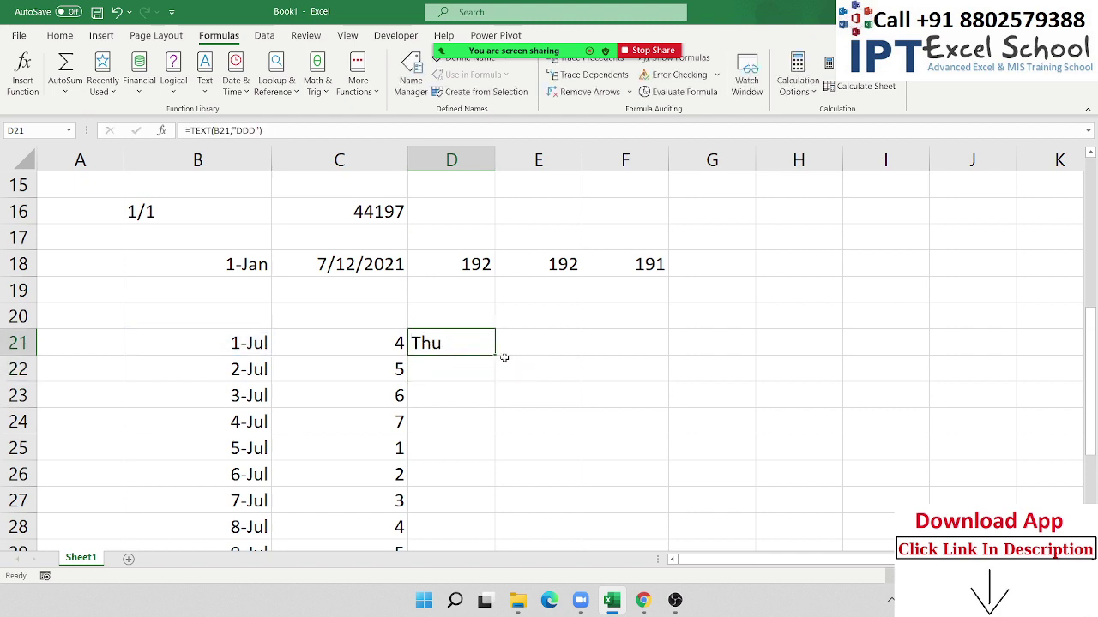
pyautogui.doubleClick(496, 356)
pyautogui.scroll(-6, 490, 387)
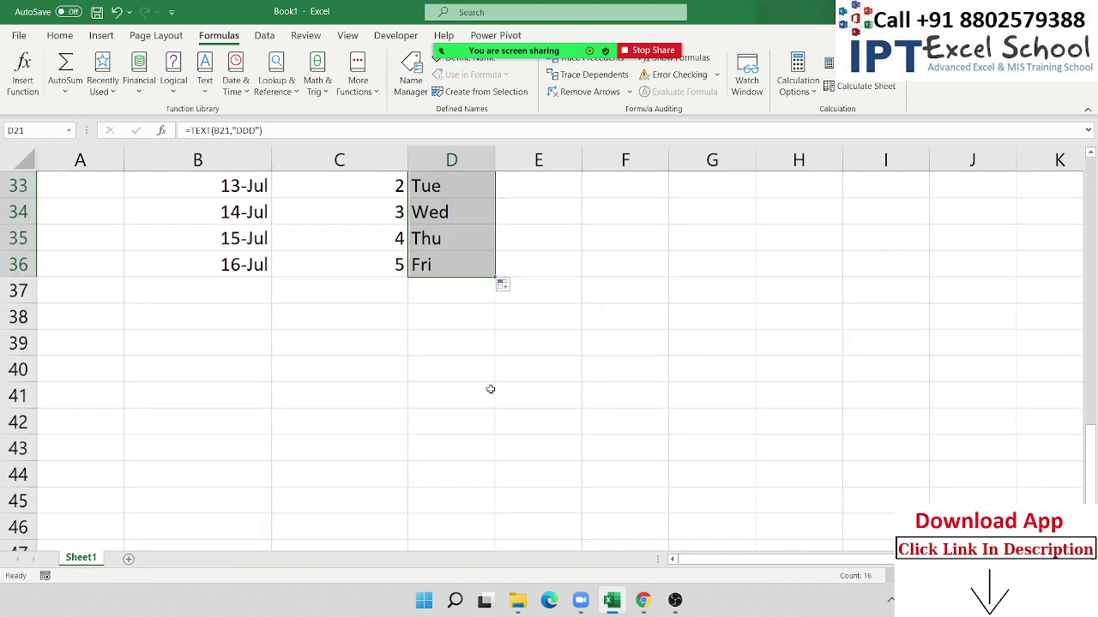
pyautogui.scroll(5, 490, 389)
pyautogui.scroll(1, 490, 390)
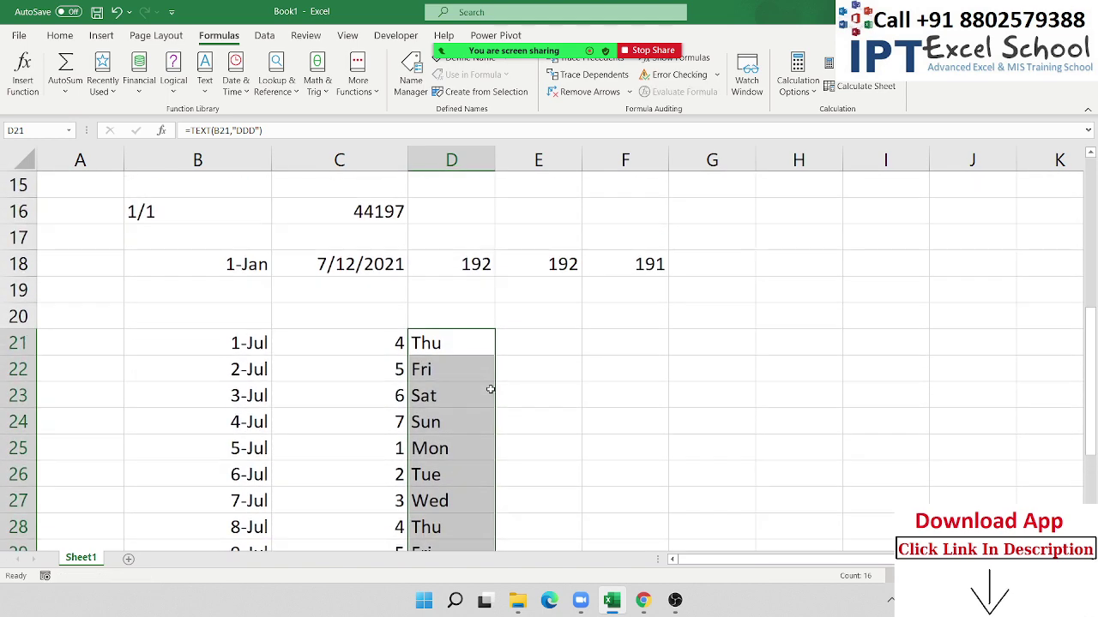
# Step: Enter =WEEKNUM(B21) in E21 and fill it down to E36, giving weeks 27–29
pyautogui.click(504, 338)
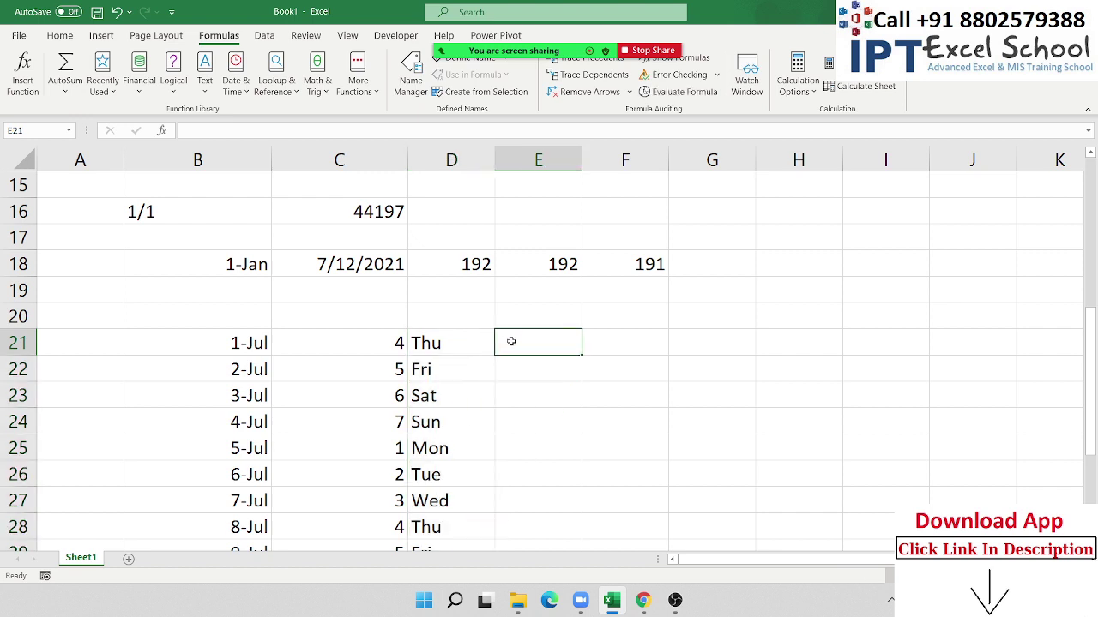
pyautogui.write('=w')
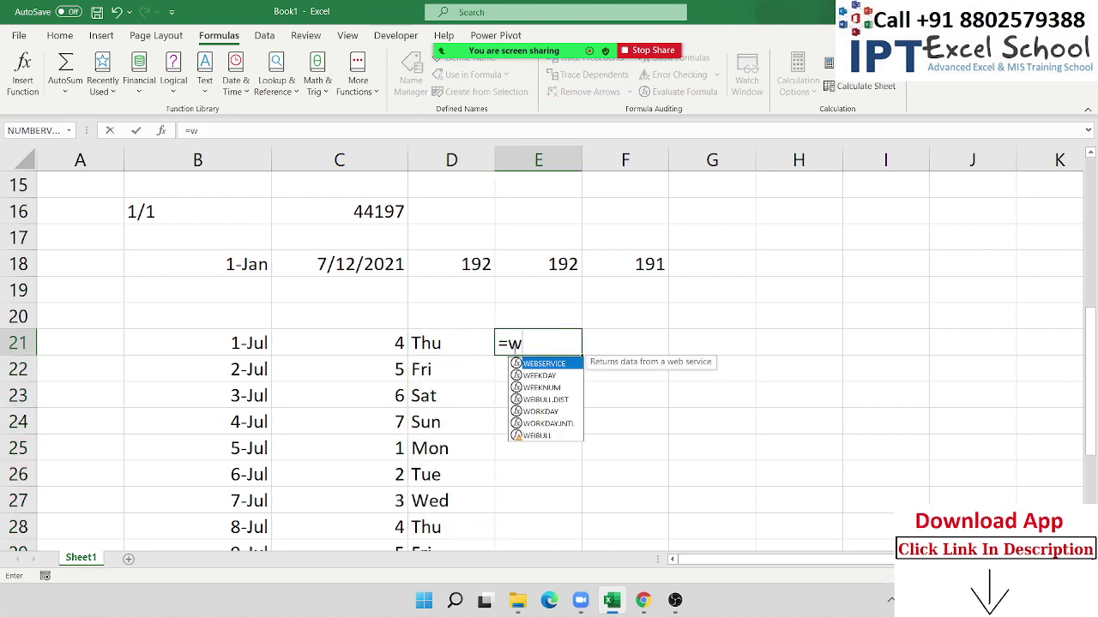
pyautogui.write('ee')
pyautogui.press('Down')
pyautogui.press('Tab')
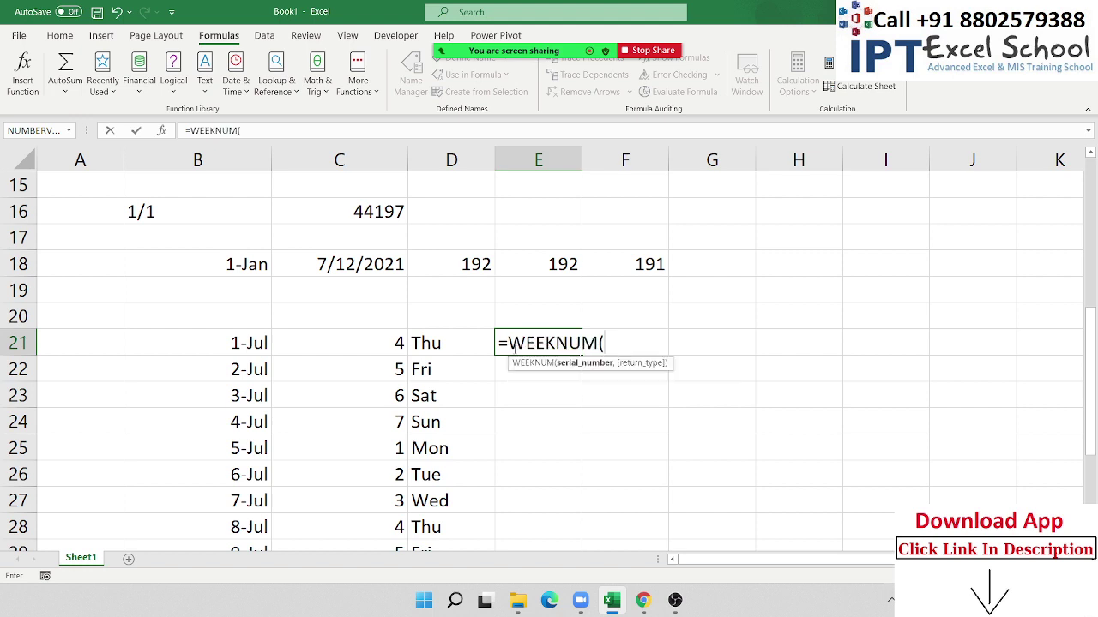
pyautogui.press('Left')
pyautogui.press('Left')
pyautogui.press('Left')
pyautogui.press('Return')
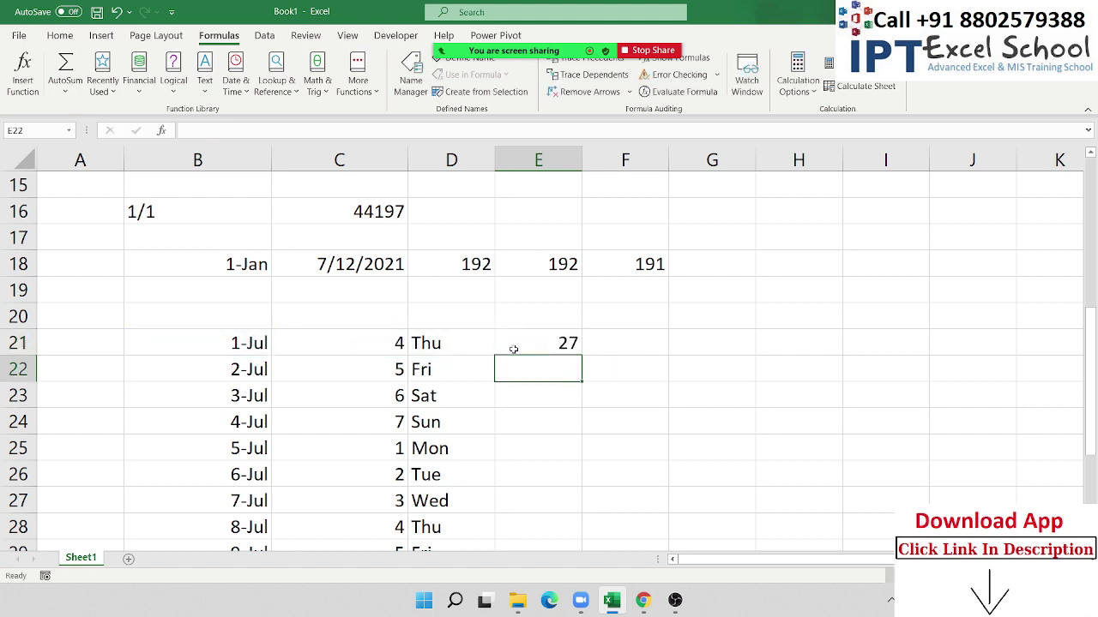
pyautogui.click(547, 349)
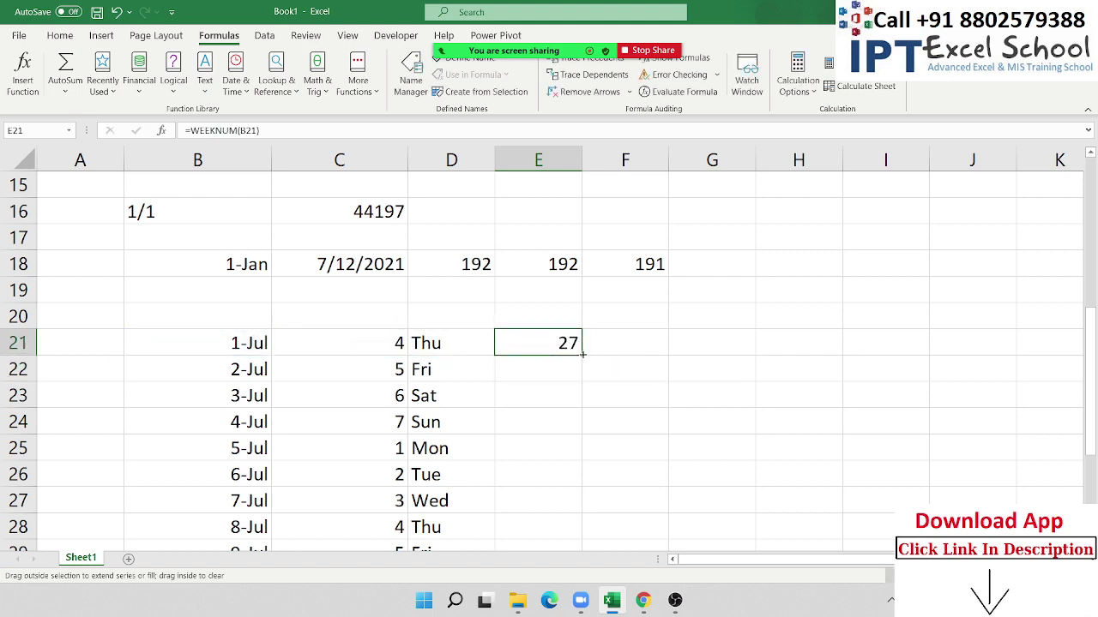
pyautogui.doubleClick(583, 354)
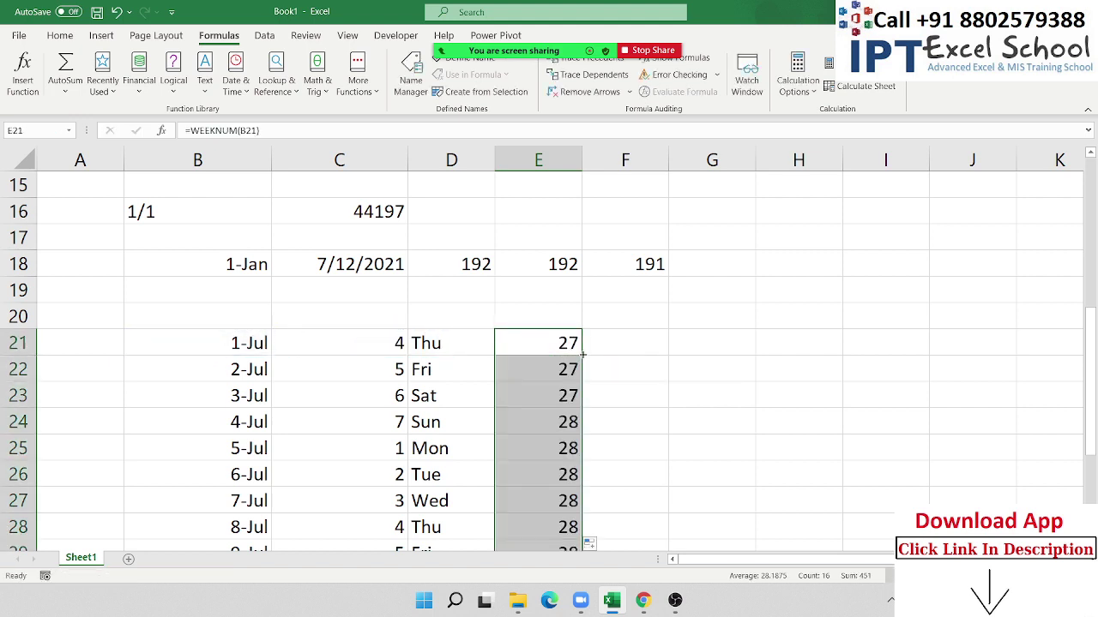
# Step: Browse the Formulas Date & Time function list, then close it
pyautogui.click(313, 97)
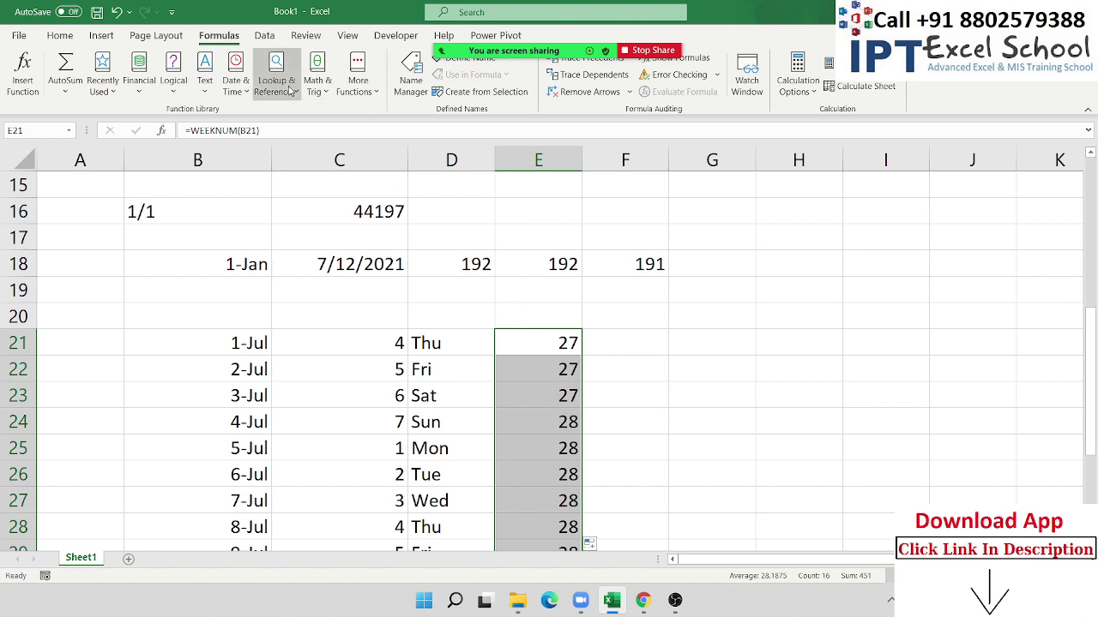
pyautogui.click(243, 91)
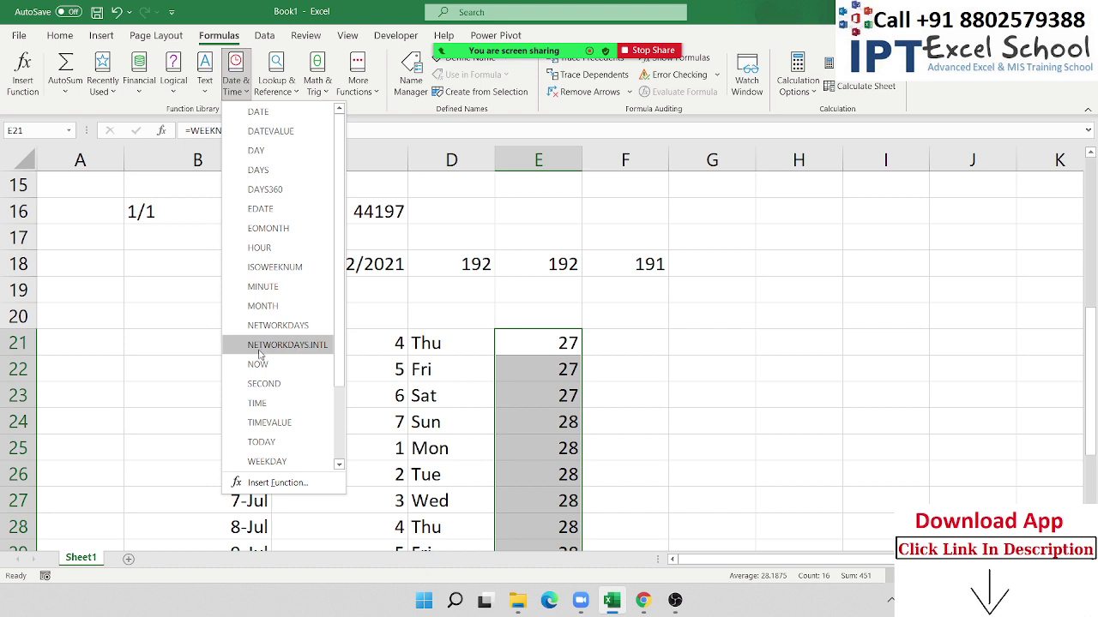
pyautogui.scroll(-2, 257, 360)
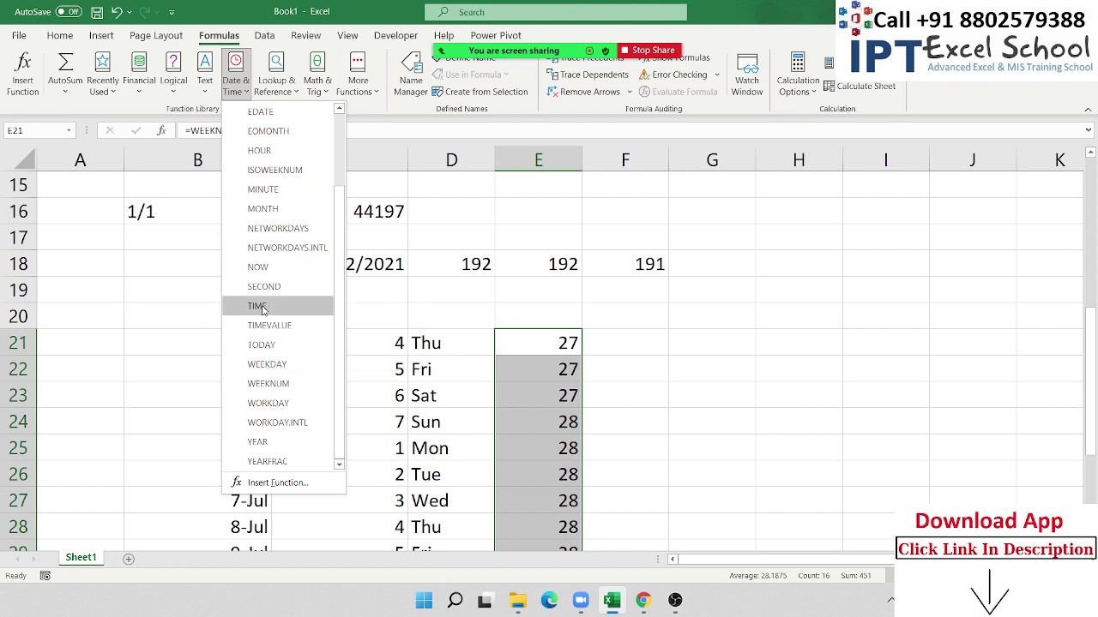
pyautogui.click(170, 328)
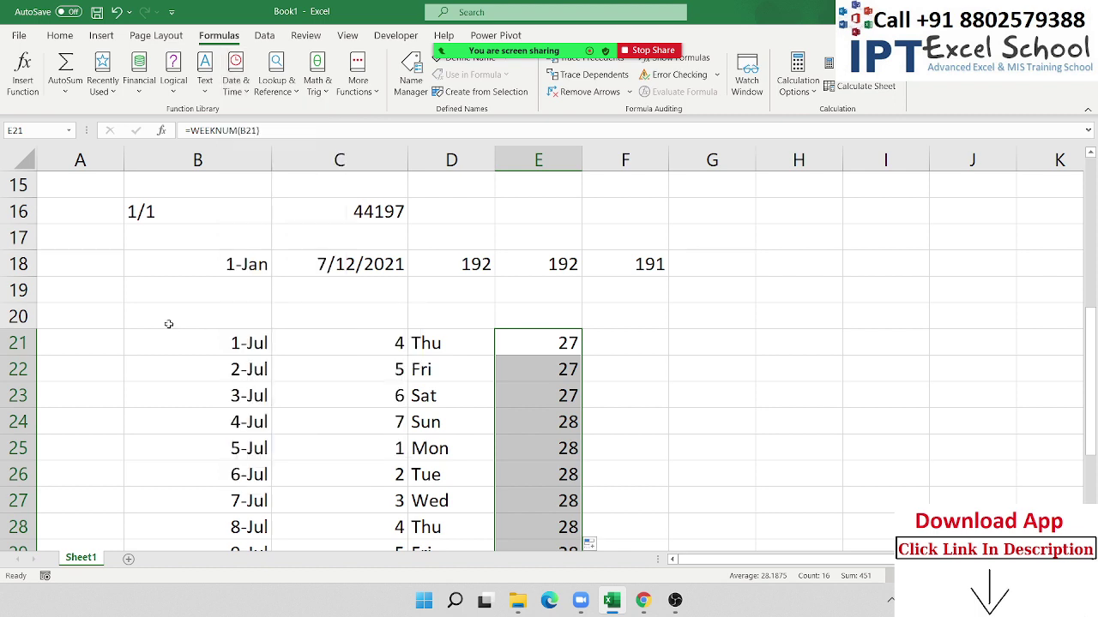
pyautogui.scroll(-6, 185, 327)
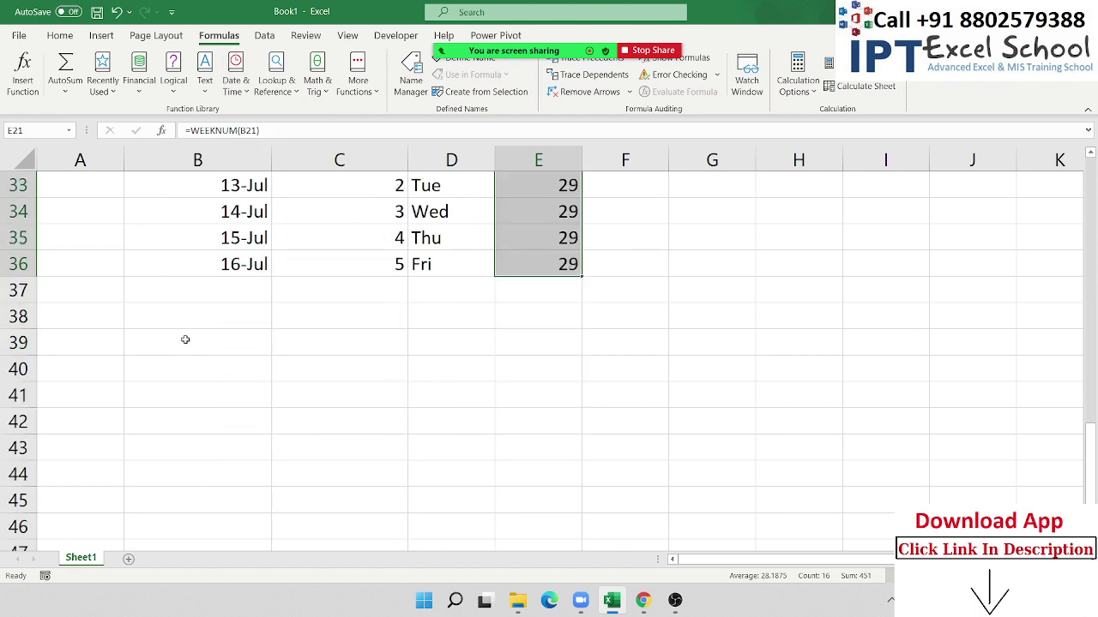
# Step: Enter the text time '10:00 in cell B39
pyautogui.click(182, 335)
pyautogui.write("'")
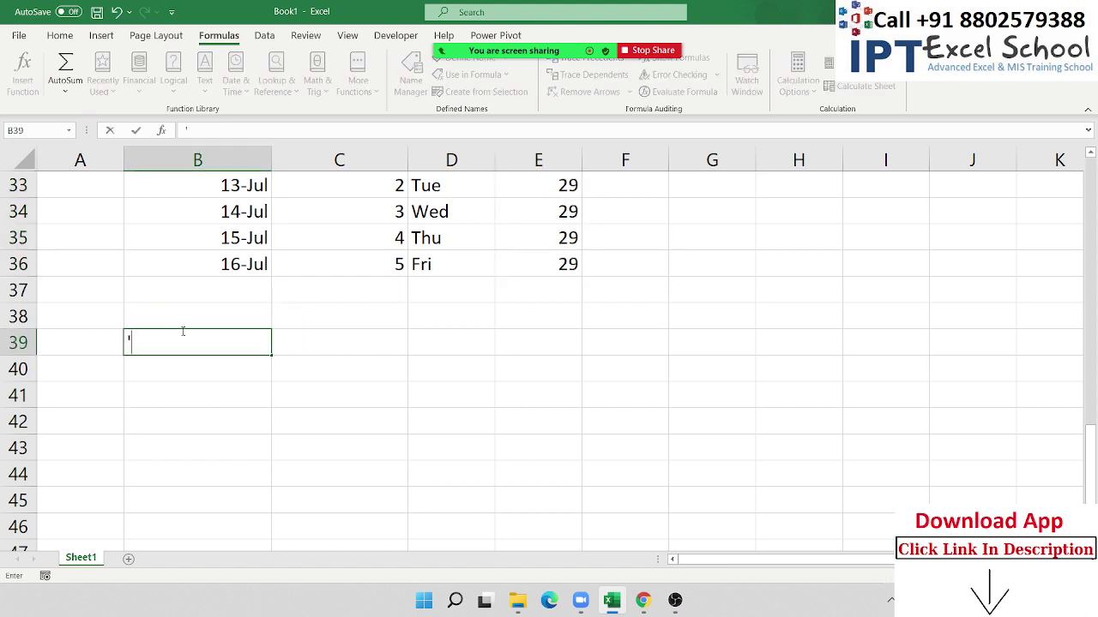
pyautogui.write('10:0')
pyautogui.write('0')
pyautogui.press('Return')
# Step: Convert B39 with =TIMEVALUE(B39) in C39 and format it as a time, 10:00 AM
pyautogui.press('Up')
pyautogui.press('Right')
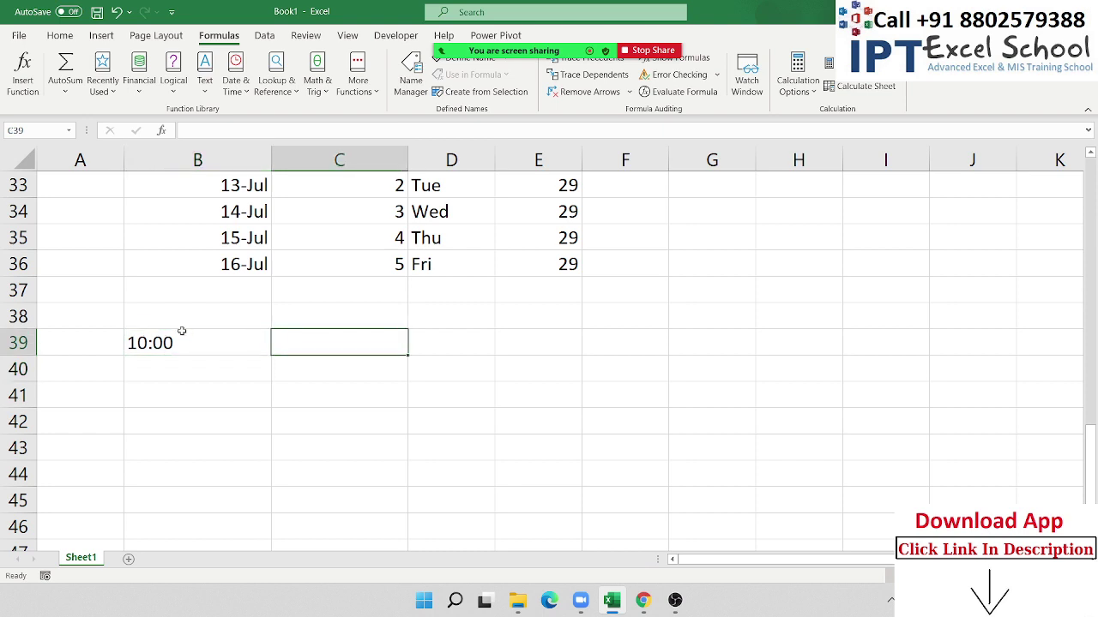
pyautogui.write('=ti')
pyautogui.press('Down')
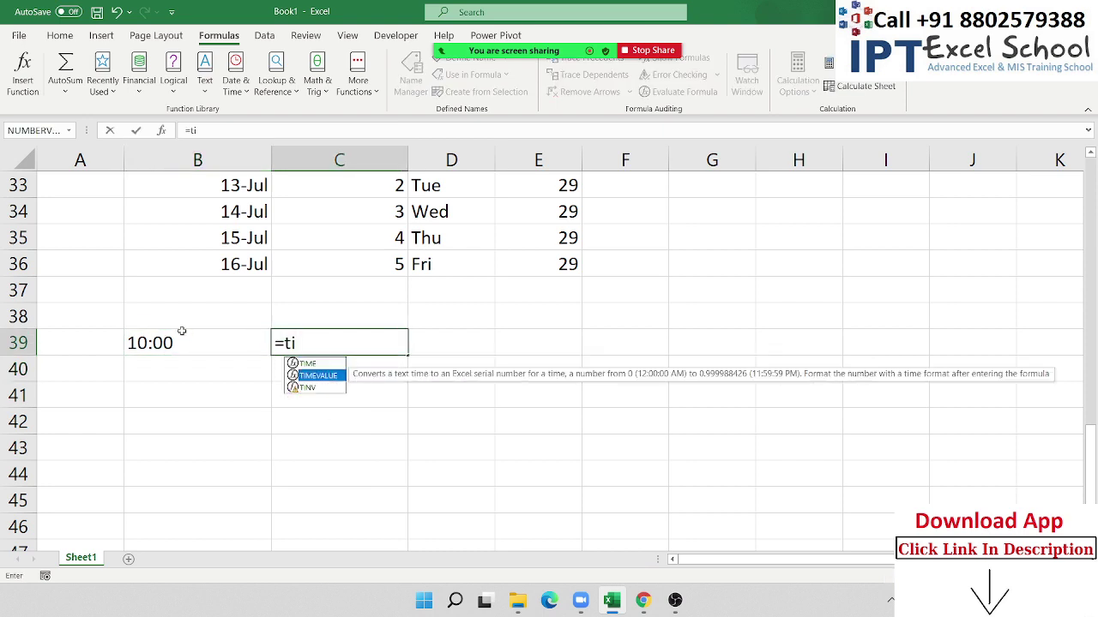
pyautogui.press('Tab')
pyautogui.click(183, 335)
pyautogui.press('Return')
pyautogui.press('Up')
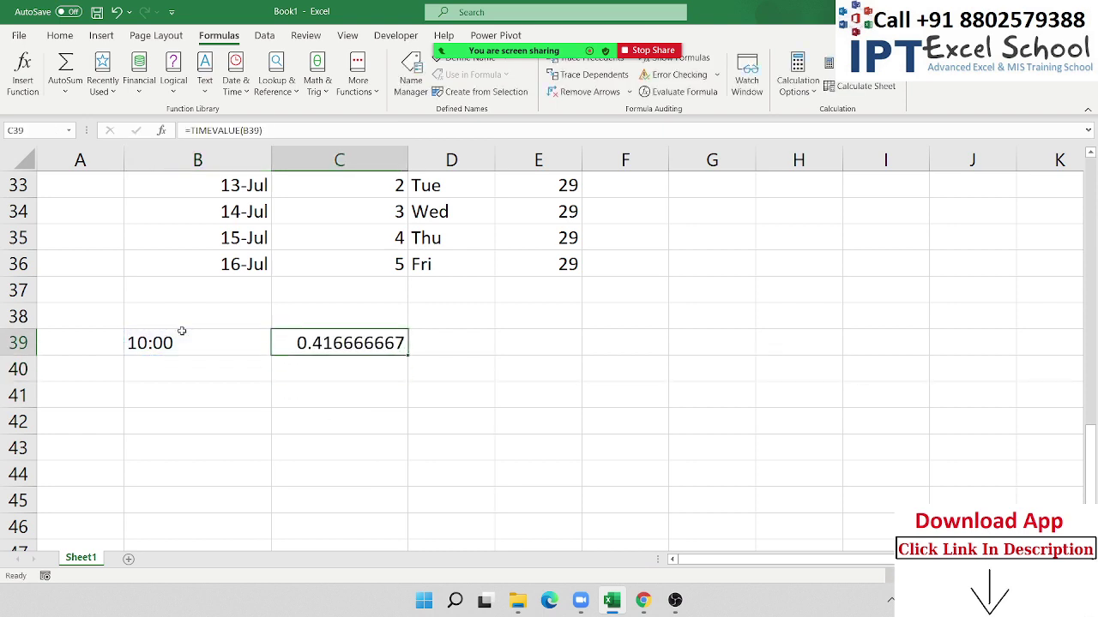
pyautogui.hotkey('ctrl', 'shift', '2')
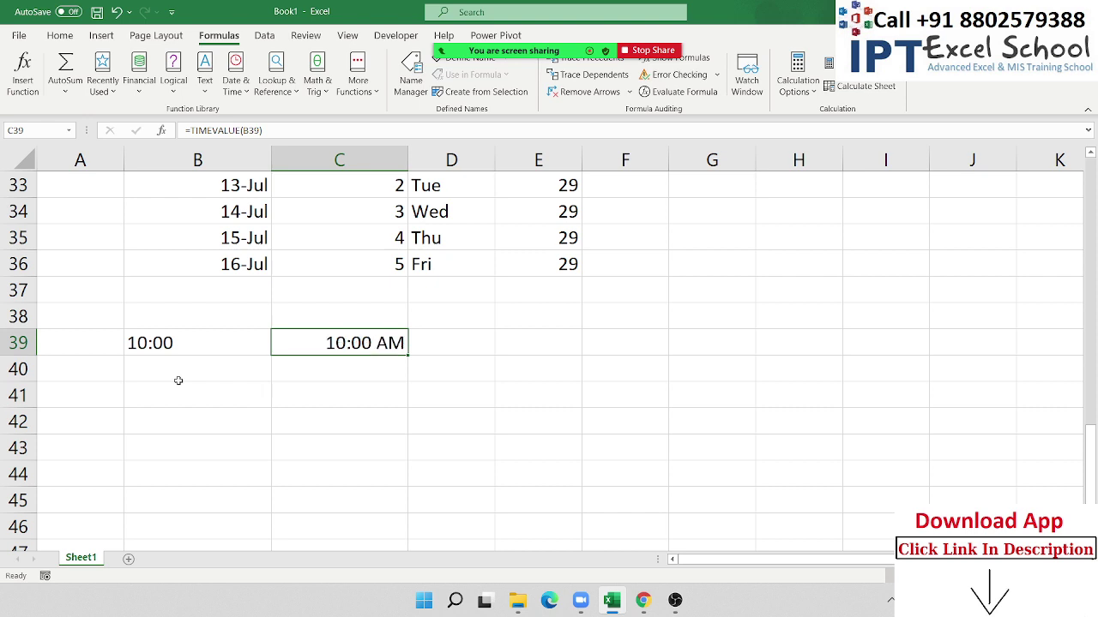
# Step: Browse the Date & Time function list on the Formulas tab
pyautogui.click(235, 83)
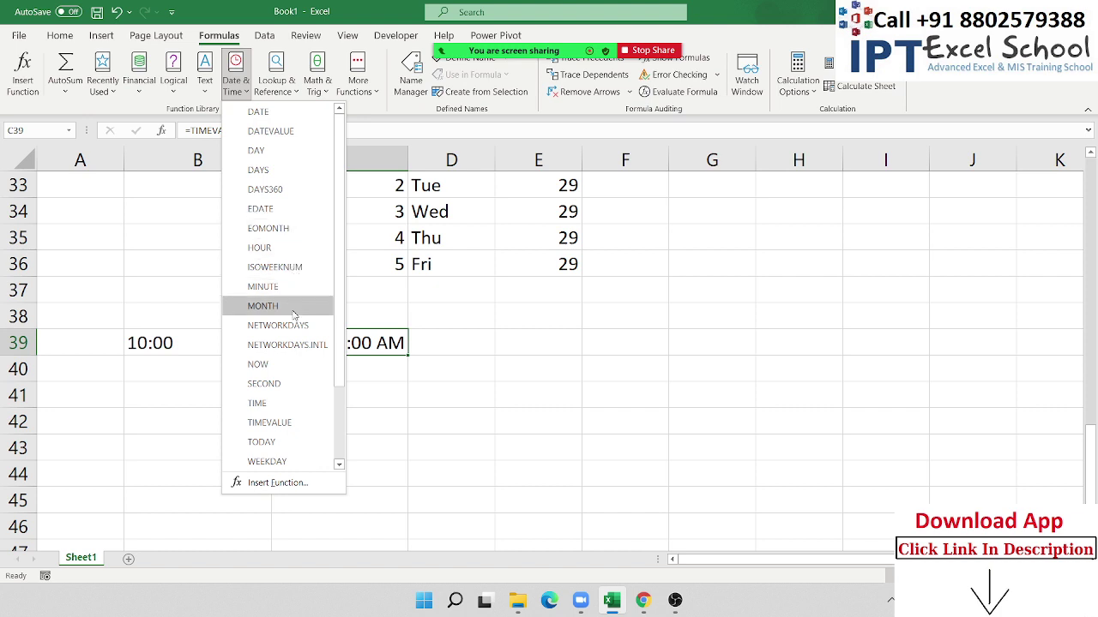
pyautogui.scroll(-2, 292, 385)
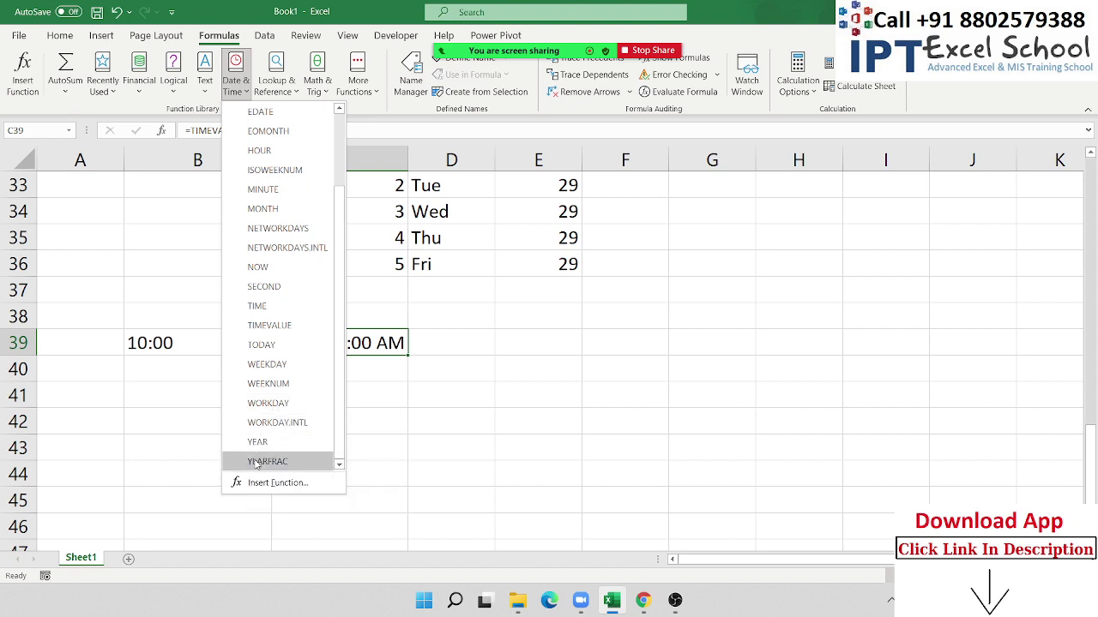
pyautogui.press('Escape')
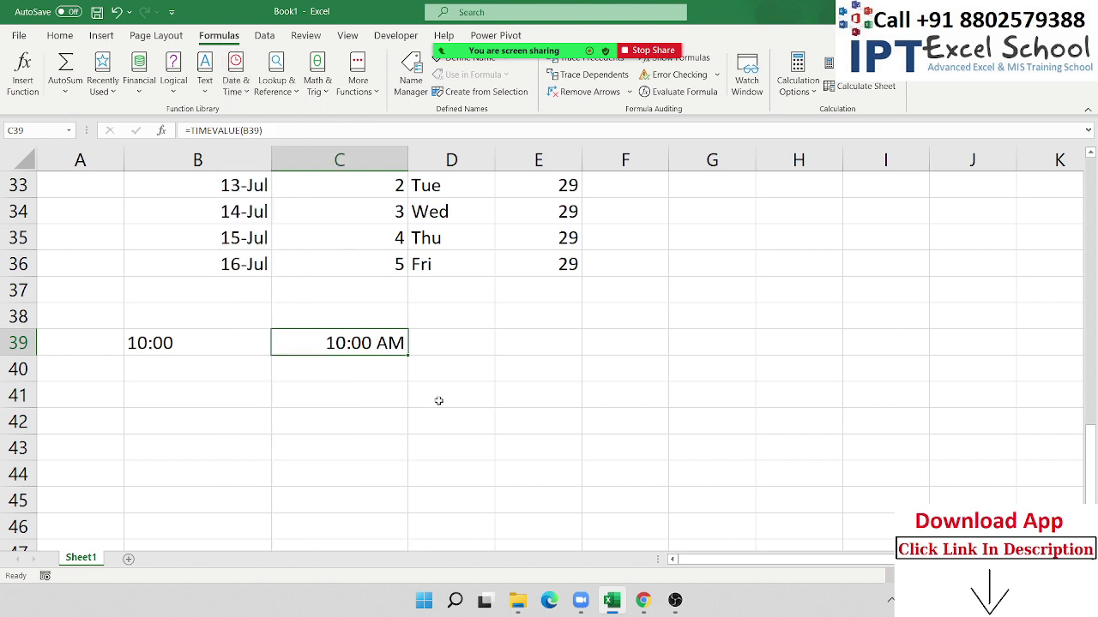
pyautogui.scroll(-2, 197, 341)
# Step: Enter 1/1 (1-Jan) in B44 and today's date, 7/12/2021, in C44
pyautogui.click(185, 316)
pyautogui.write('1/')
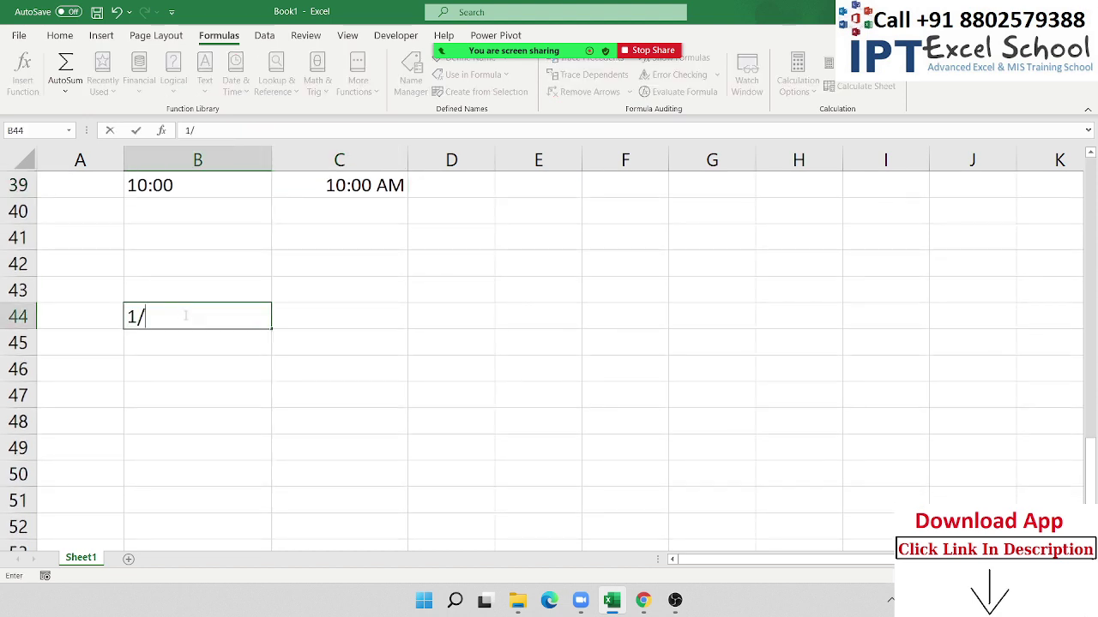
pyautogui.write('1')
pyautogui.hotkey('ctrl', 'Return')
pyautogui.press('Right')
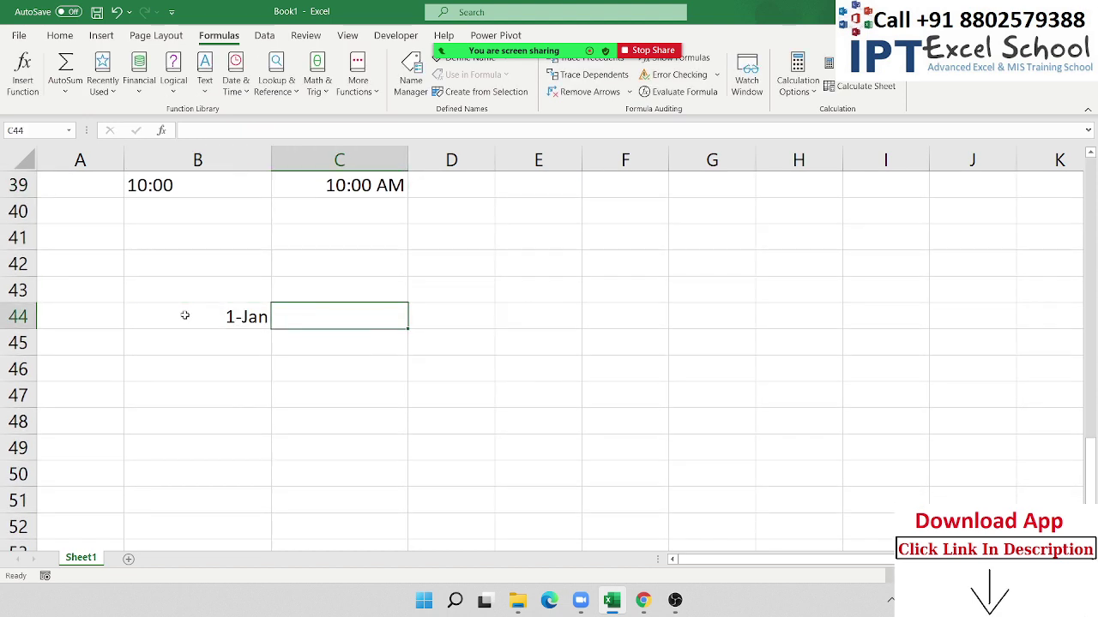
pyautogui.hotkey('ctrl', ';')
pyautogui.press('Return')
pyautogui.press('Up')
pyautogui.press('Right')
pyautogui.press('Up')
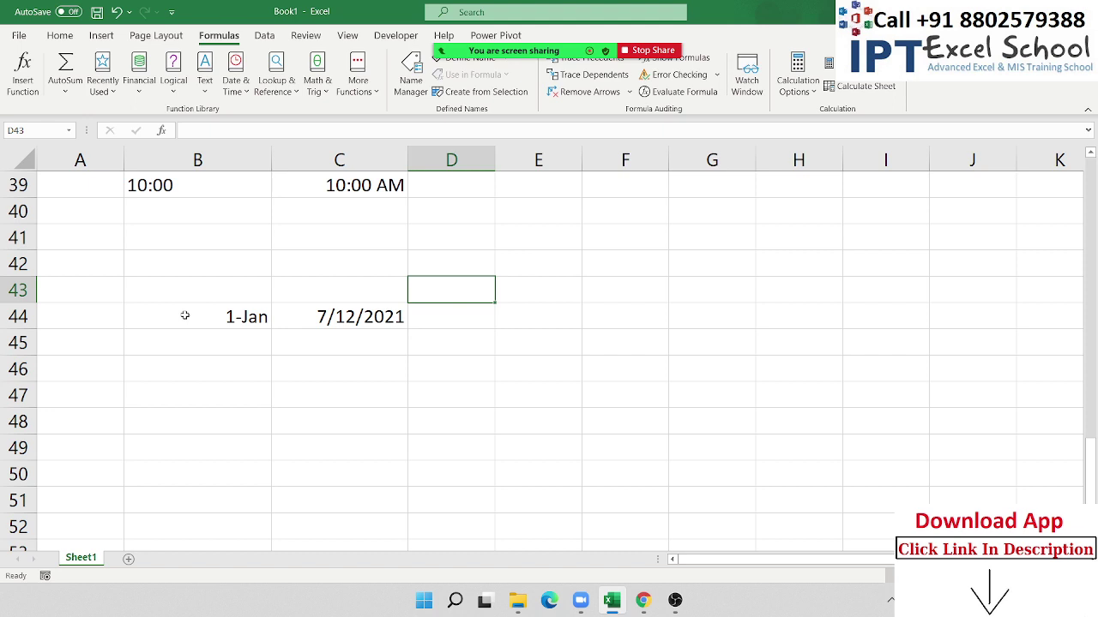
# Step: Calculate =YEARFRAC(B44,C44) in D44, returning 0.53056
pyautogui.press('Down')
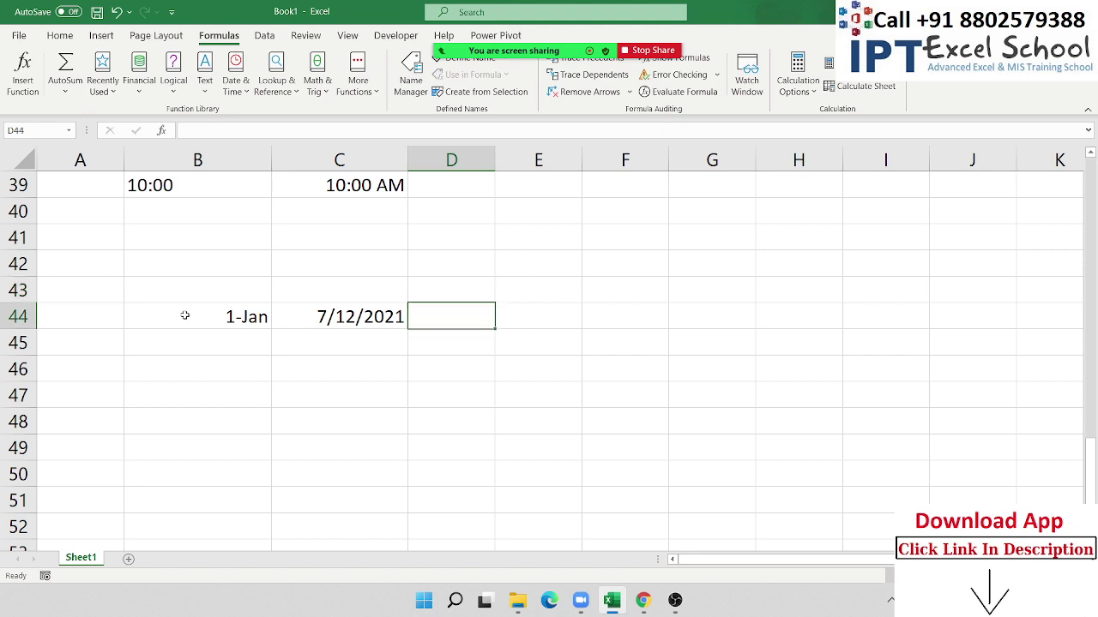
pyautogui.write('=yea')
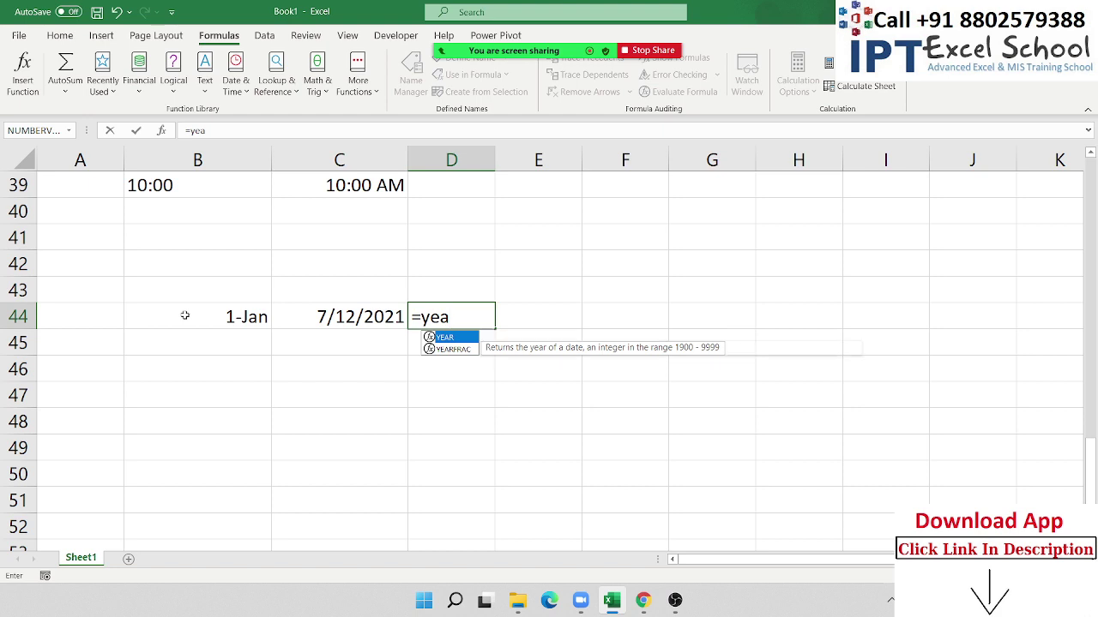
pyautogui.press('Down')
pyautogui.press('Tab')
pyautogui.press('Left')
pyautogui.press('Left')
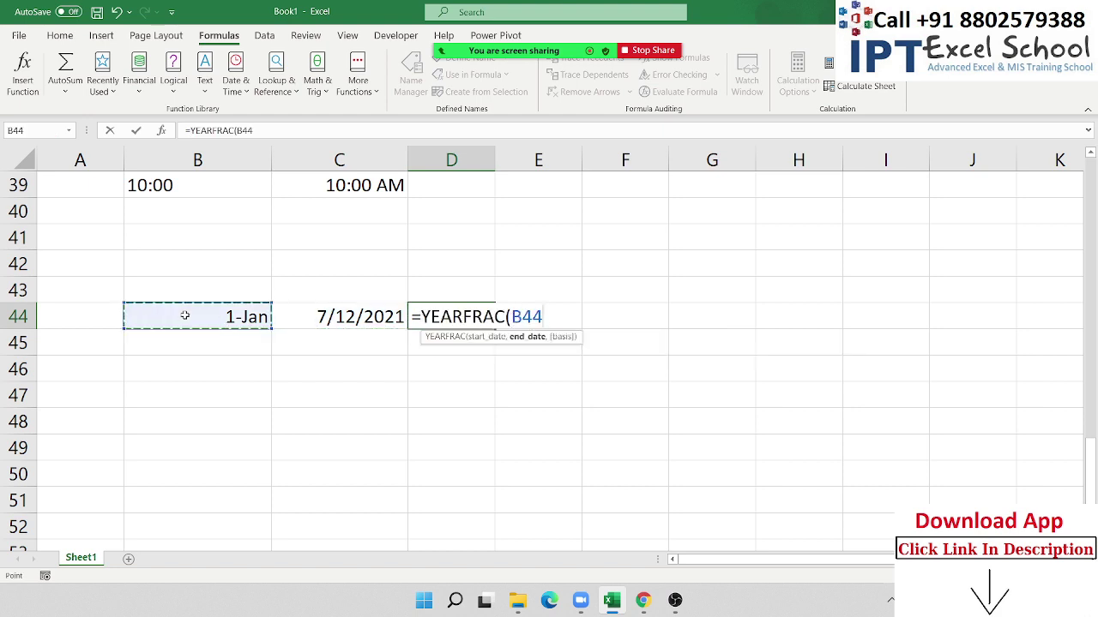
pyautogui.write(',')
pyautogui.press('Right')
pyautogui.press('Return')
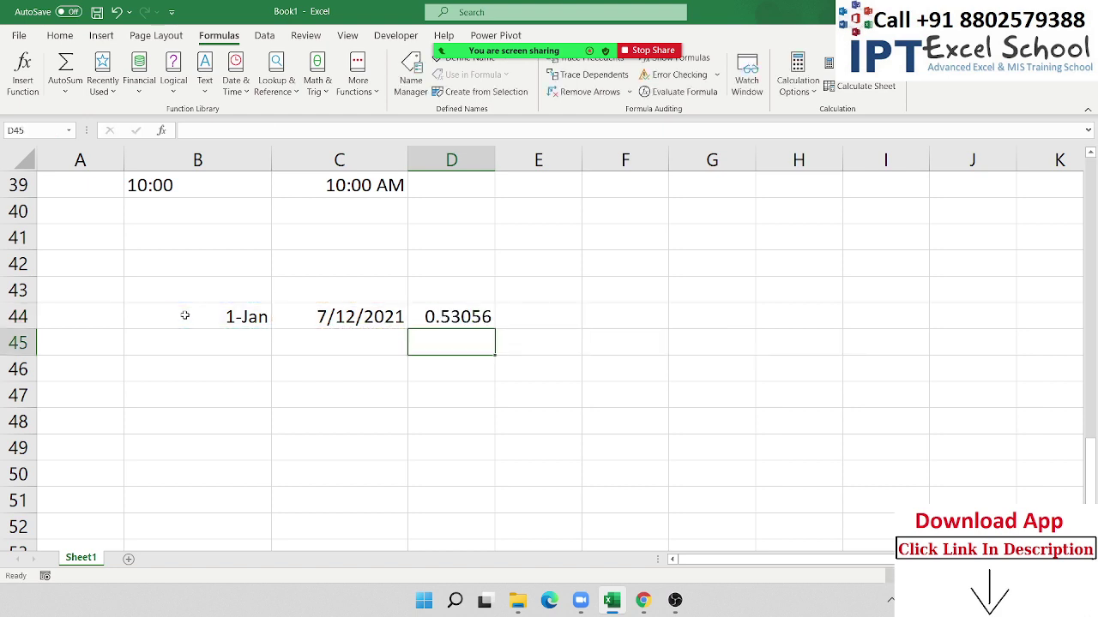
pyautogui.press('Up')
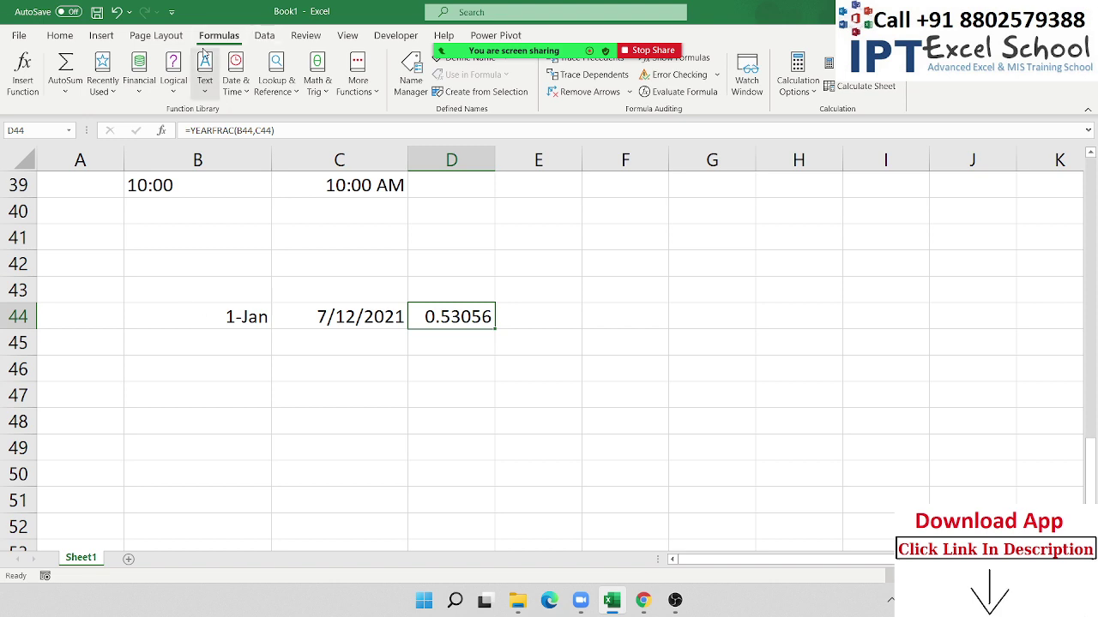
# Step: Apply Percent Style to D44 so 0.53056 shows as 53%, then review its YEARFRAC formula
pyautogui.click(266, 38)
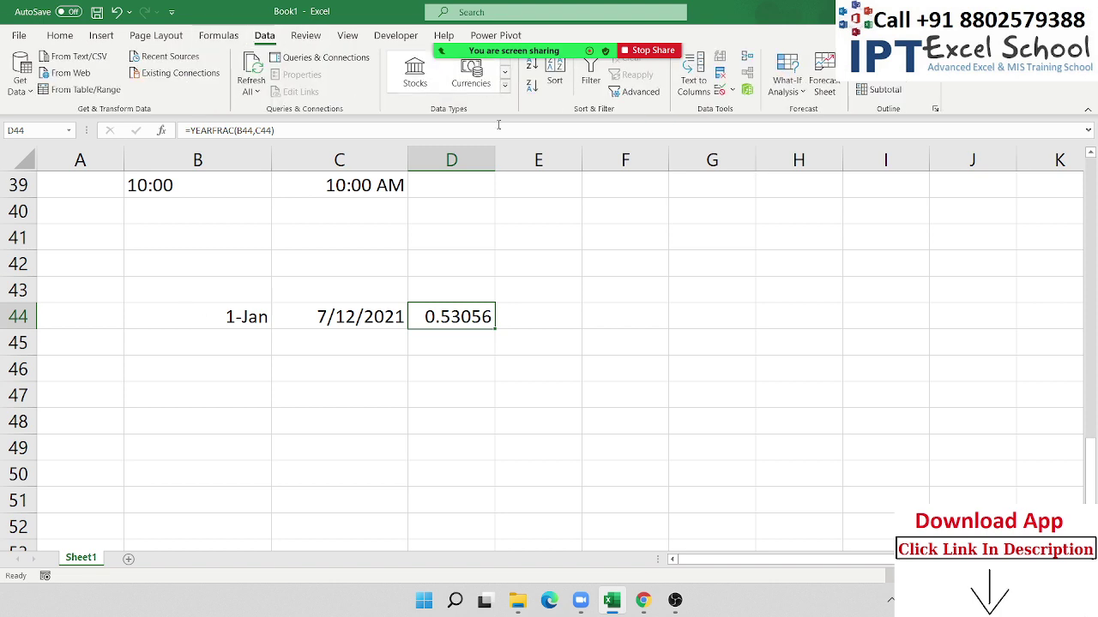
pyautogui.click(60, 36)
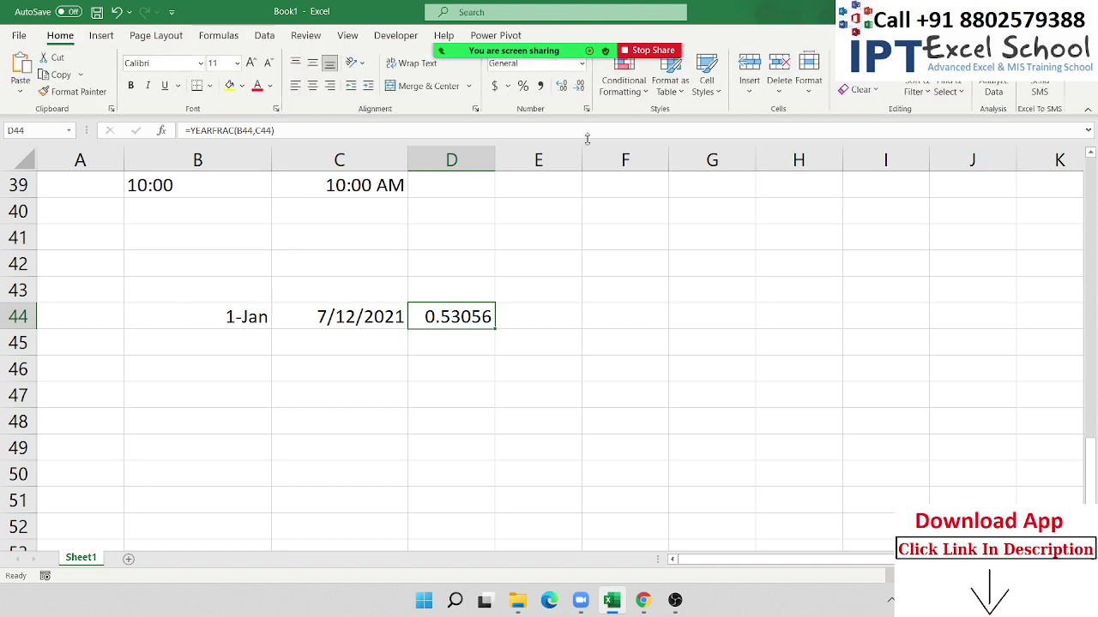
pyautogui.click(522, 86)
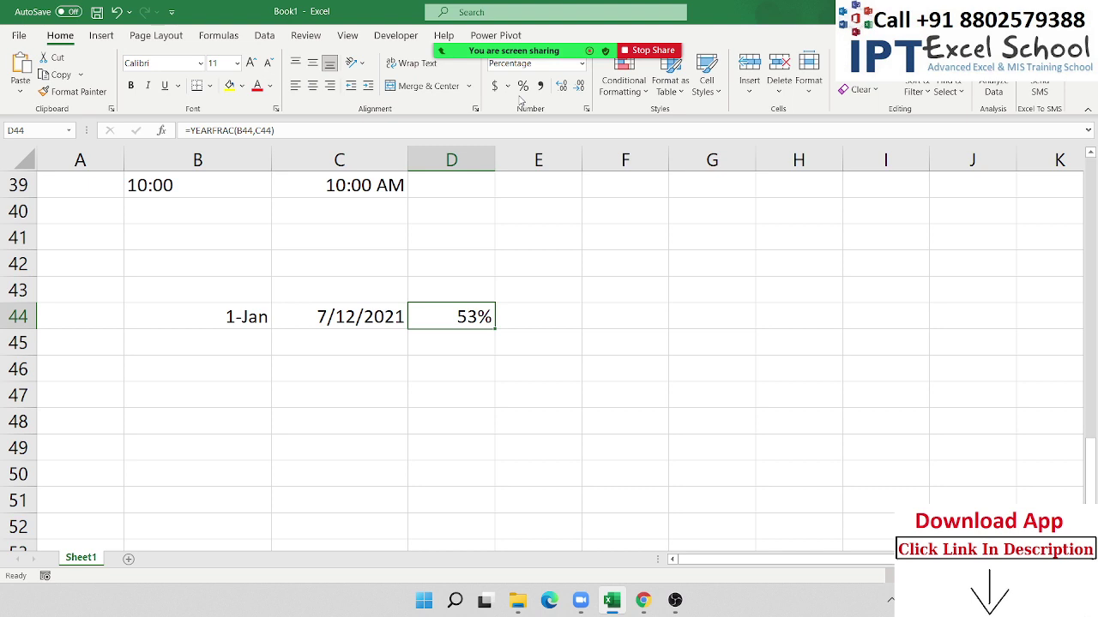
pyautogui.moveTo(494, 19)
pyautogui.doubleClick(485, 317)
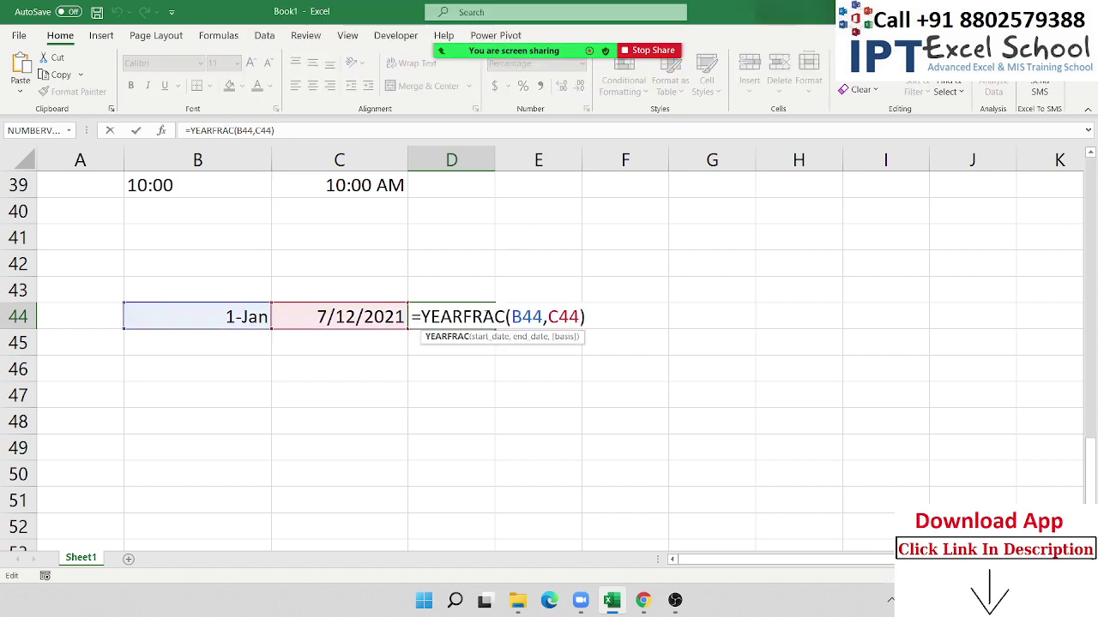
pyautogui.press('Return')
# Step: Scroll back to the top of the sheet and open the Text functions list
pyautogui.click(464, 317)
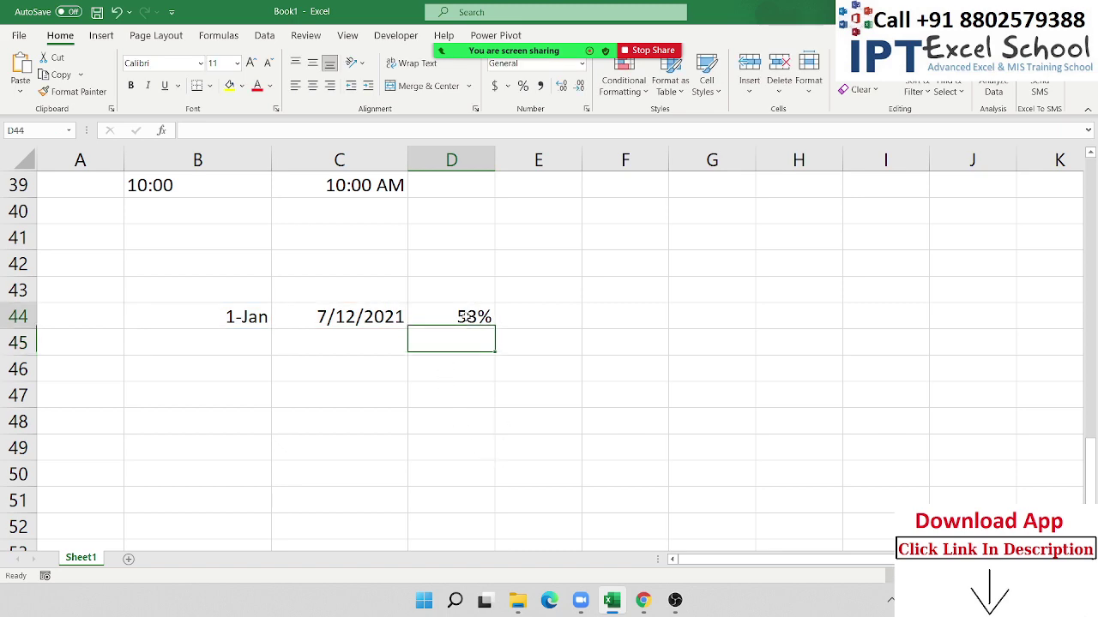
pyautogui.scroll(4, 464, 316)
pyautogui.scroll(3, 466, 315)
pyautogui.scroll(4, 465, 315)
pyautogui.scroll(2, 466, 316)
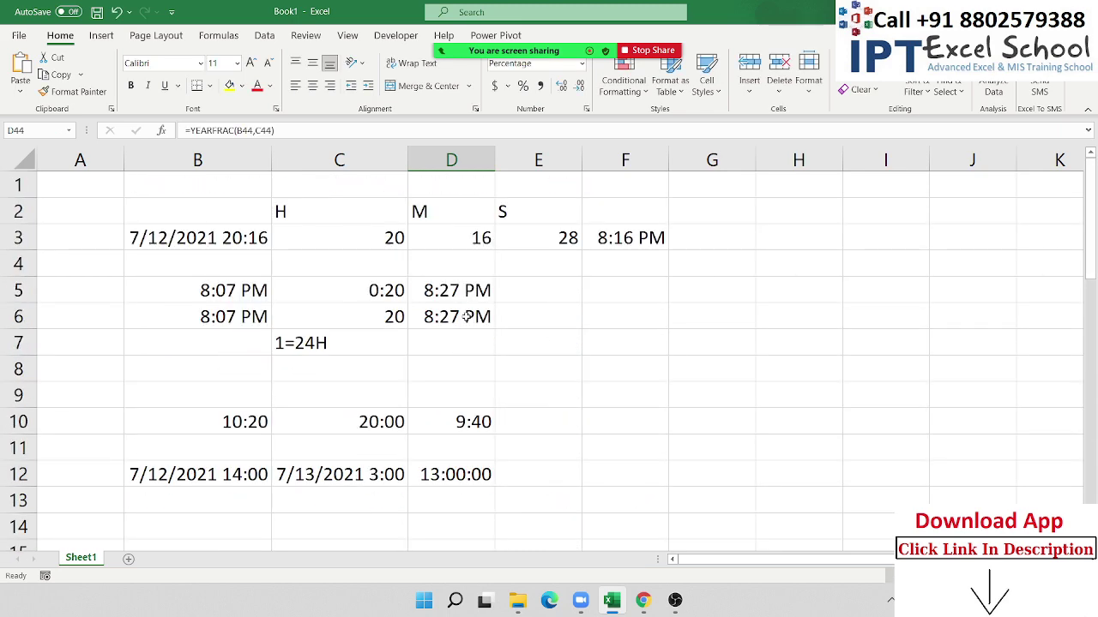
pyautogui.click(237, 39)
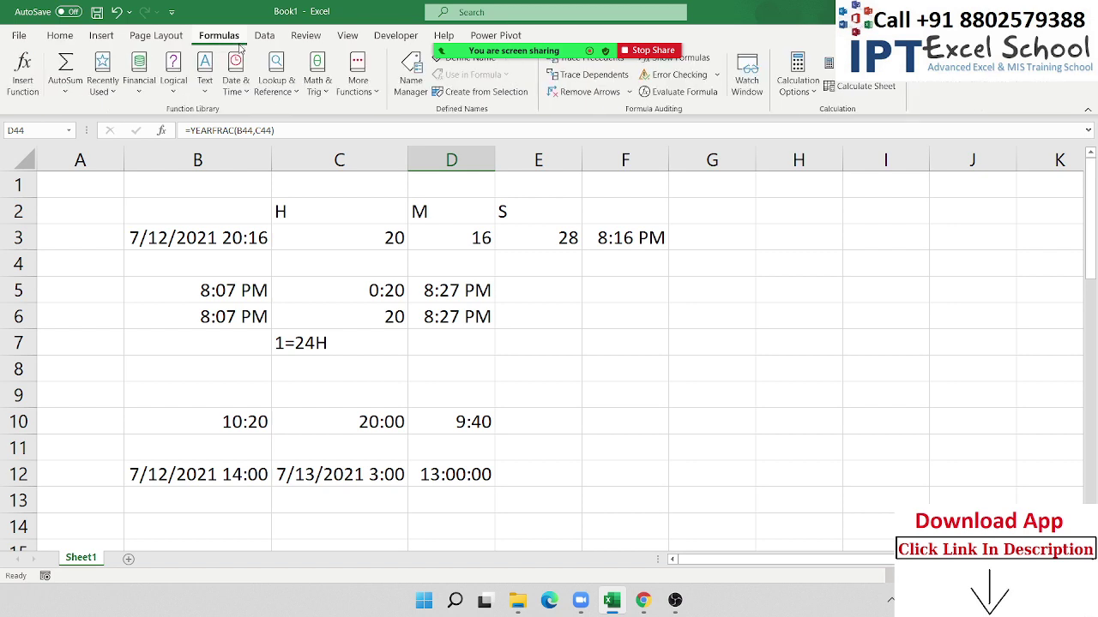
pyautogui.click(211, 91)
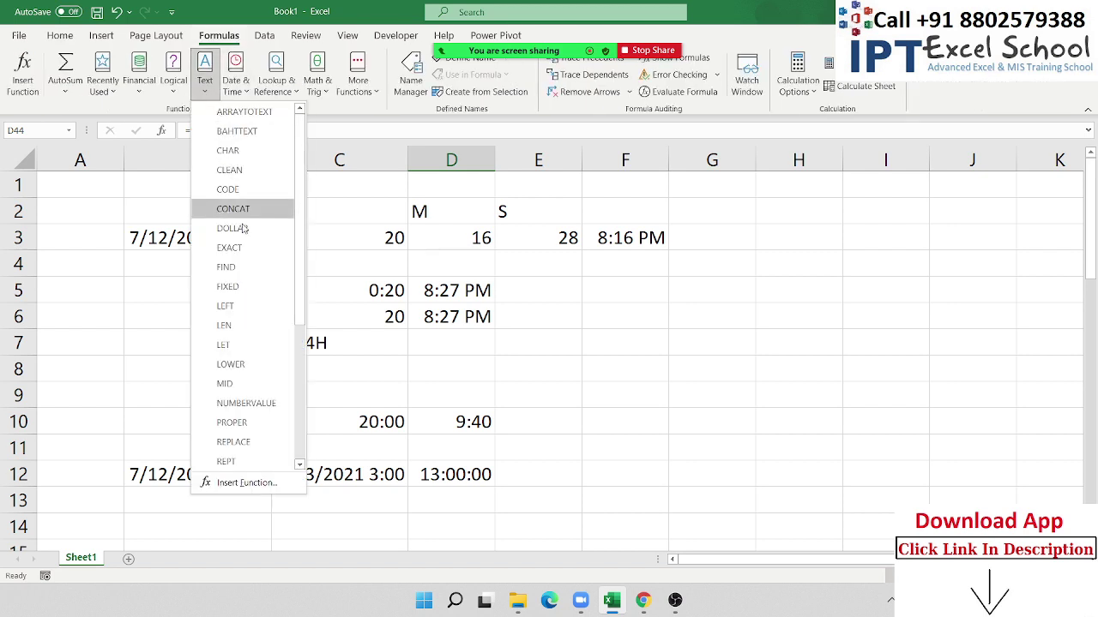
pyautogui.scroll(-3, 244, 257)
# Step: Browse the Date & Time and Text function lists on the Formulas tab
pyautogui.click(244, 79)
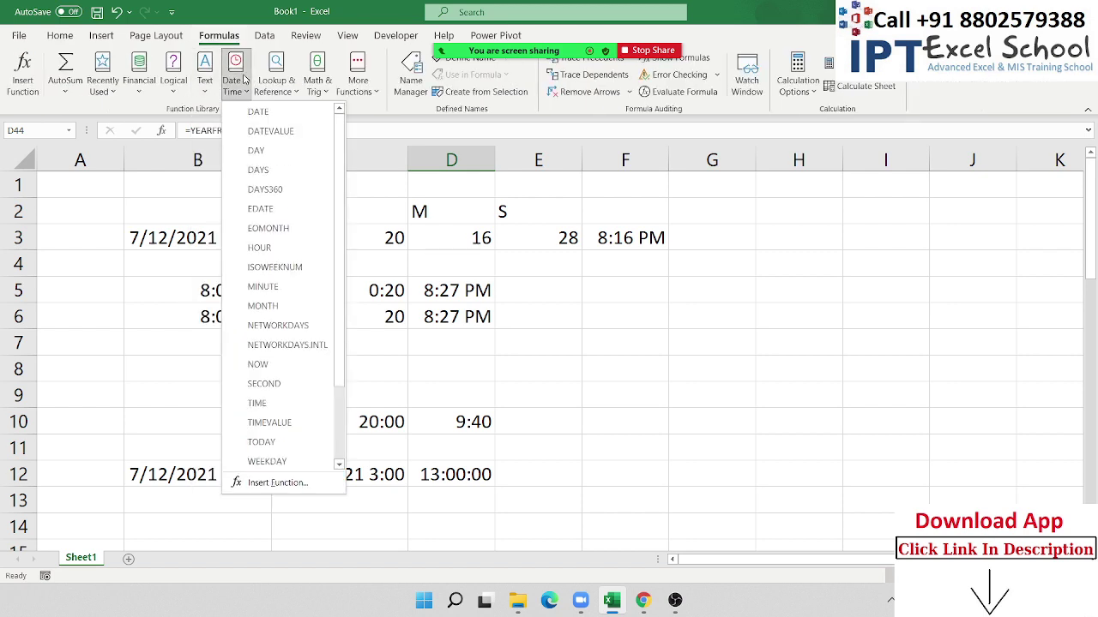
pyautogui.scroll(-2, 270, 193)
pyautogui.scroll(2, 275, 305)
pyautogui.scroll(-2, 275, 309)
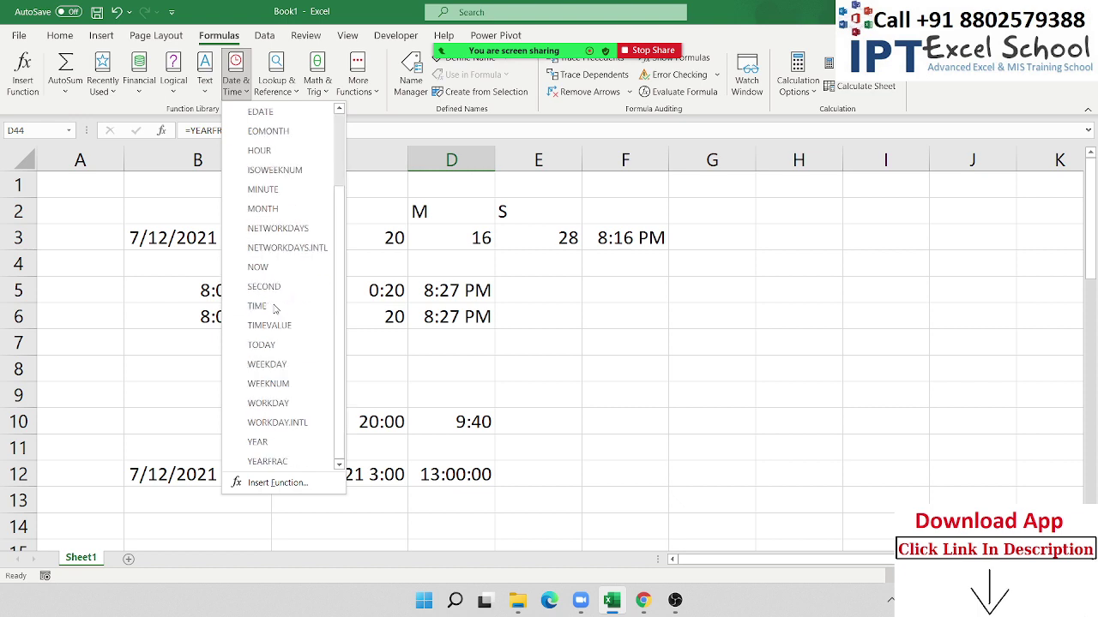
pyautogui.scroll(2, 274, 309)
pyautogui.scroll(-2, 275, 308)
pyautogui.scroll(2, 275, 308)
pyautogui.click(174, 85)
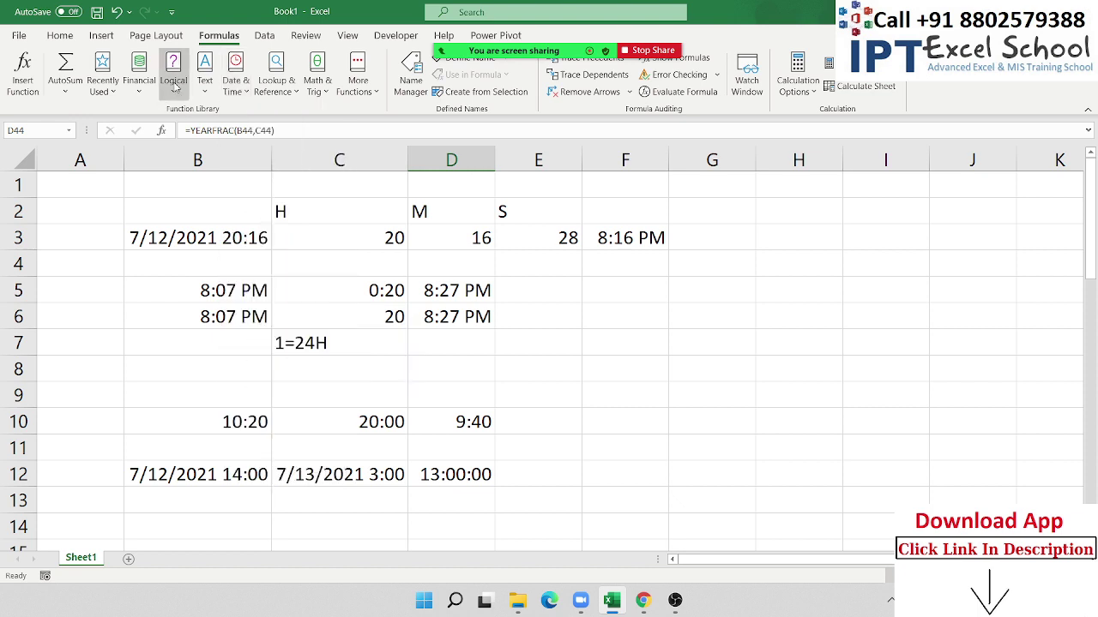
pyautogui.click(206, 82)
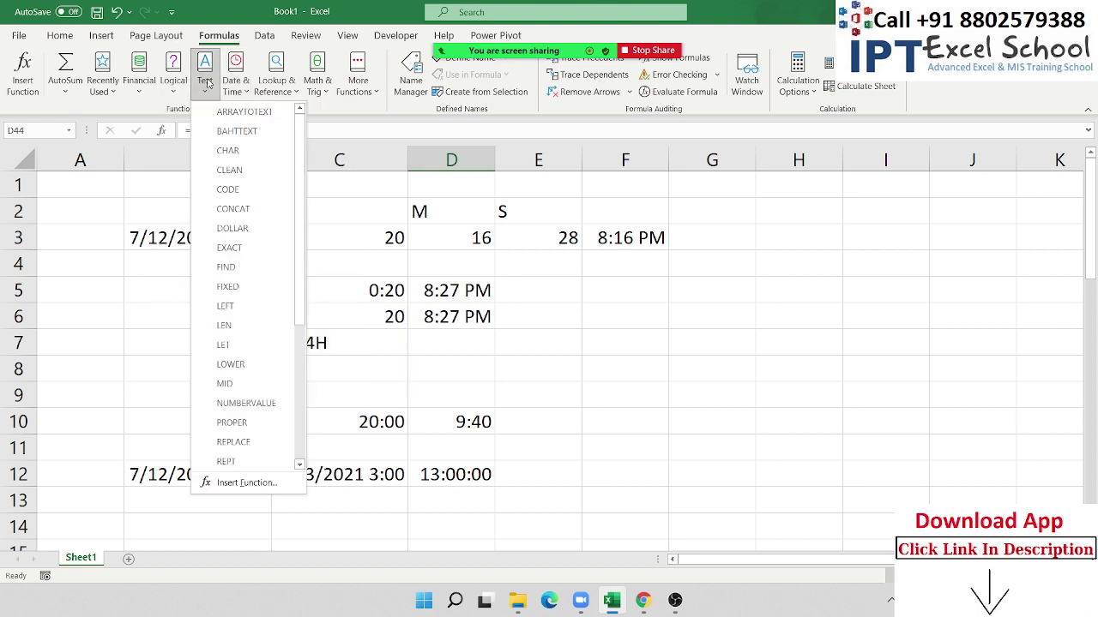
pyautogui.click(235, 84)
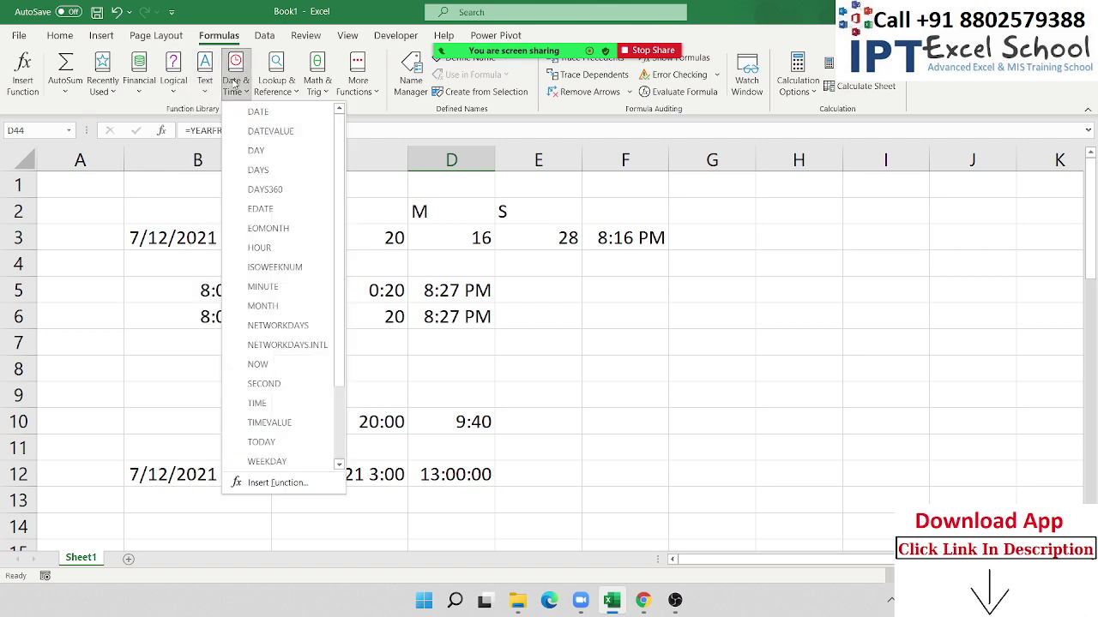
pyautogui.click(485, 319)
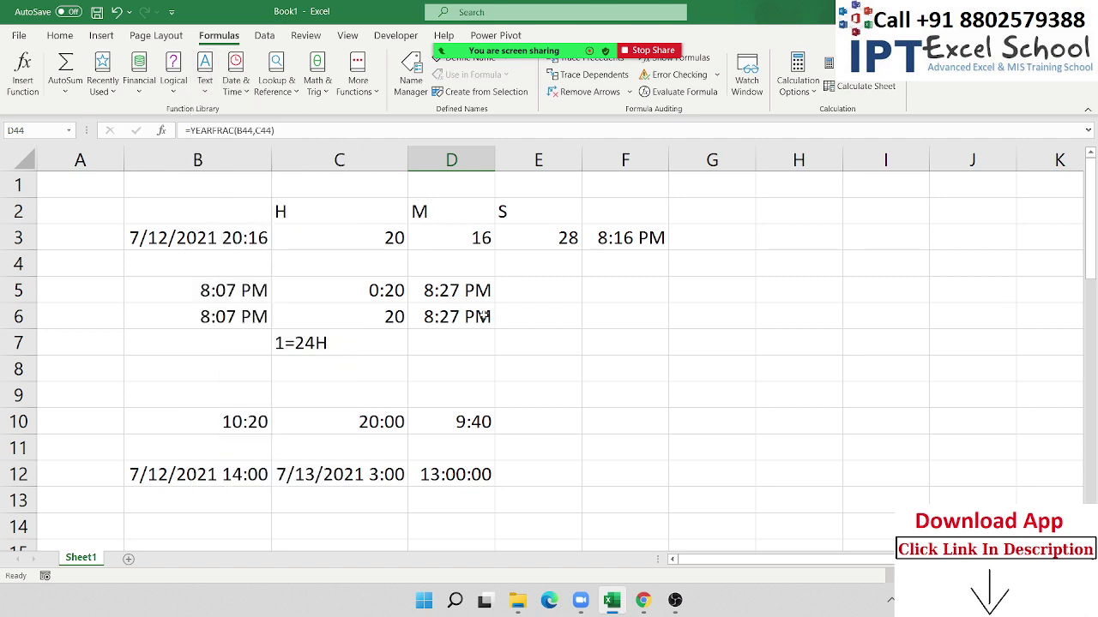
# Step: Bring the Zoom meeting recording folder in File Explorer forward and maximize it
pyautogui.click(434, 340)
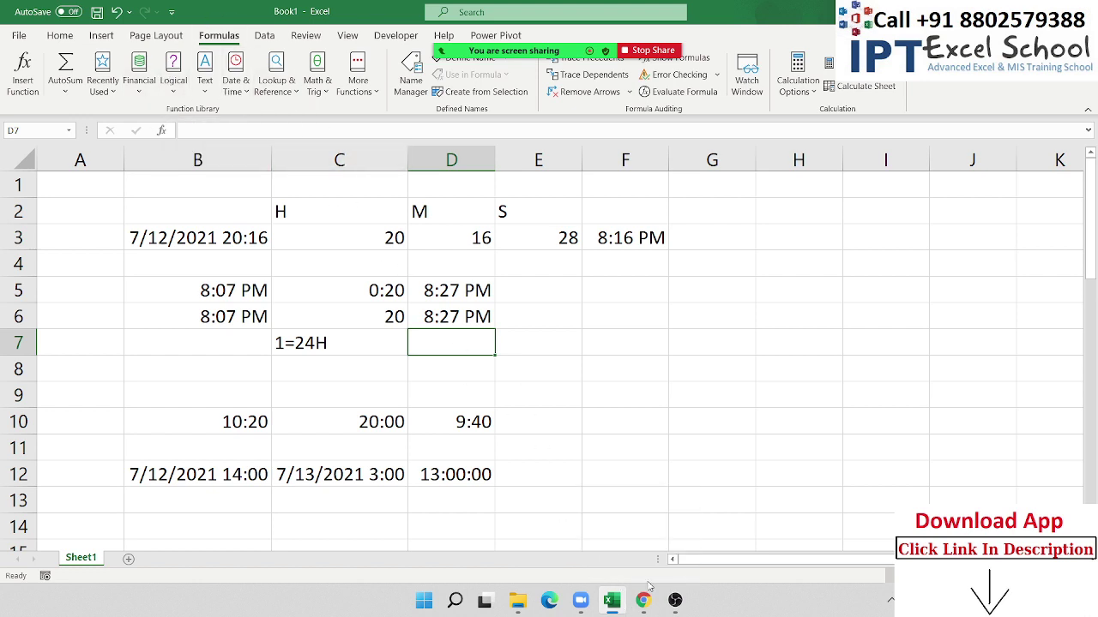
pyautogui.moveTo(656, 600)
pyautogui.click(517, 600)
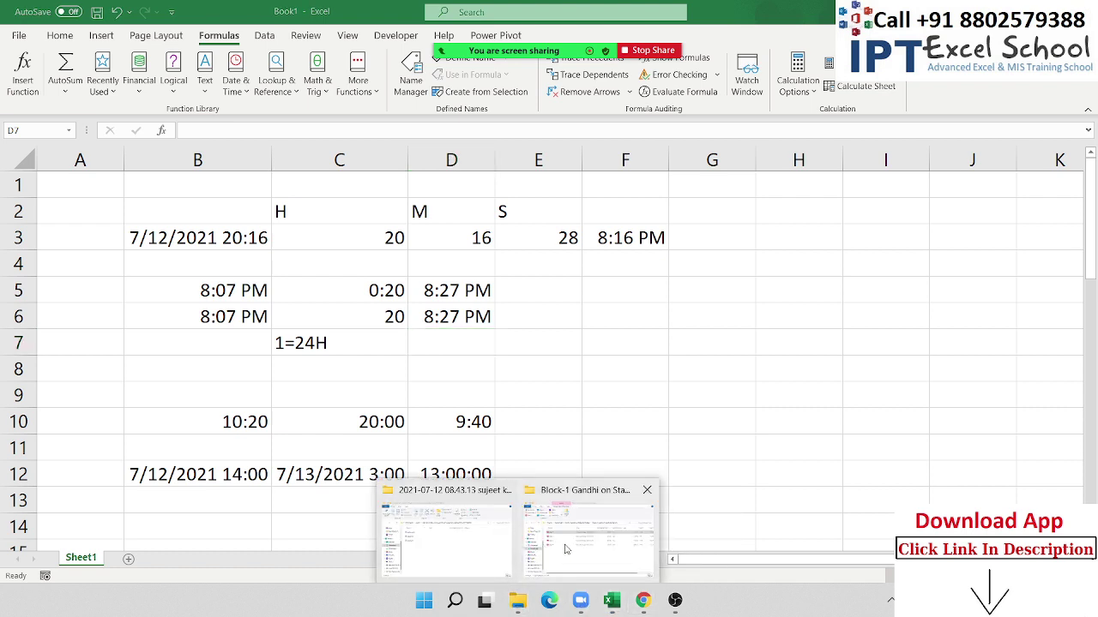
pyautogui.click(473, 533)
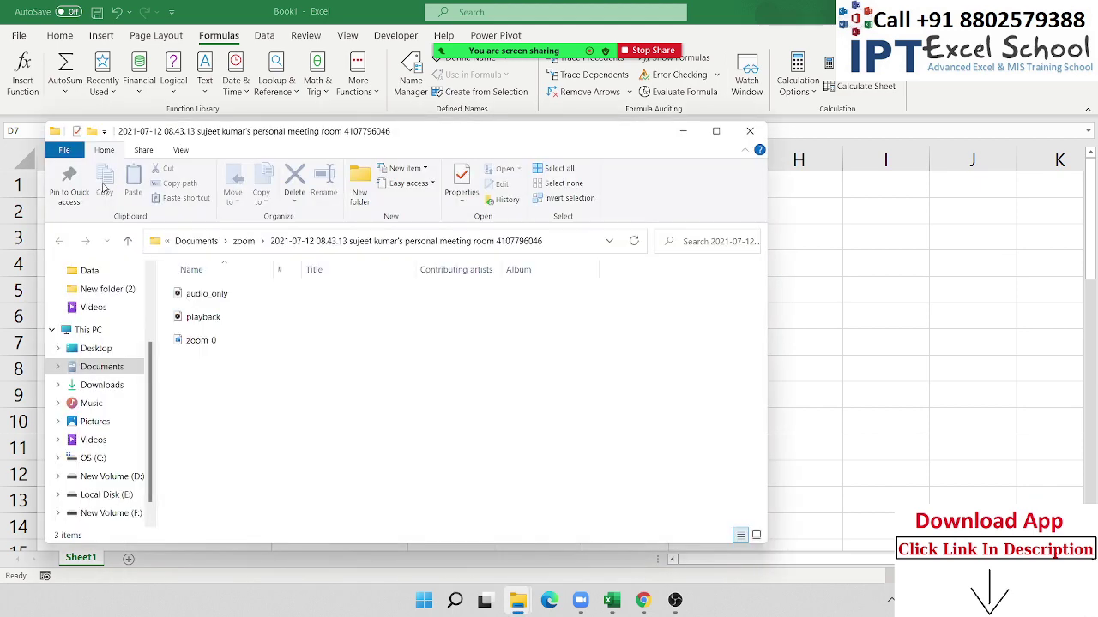
pyautogui.doubleClick(302, 142)
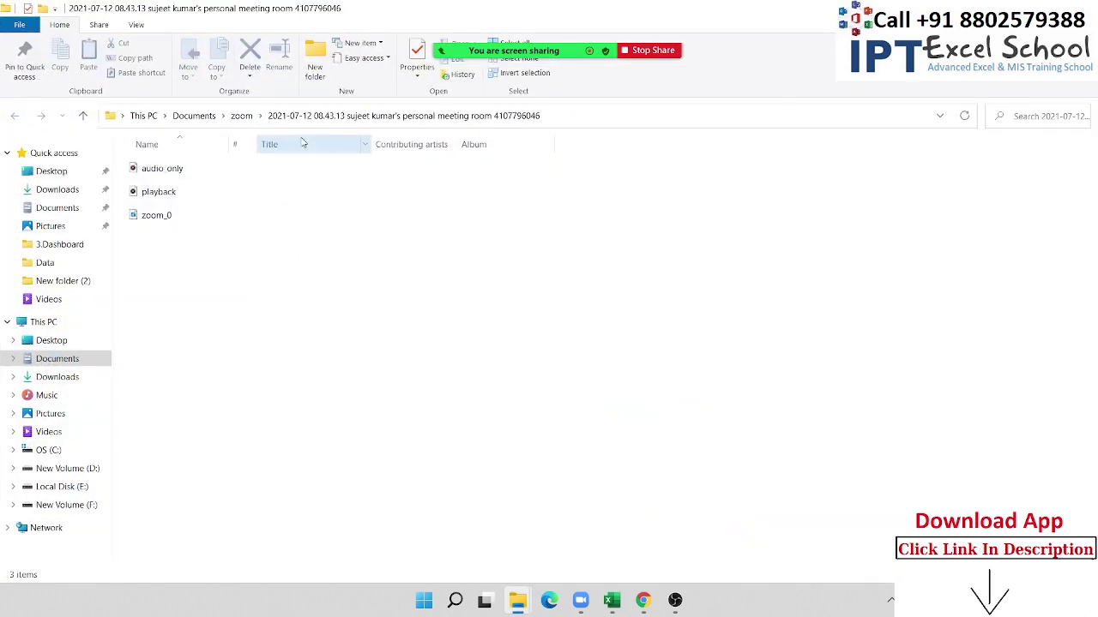